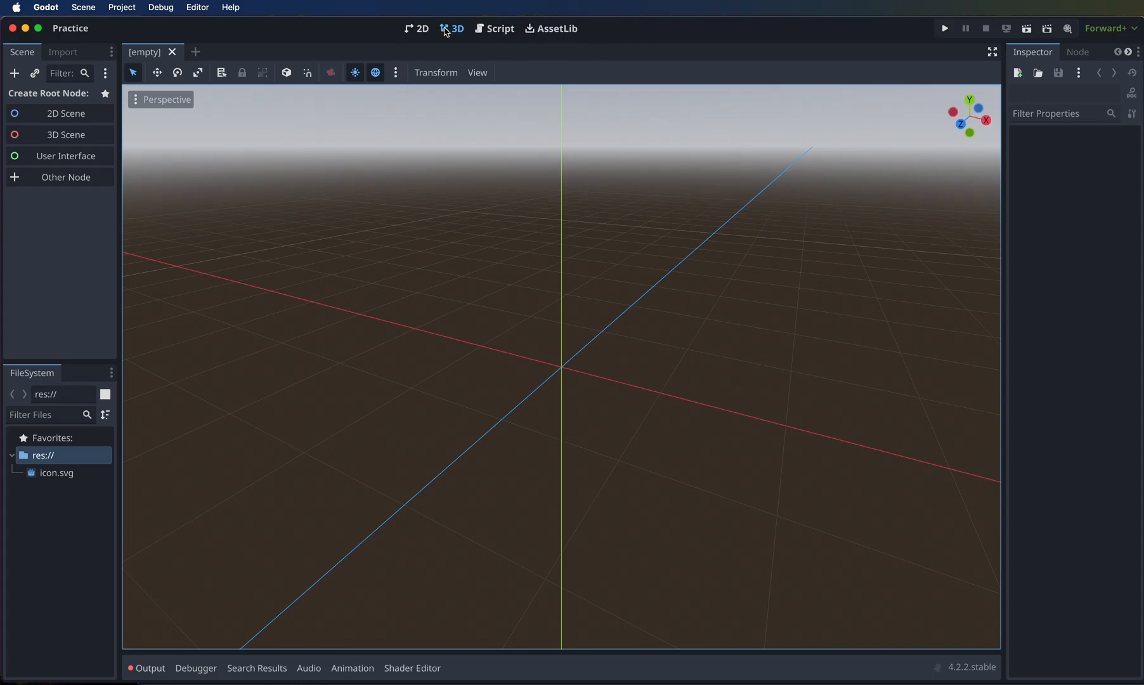
Step: Switch to the 2D workspace and widen the Scene and Inspector docks
left_click(418, 28)
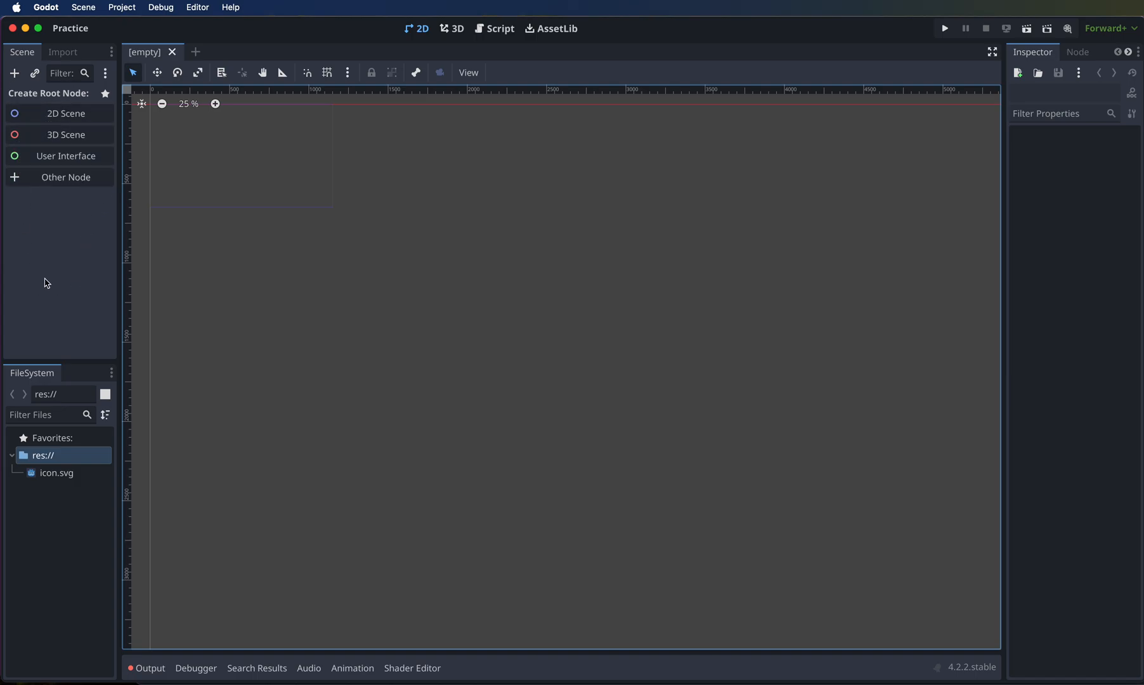
left_click_drag(121, 223, 209, 228)
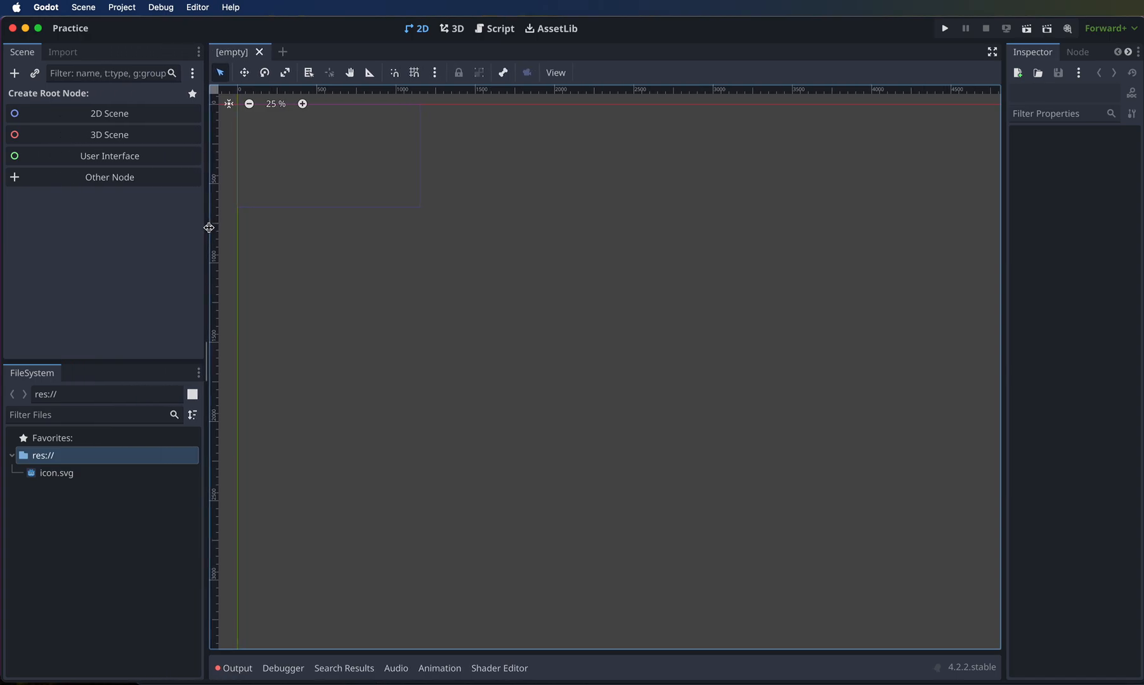
left_click_drag(1002, 214, 908, 218)
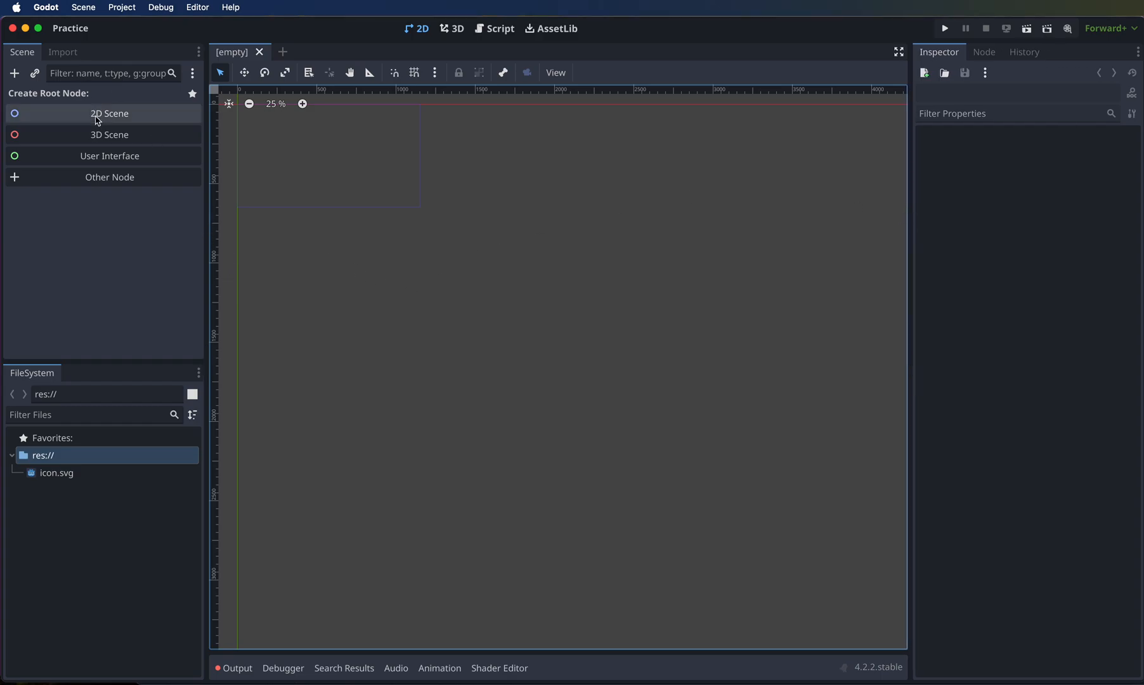
Step: Create a 2D Scene root node and save the scene as node_2d.tscn
left_click(100, 118)
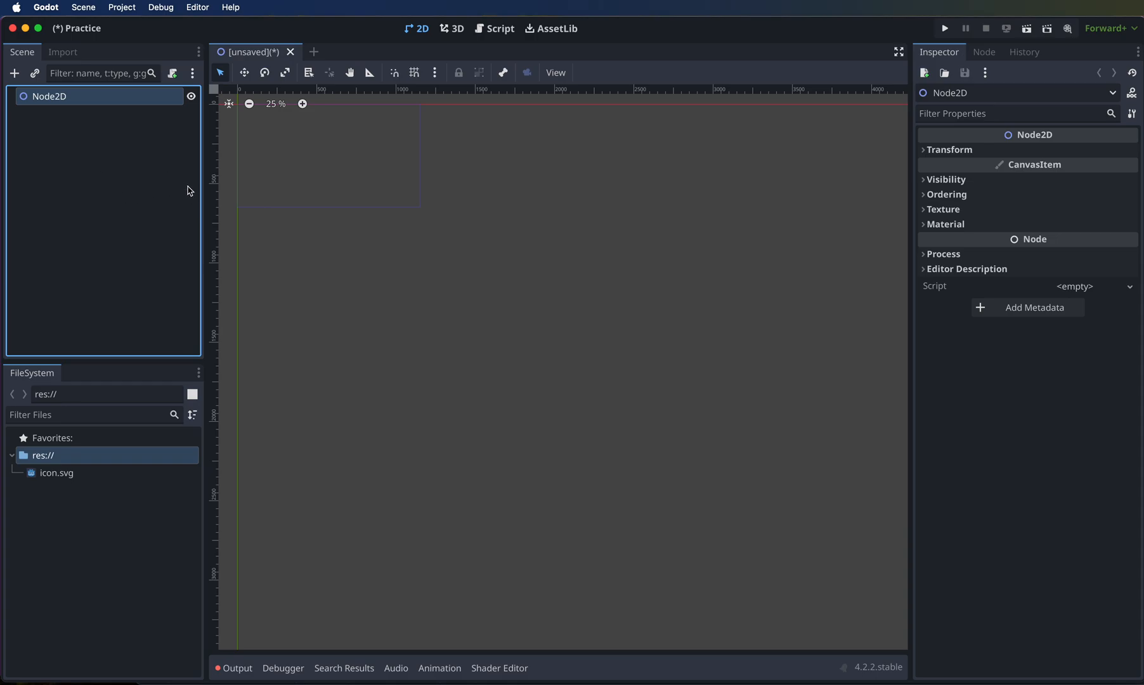
key("super+s")
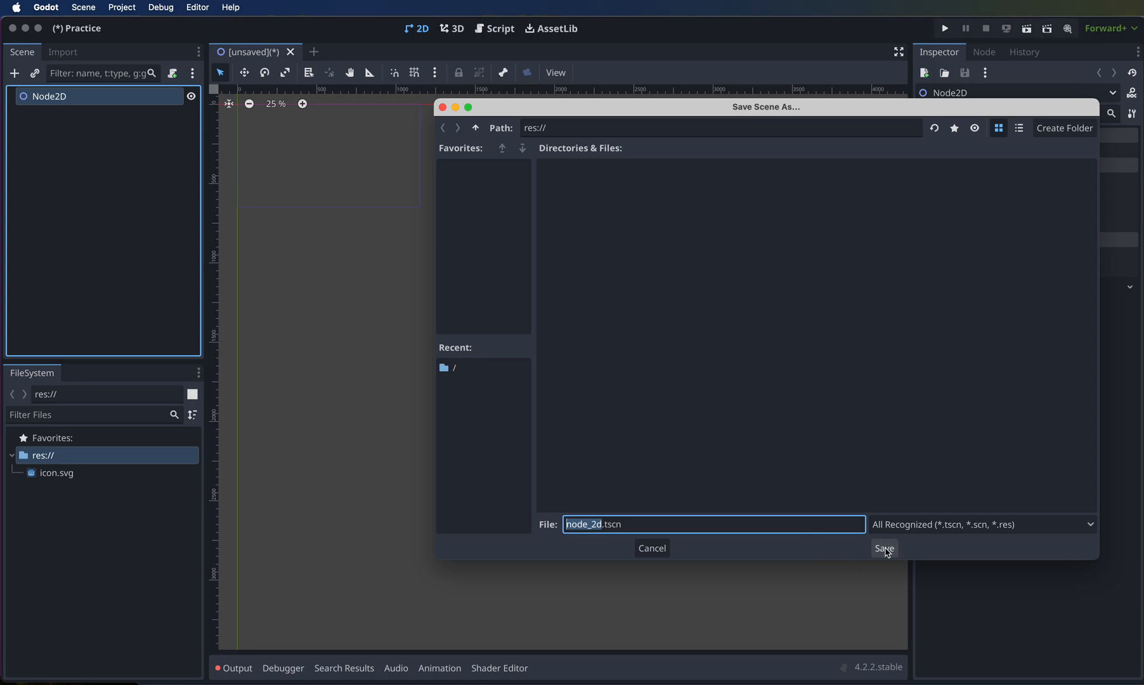
left_click(884, 549)
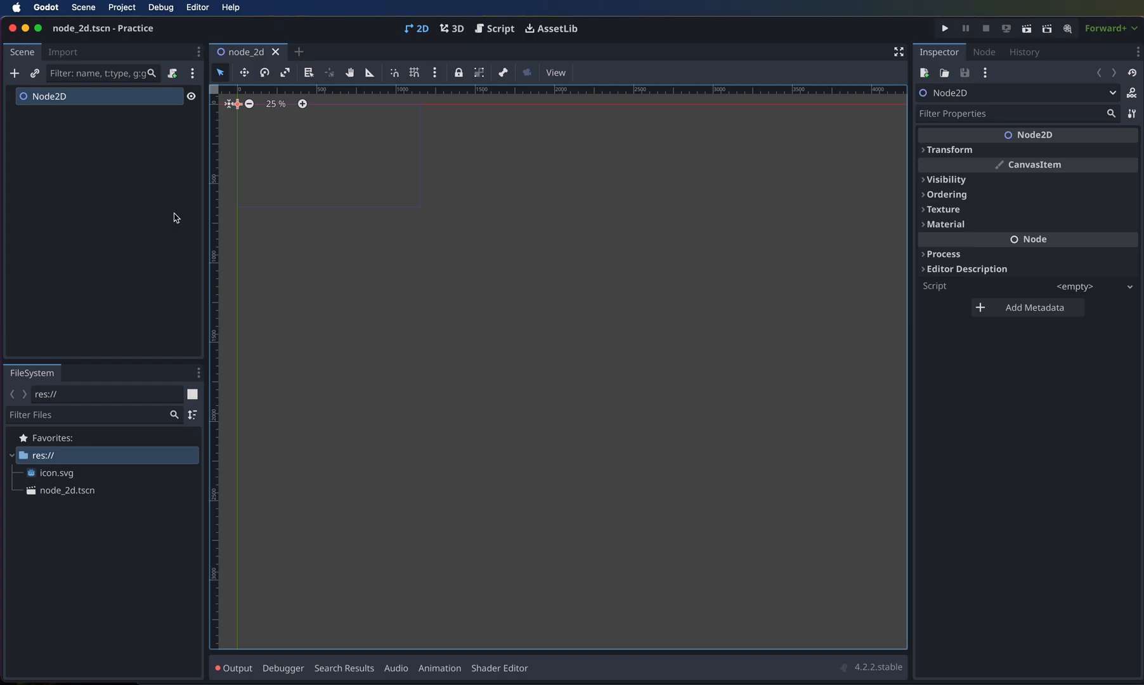
Step: Create a second scene with a CharacterBody2D as its root node
left_click(300, 53)
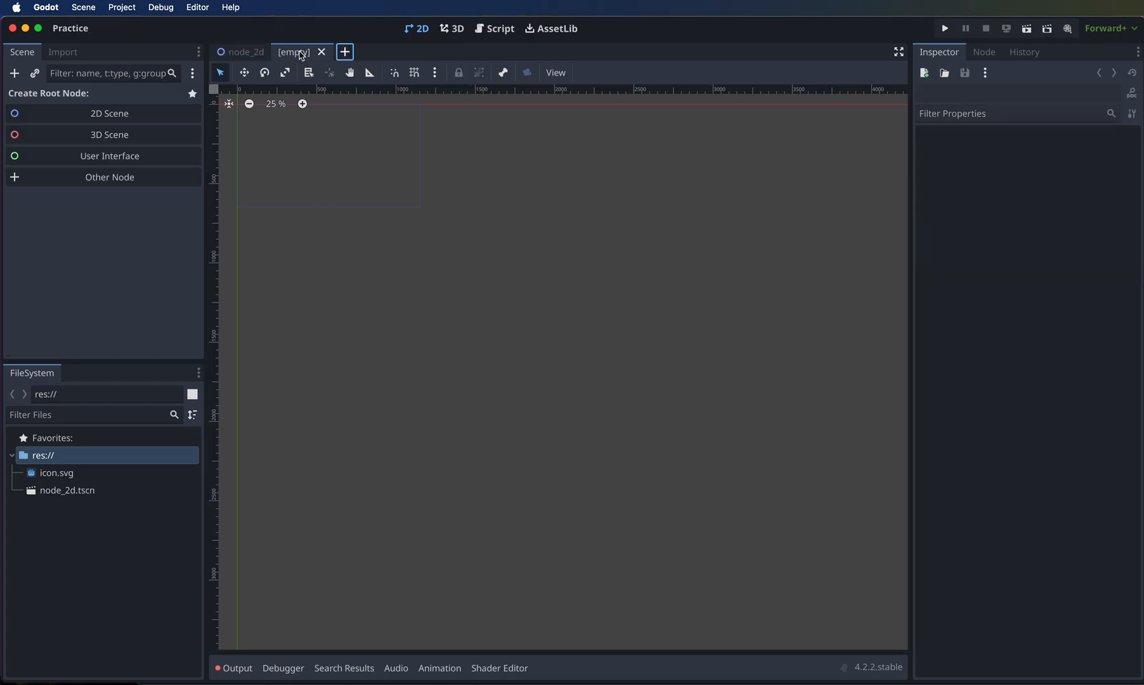
left_click(106, 181)
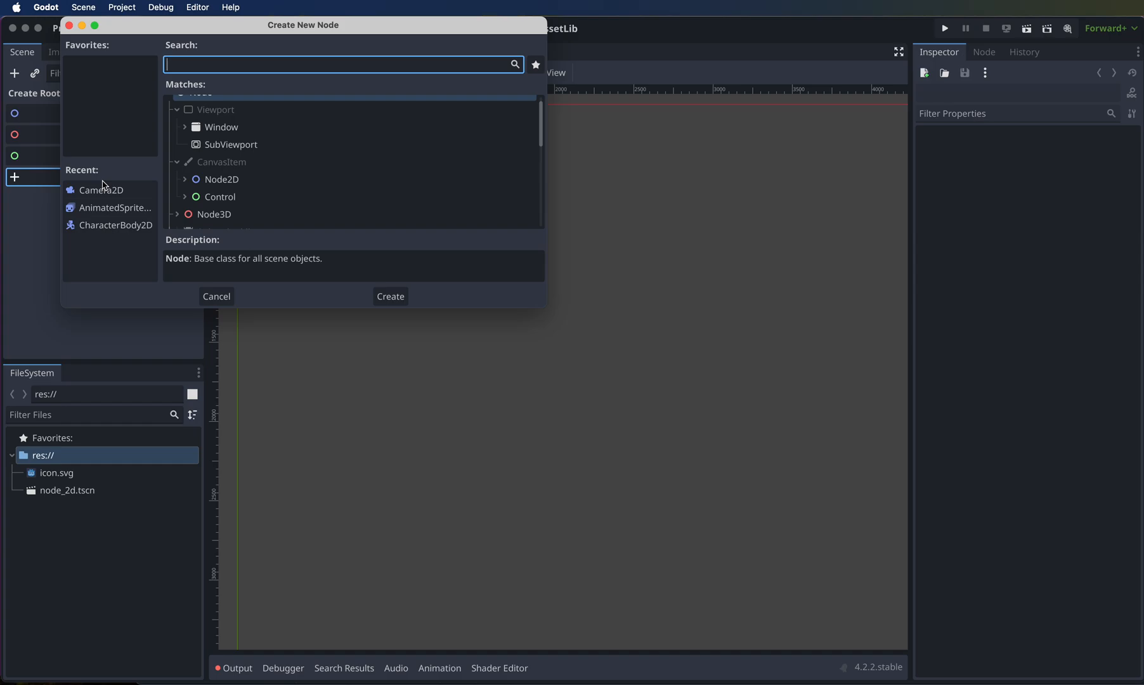
type("chara")
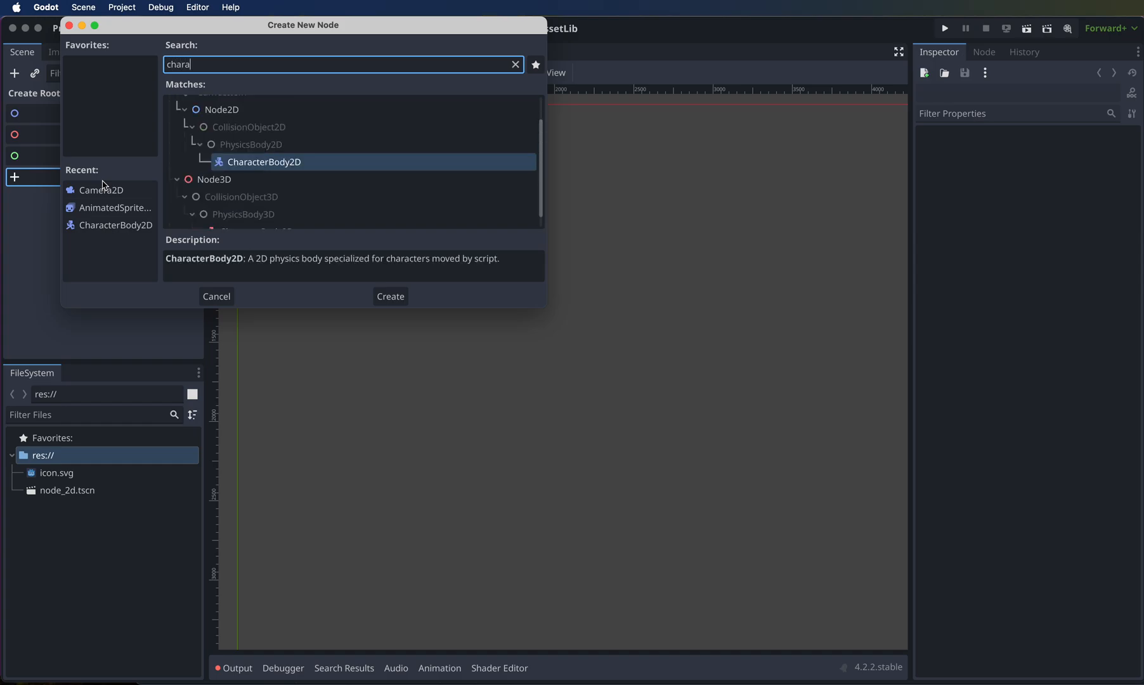
left_click(299, 163)
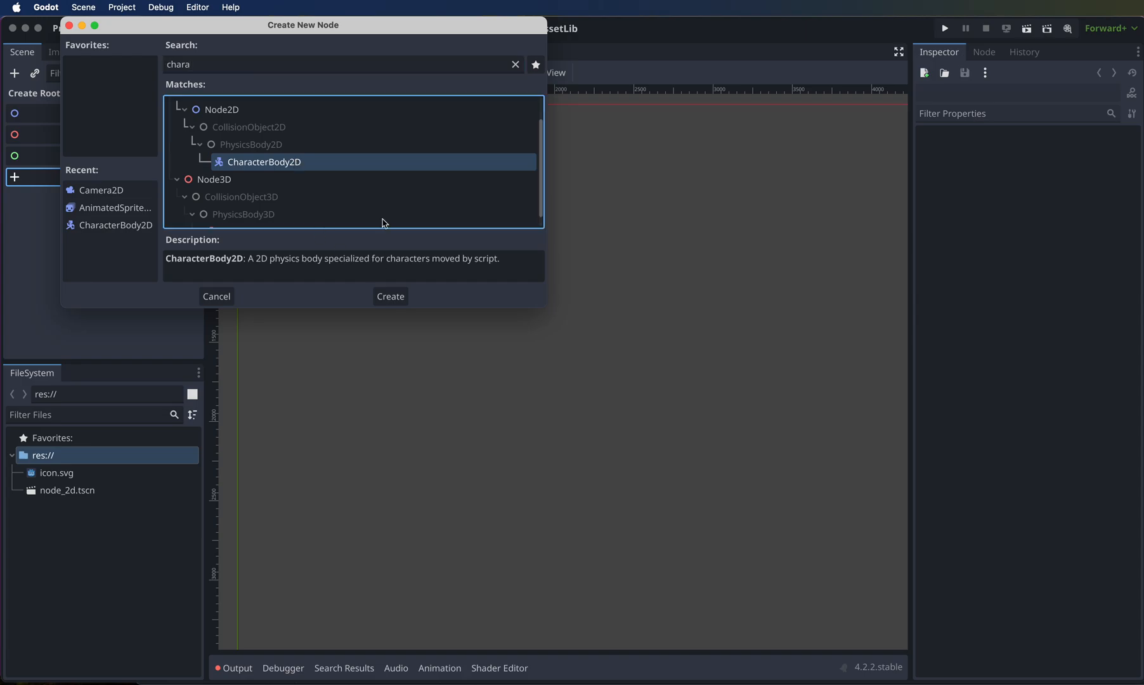
left_click(395, 298)
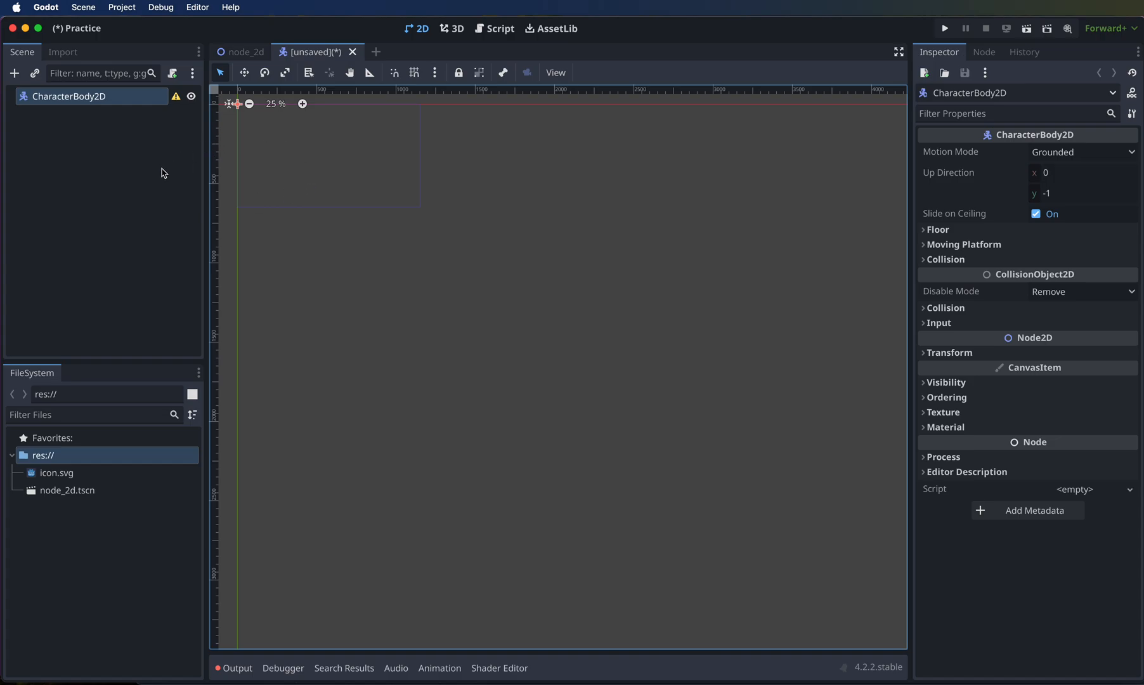
key("super+s")
left_click_drag(1103, 128, 490, 115)
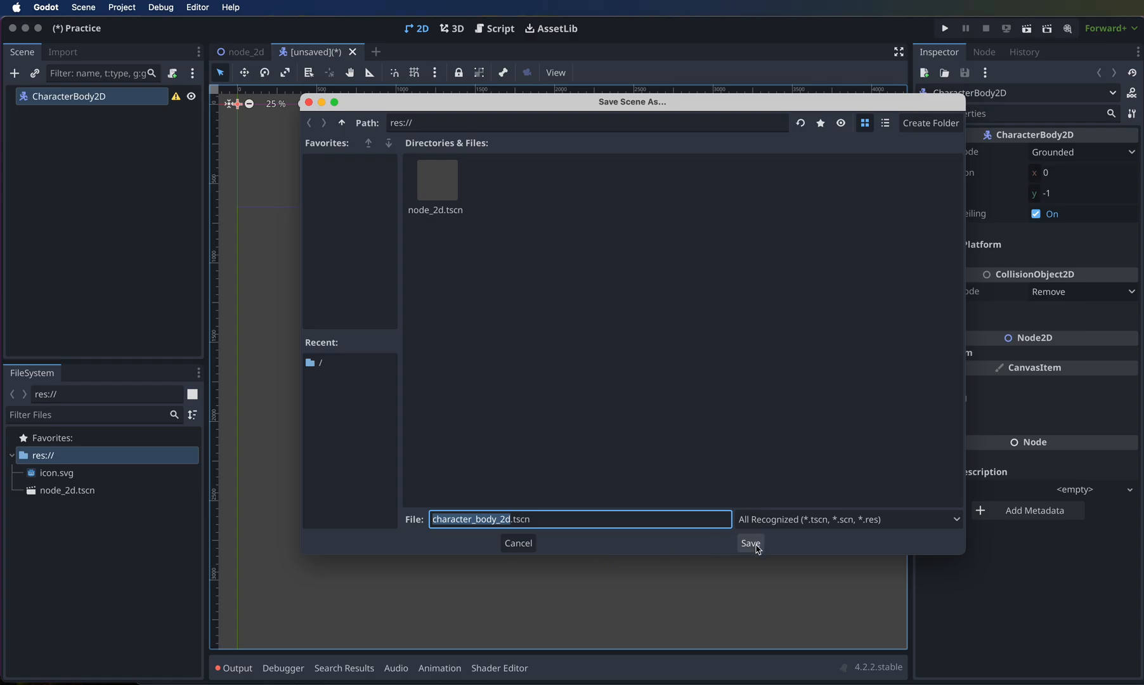
left_click(518, 544)
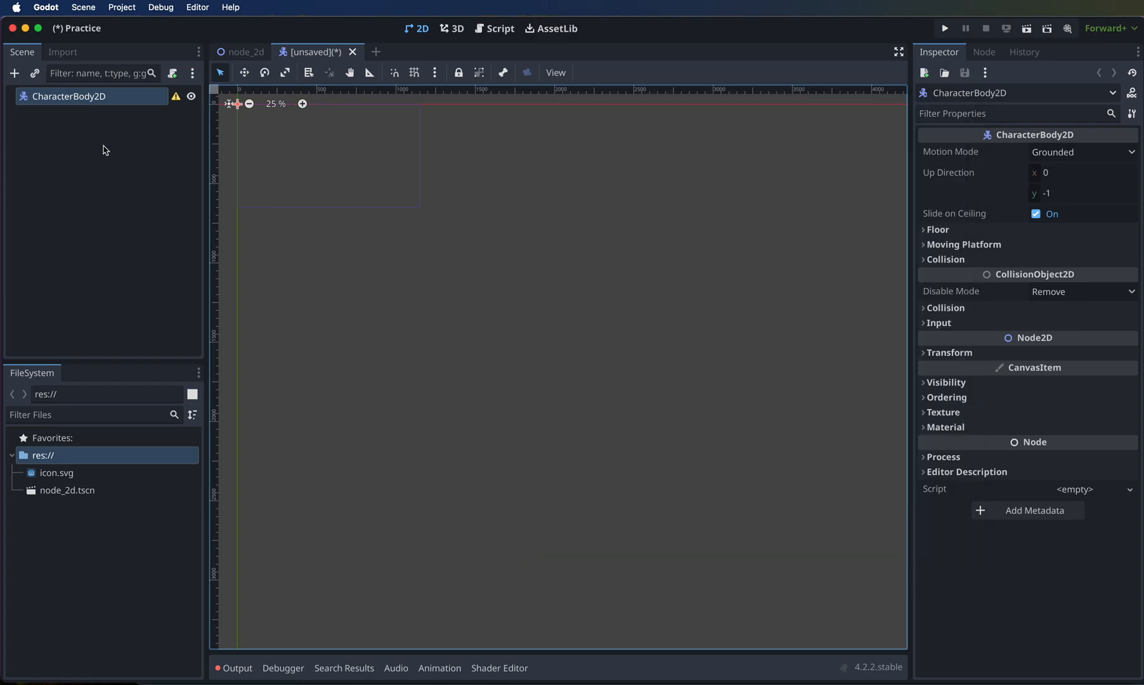
Step: Save the CharacterBody2D scene in the project root as character_body_2d_player.tscn
left_click(83, 8)
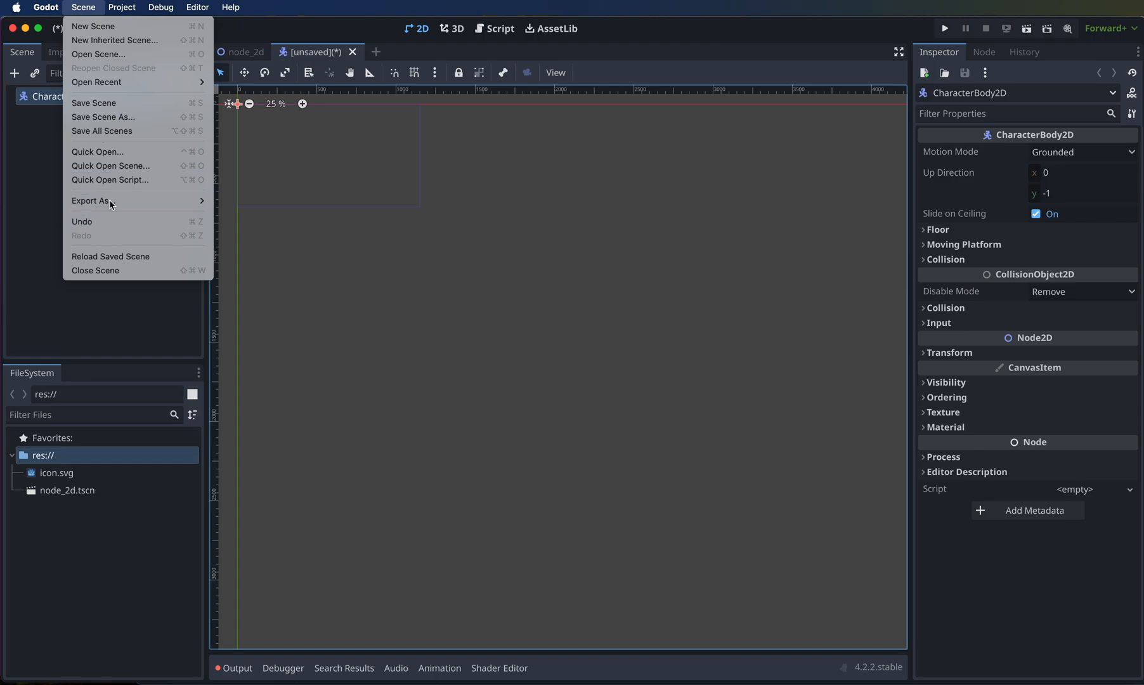
left_click(99, 105)
left_click_drag(1126, 115, 505, 102)
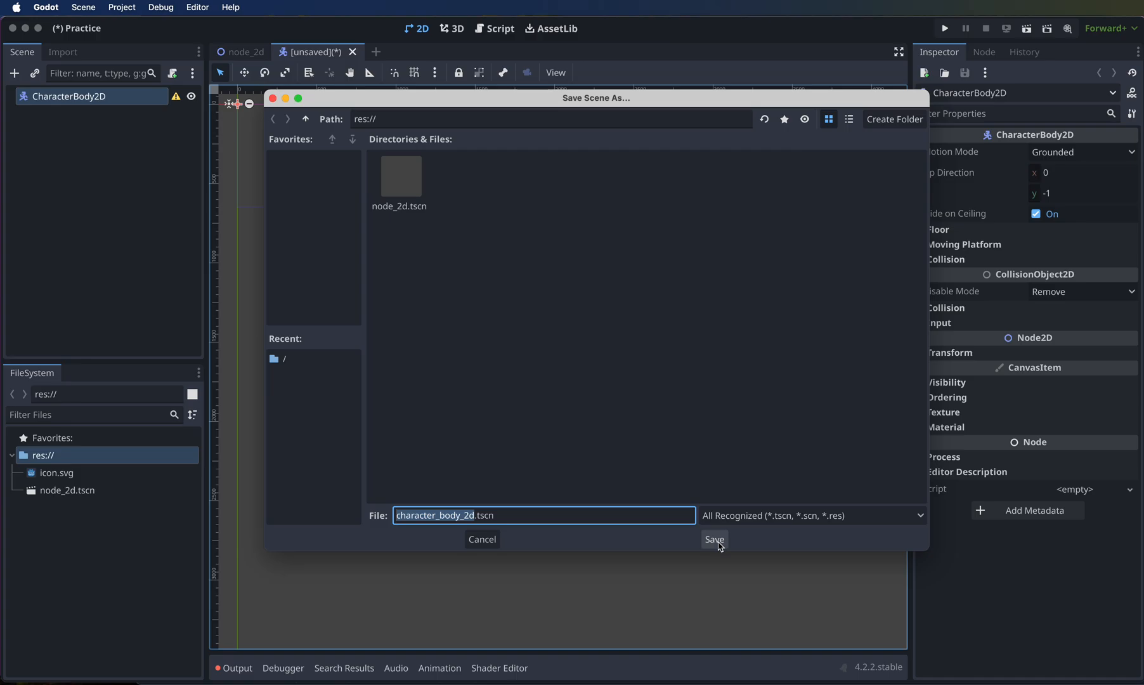
left_click(477, 515)
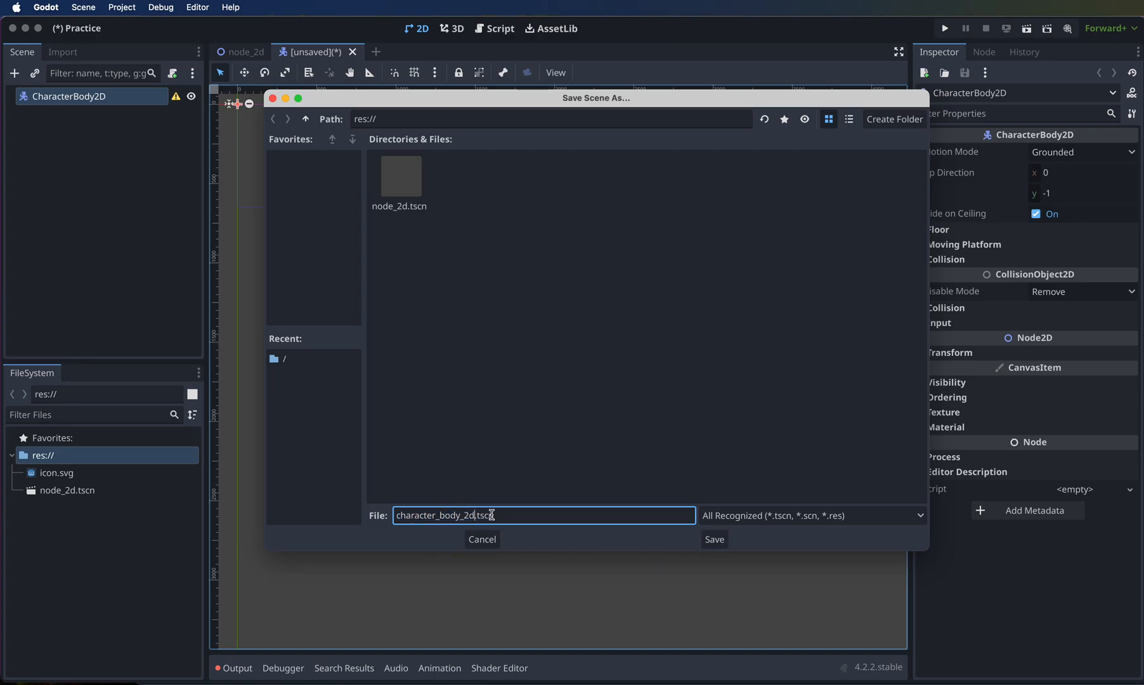
type("_player")
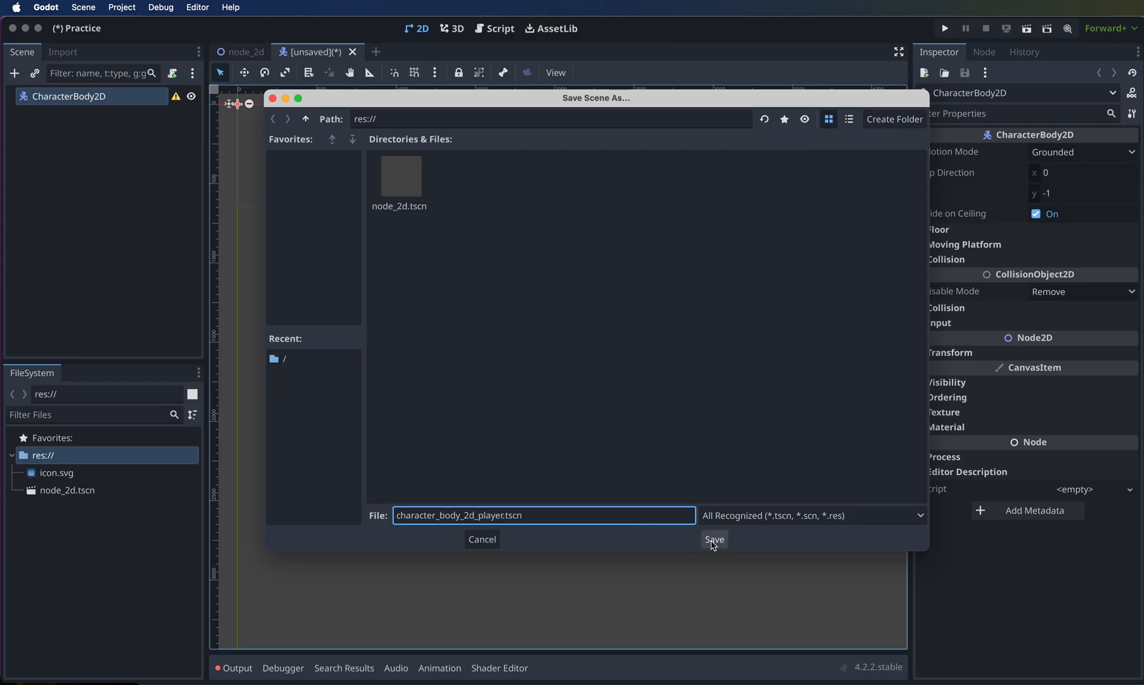
left_click(714, 540)
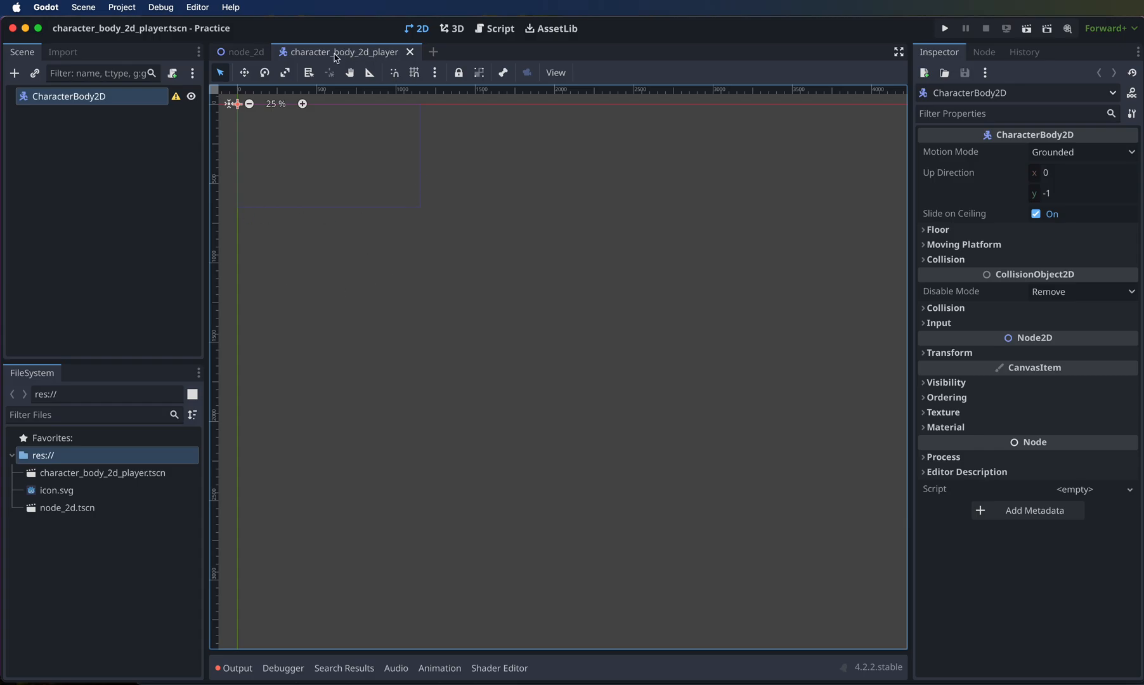
Step: Instantiate character_body_2d_player.tscn as a child of the Node2D root in the node_2d scene
left_click(242, 56)
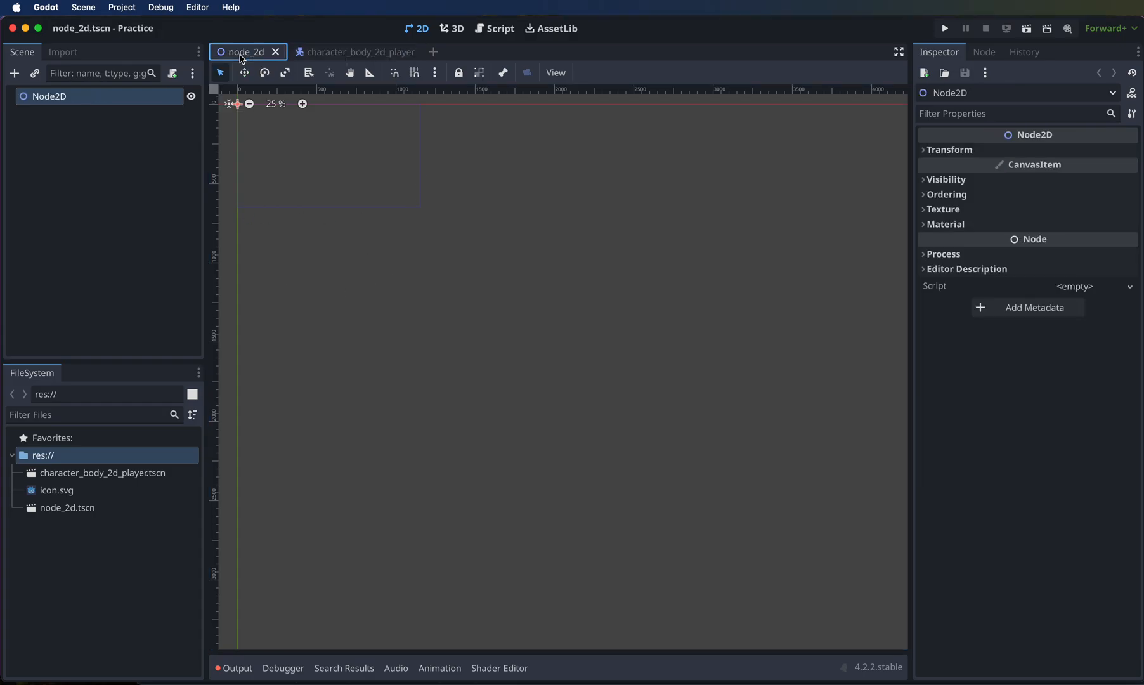
left_click(343, 54)
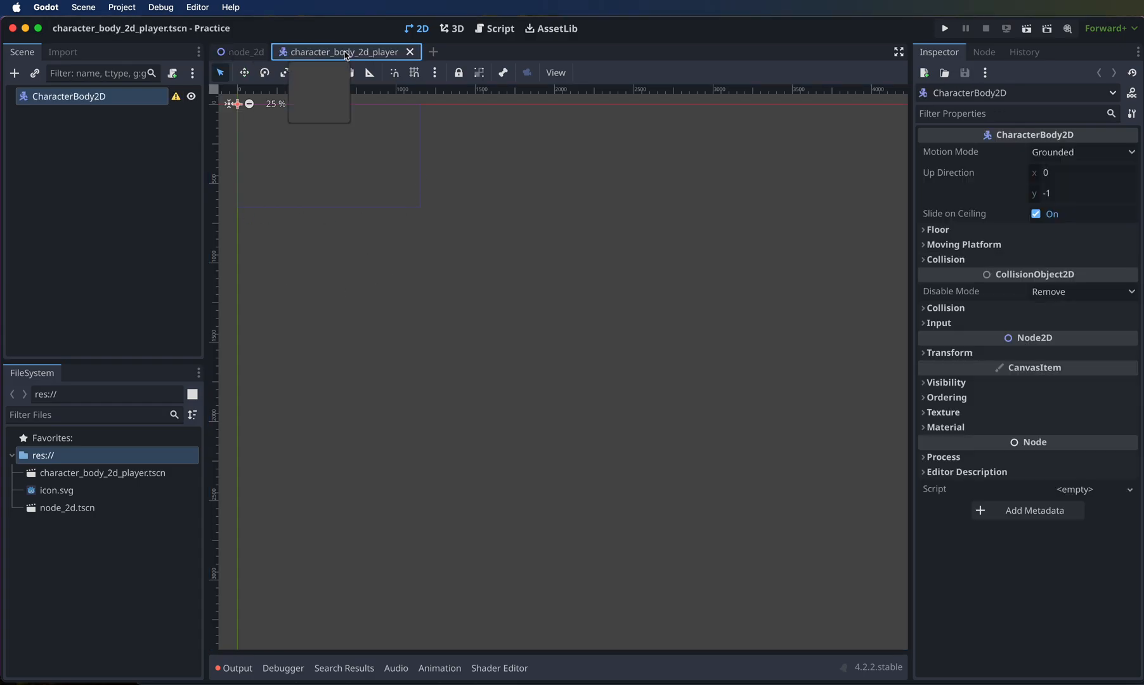
left_click(242, 57)
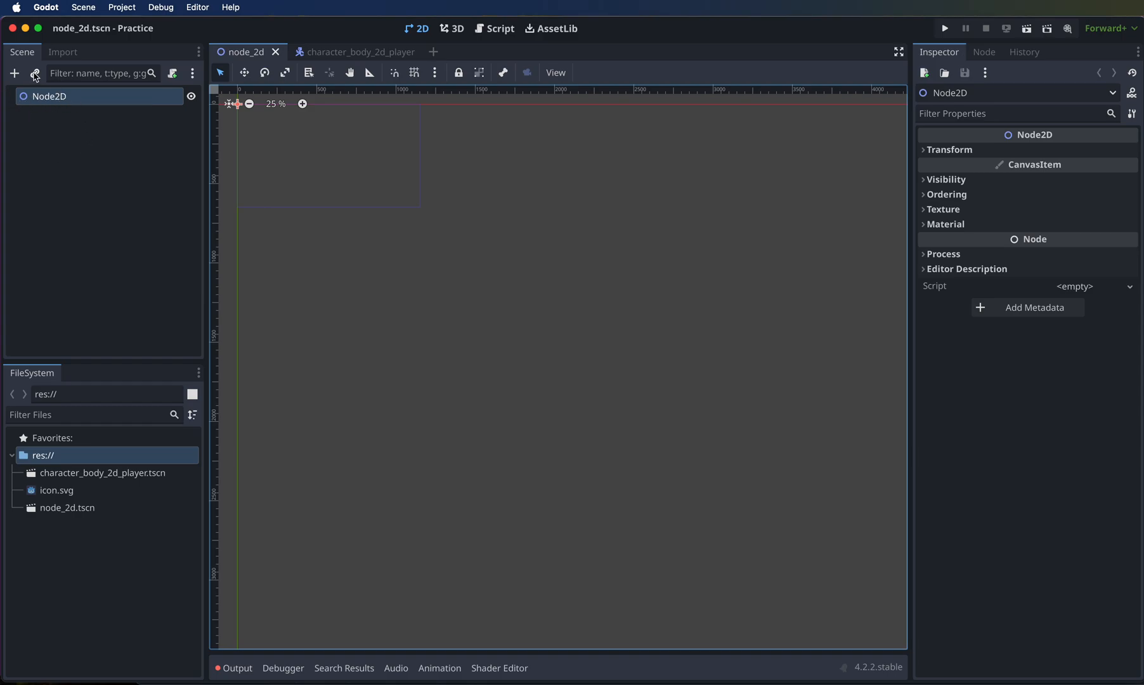
left_click(51, 99)
left_click(133, 240)
left_click(53, 100)
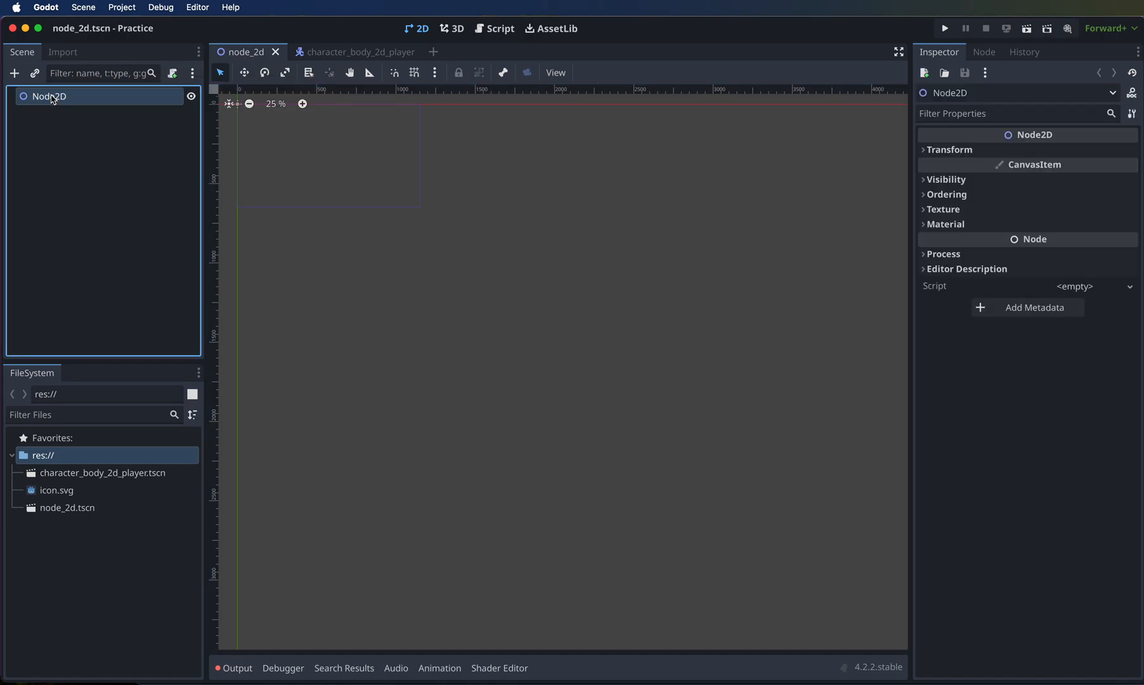
left_click(36, 75)
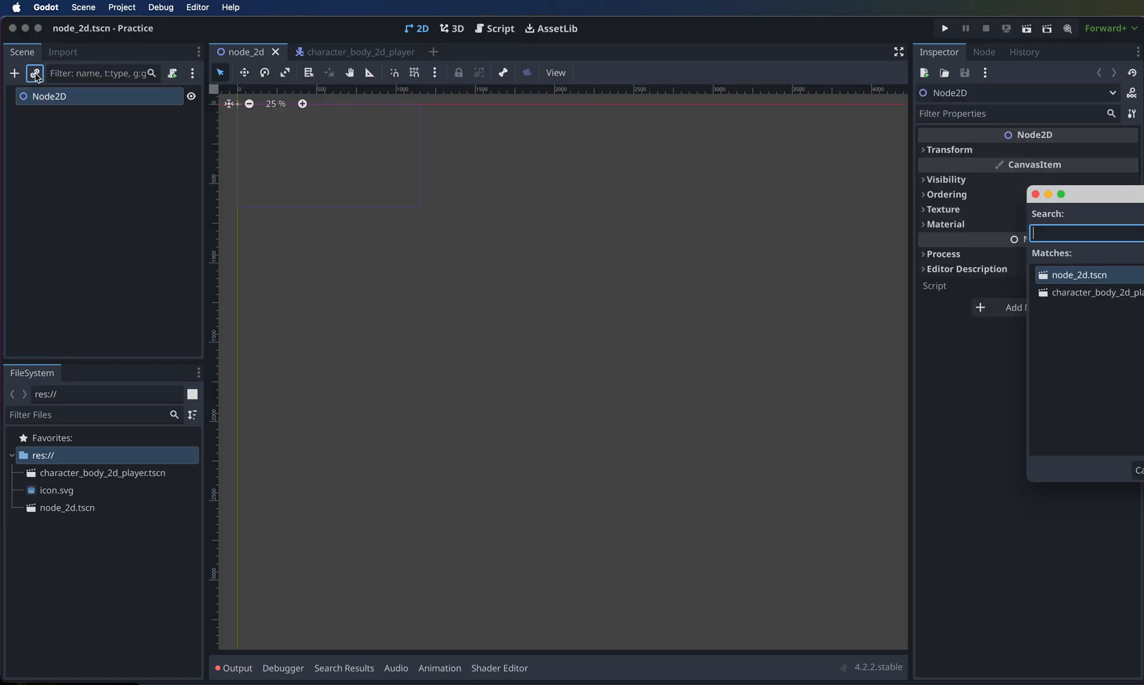
left_click_drag(1139, 198, 646, 174)
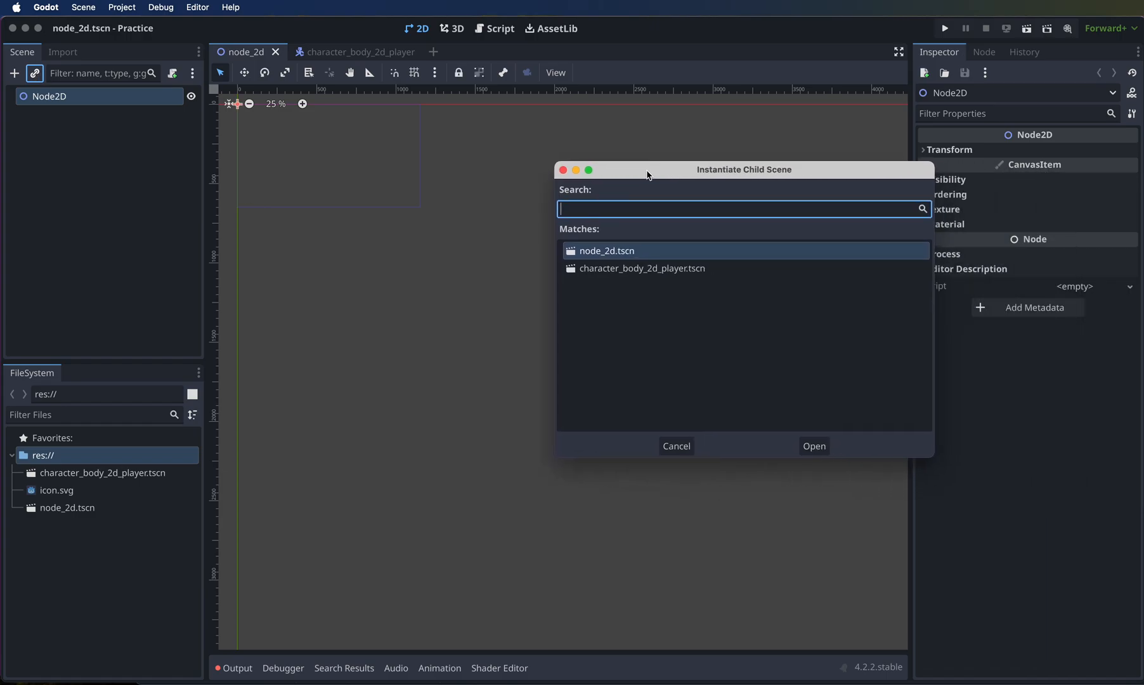
left_click(604, 270)
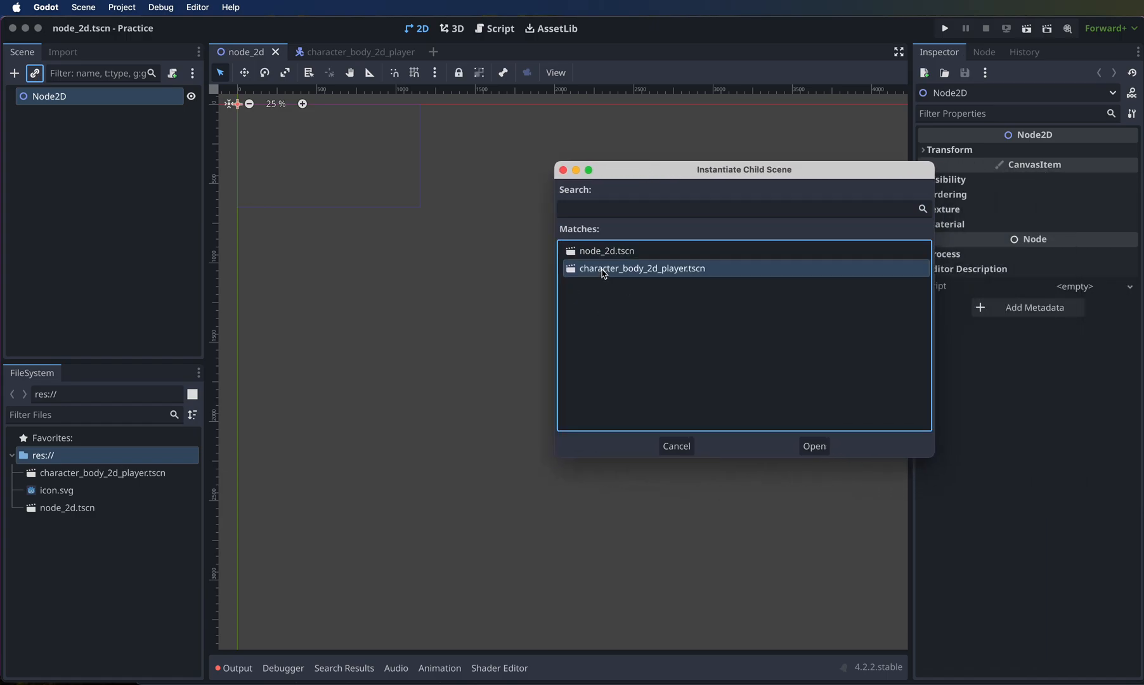
left_click(815, 448)
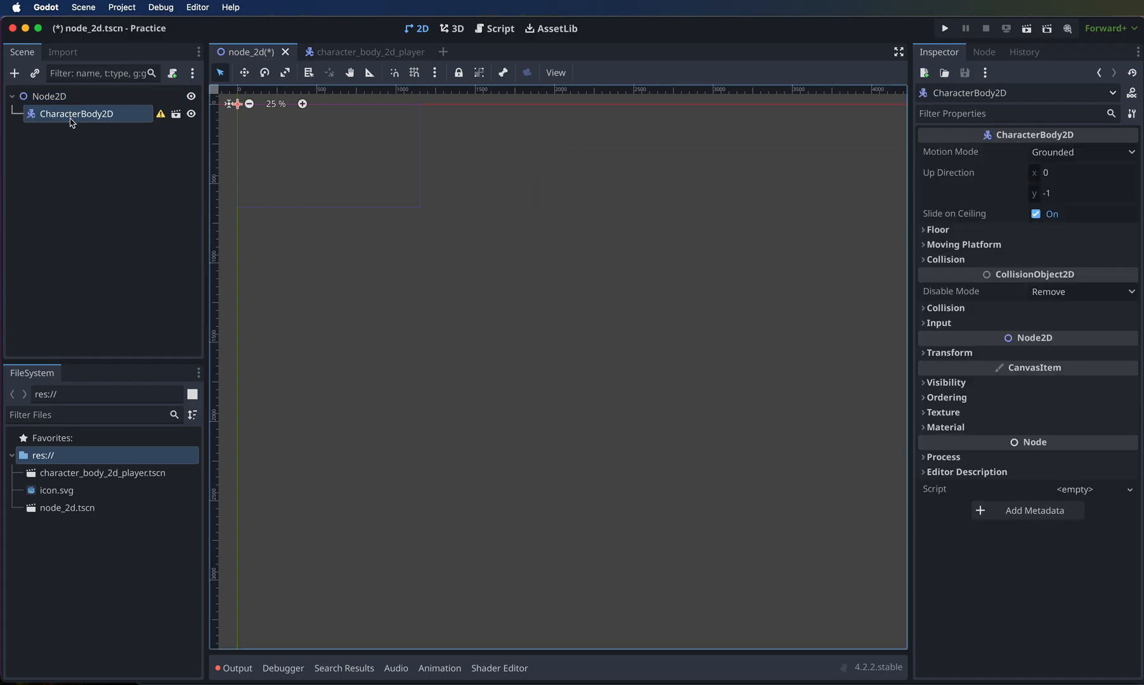
Step: Save the node_2d scene with its instanced player
left_click(370, 51)
left_click(258, 53)
key("super+s")
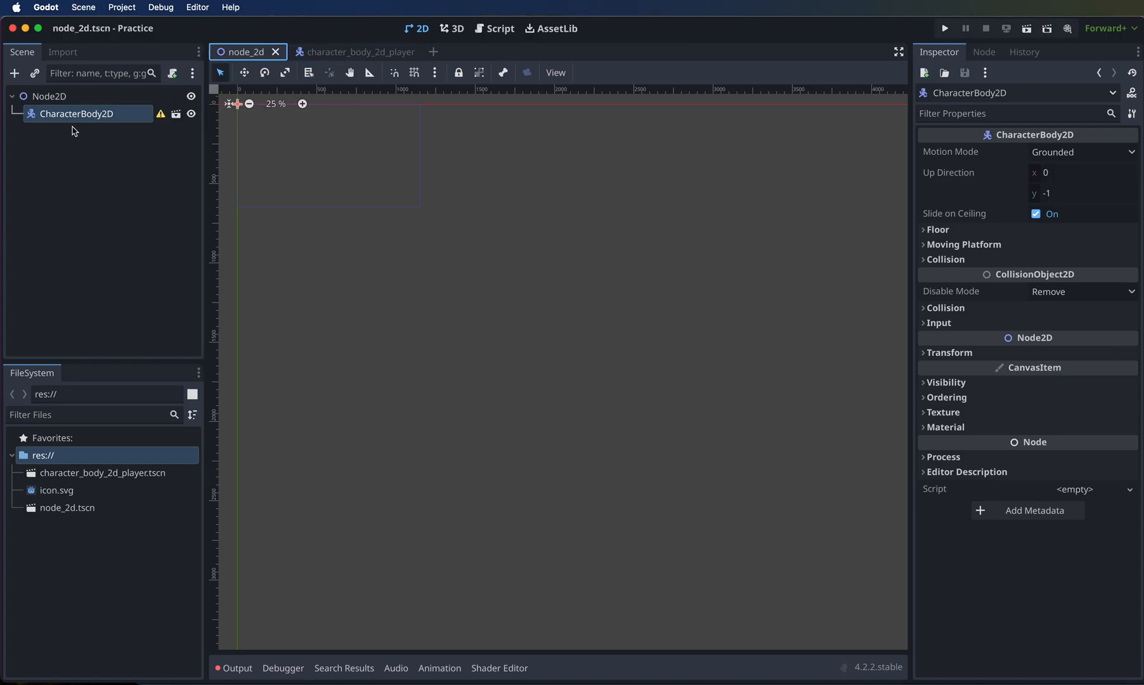
Step: Add a Camera2D node as a child of CharacterBody2D in the character_body_2d_player scene
left_click(357, 53)
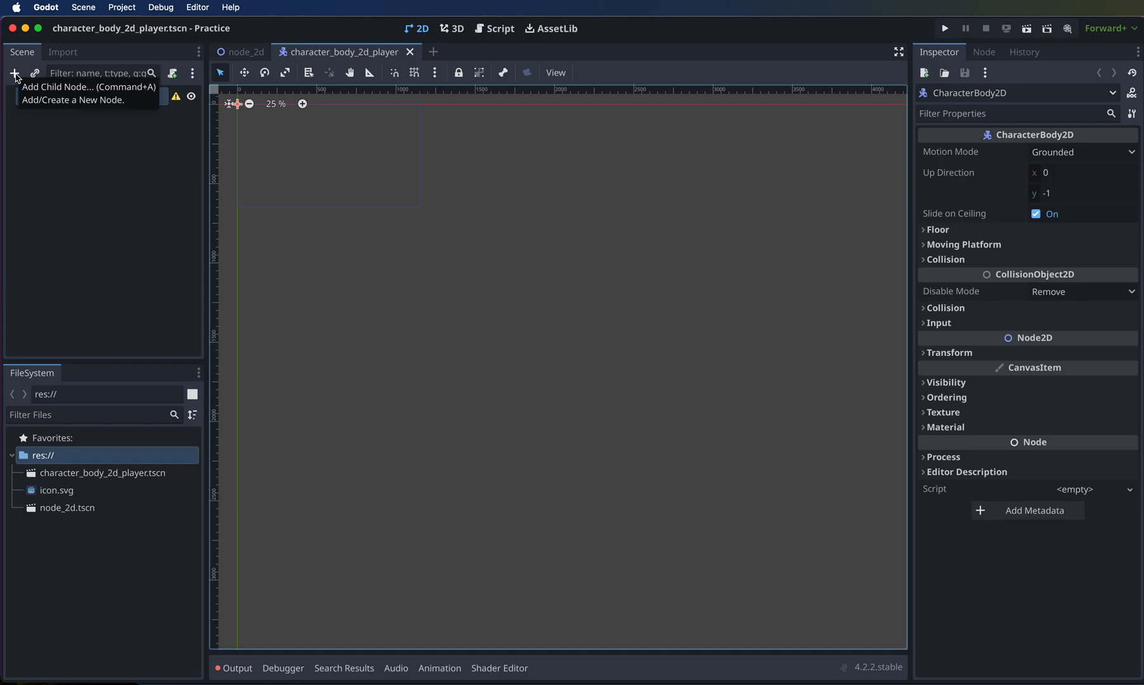
left_click(60, 100)
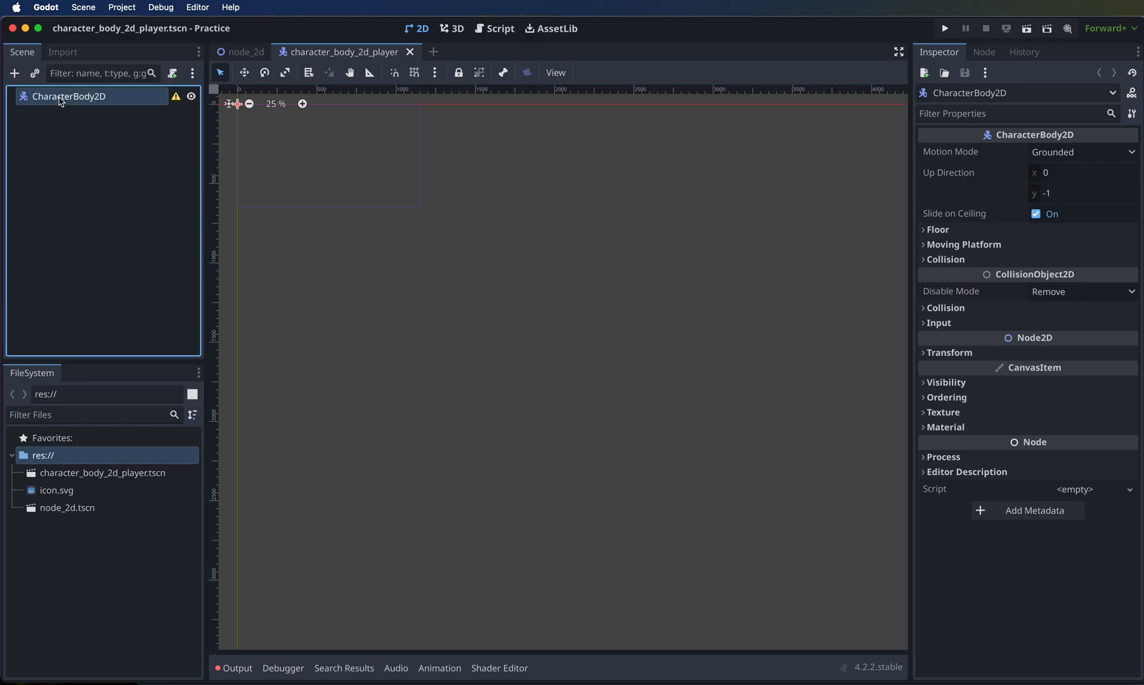
right_click(61, 102)
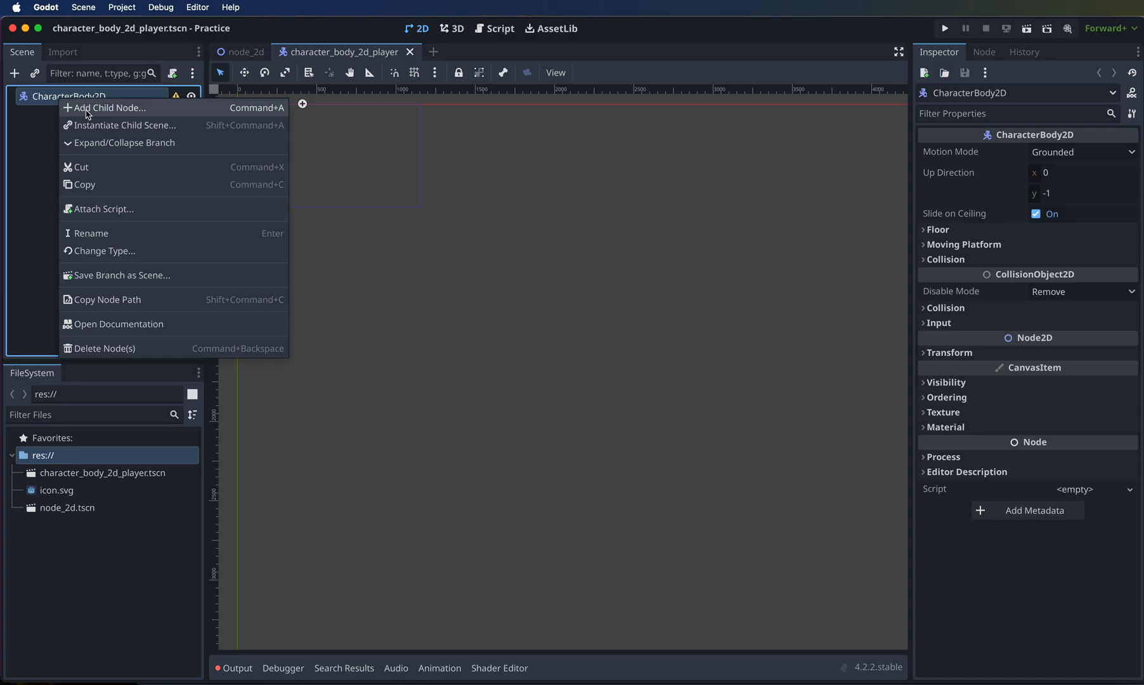
left_click(89, 109)
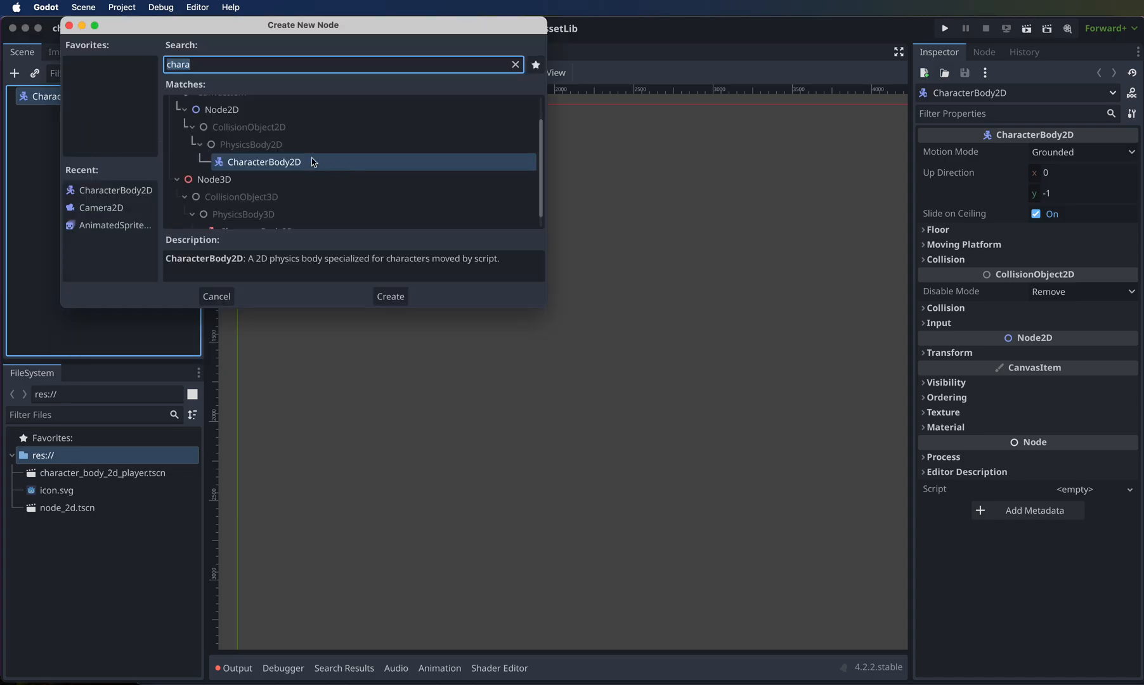
key("BackSpace")
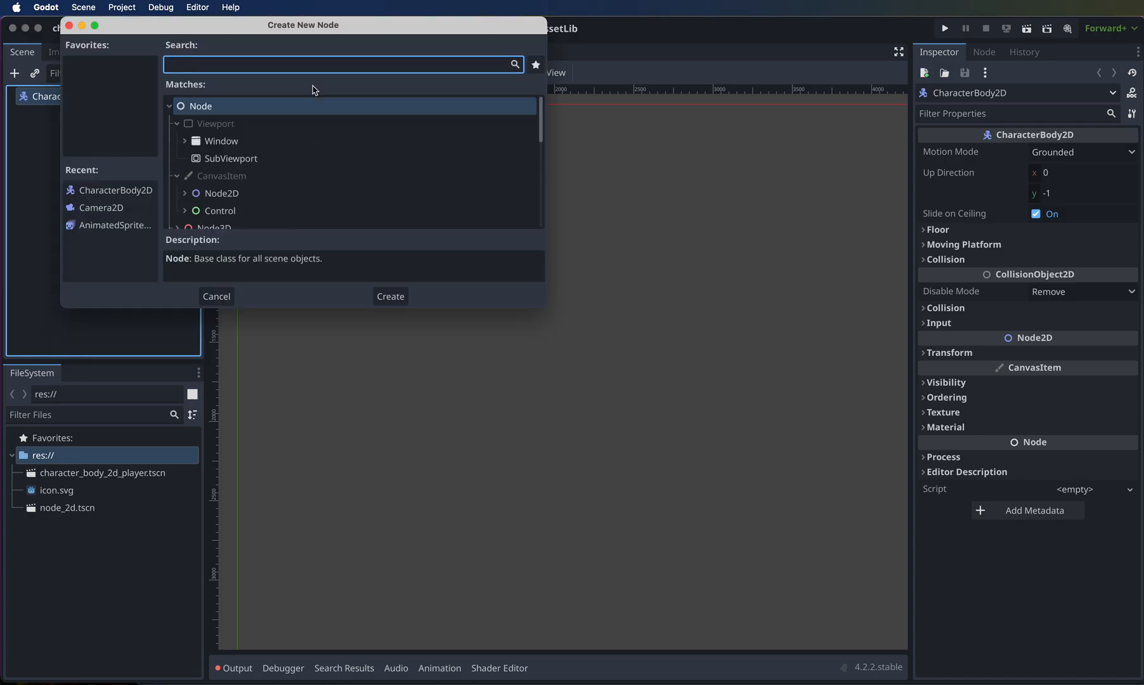
type("camer")
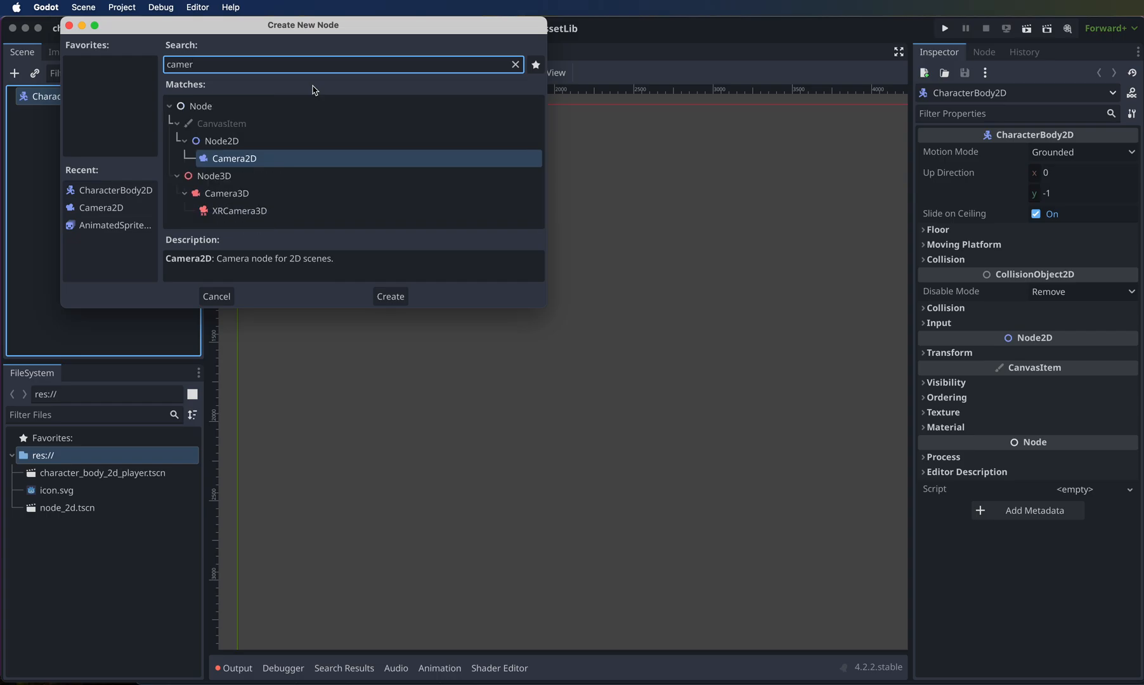
left_click(246, 162)
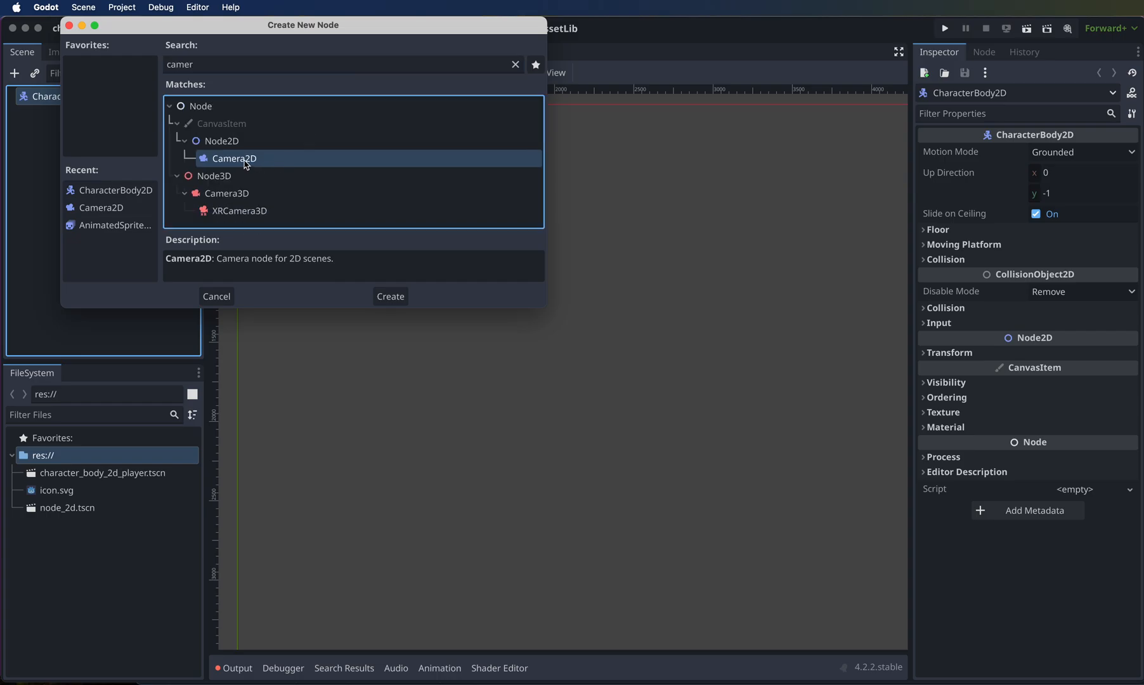
left_click(400, 295)
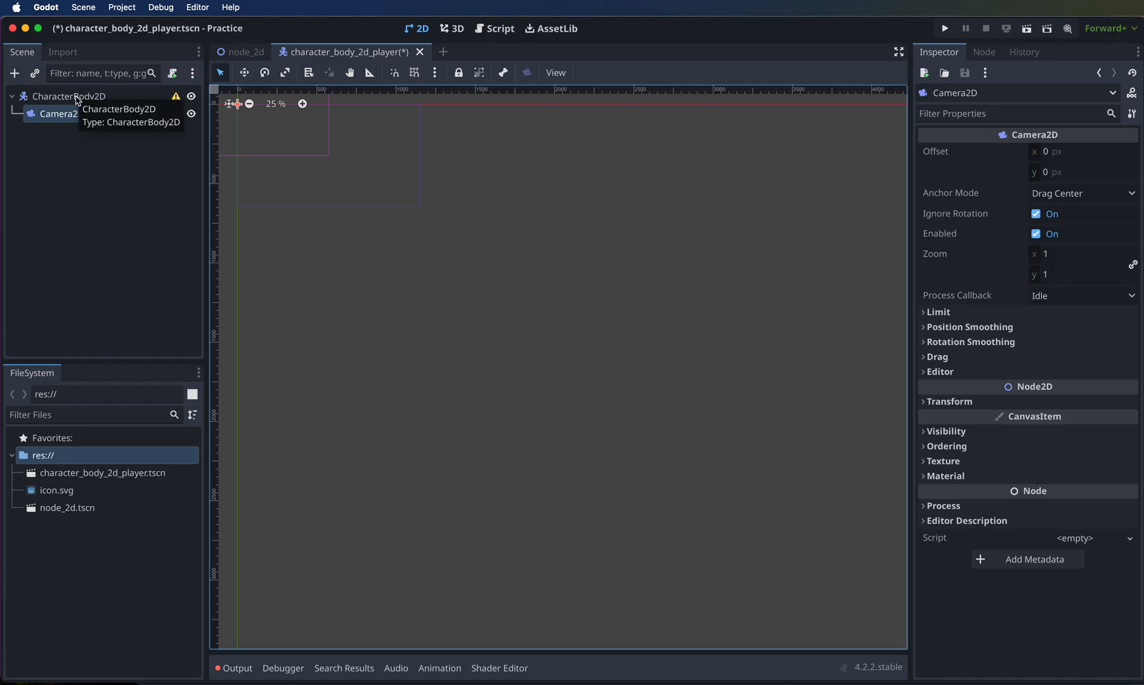
Step: Add an AnimatedSprite2D node as a child of CharacterBody2D and save the player scene
left_click(77, 99)
right_click(76, 99)
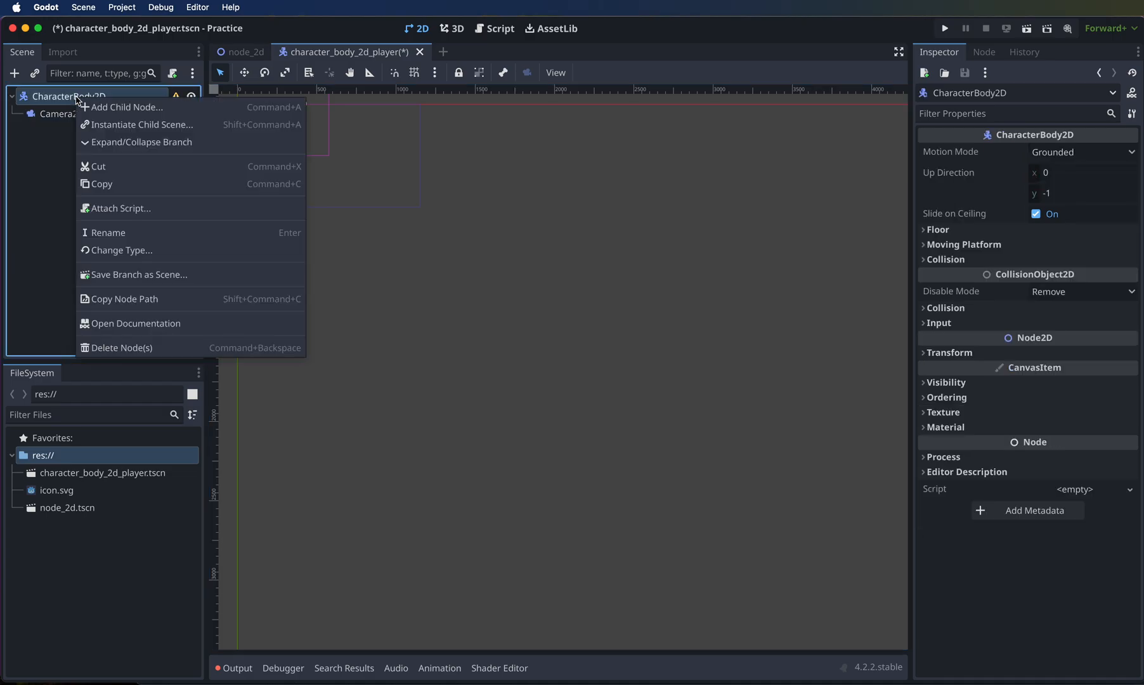
left_click(127, 107)
key("BackSpace")
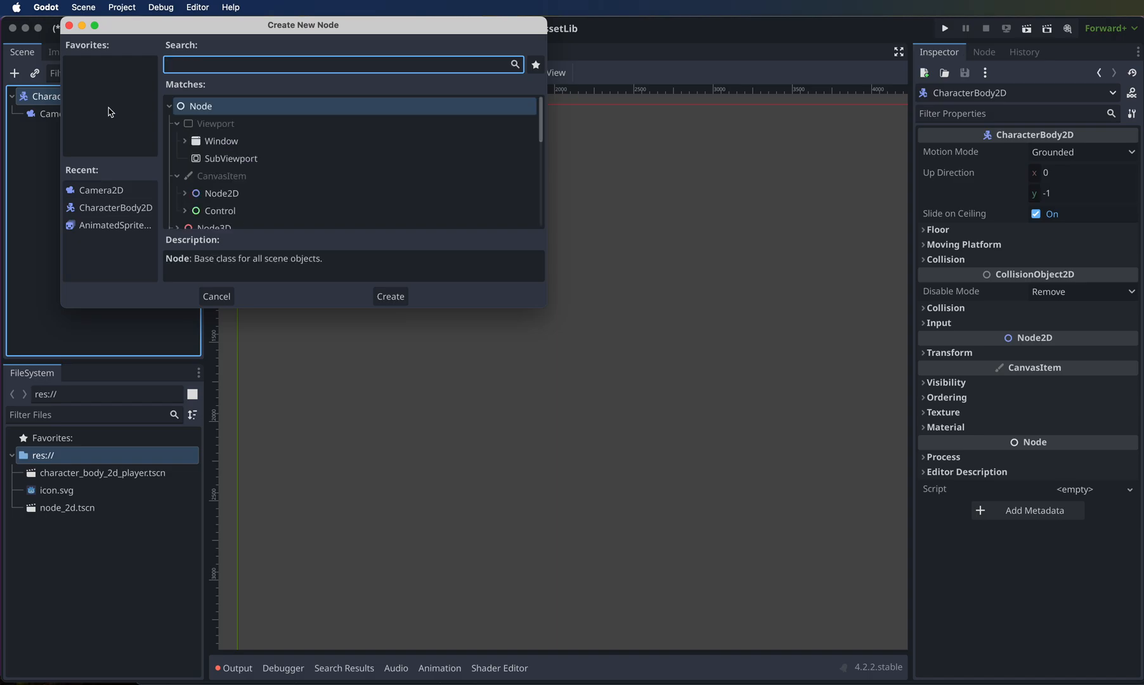
type("anim")
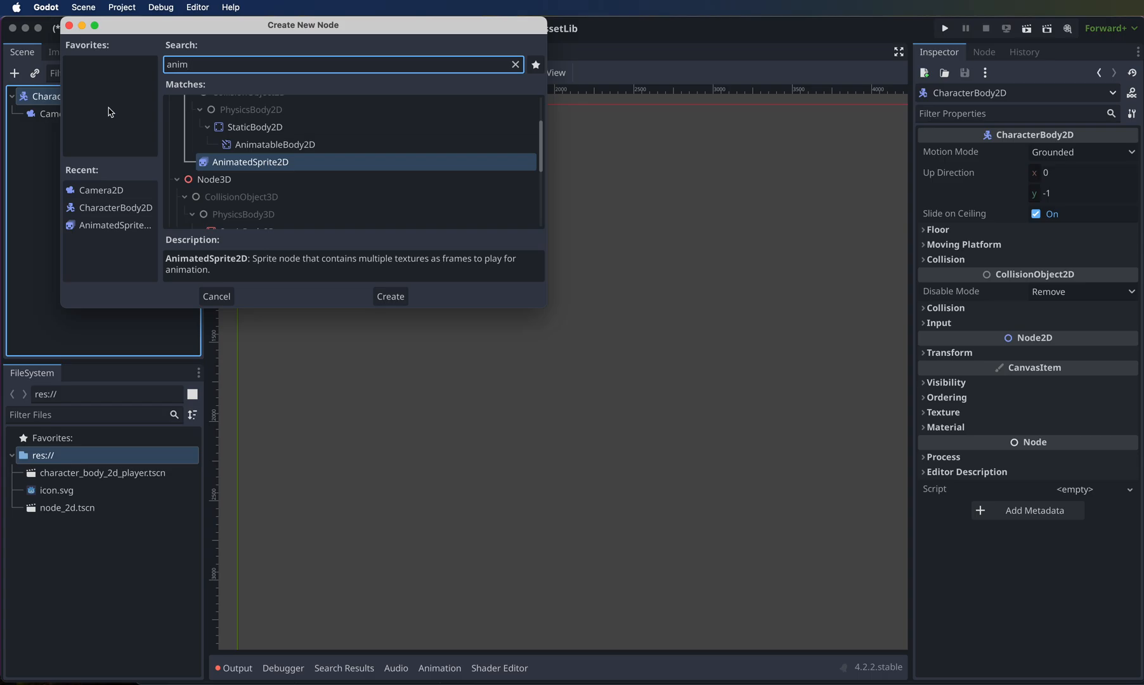
left_click(273, 170)
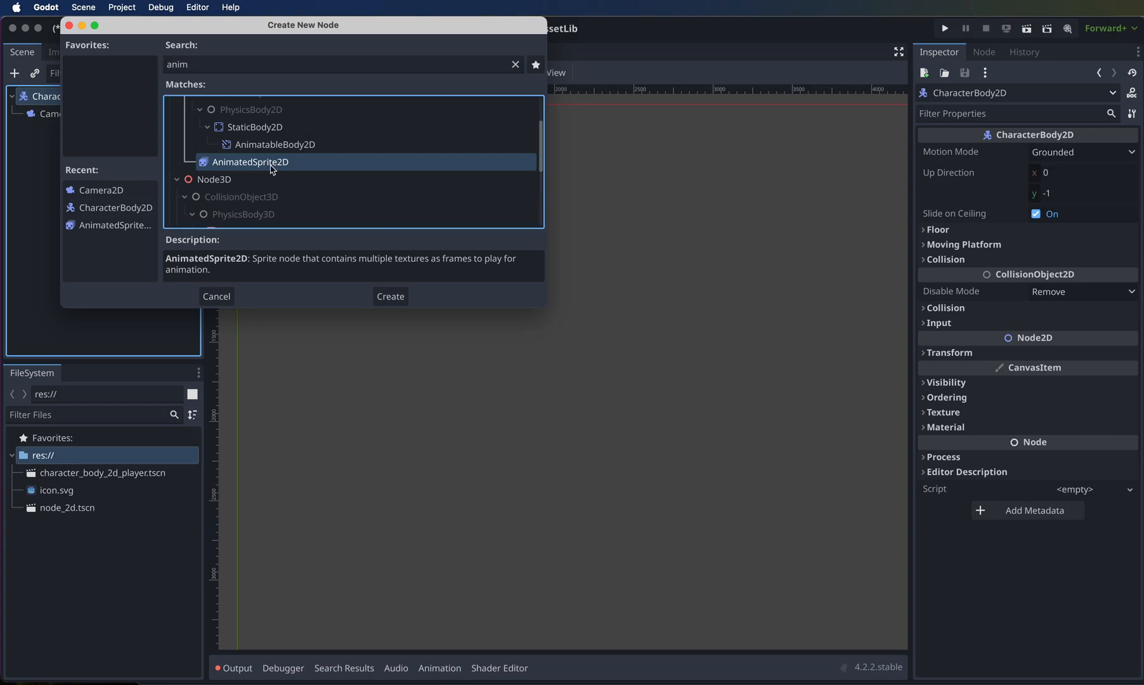
left_click(397, 295)
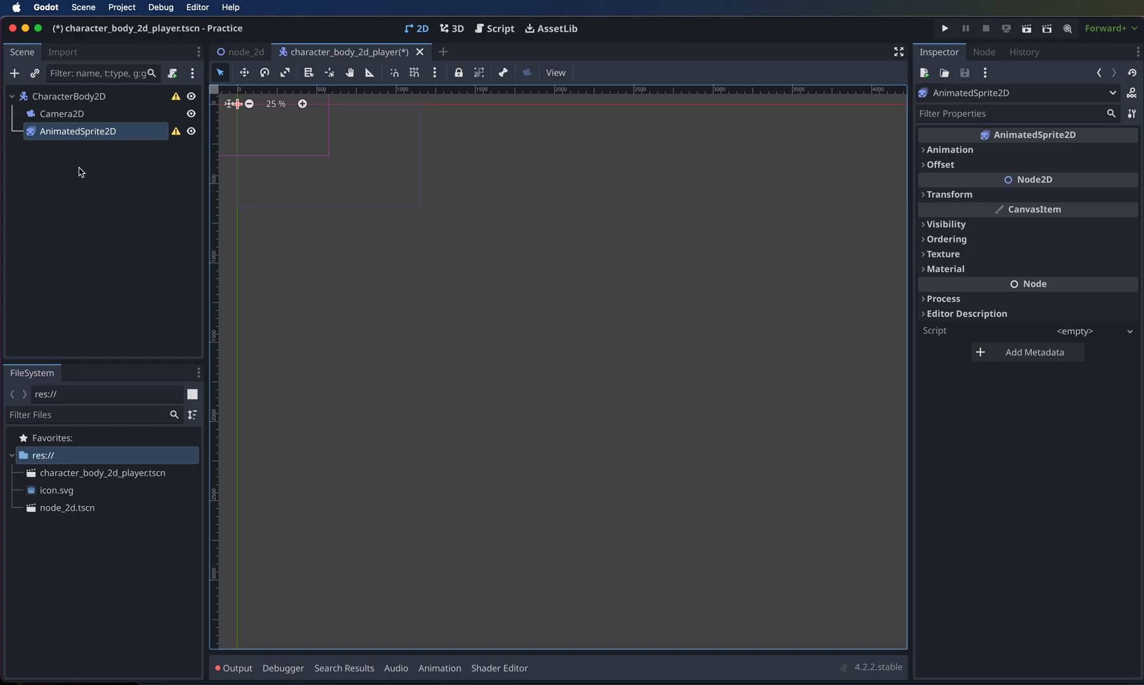
key("super+s")
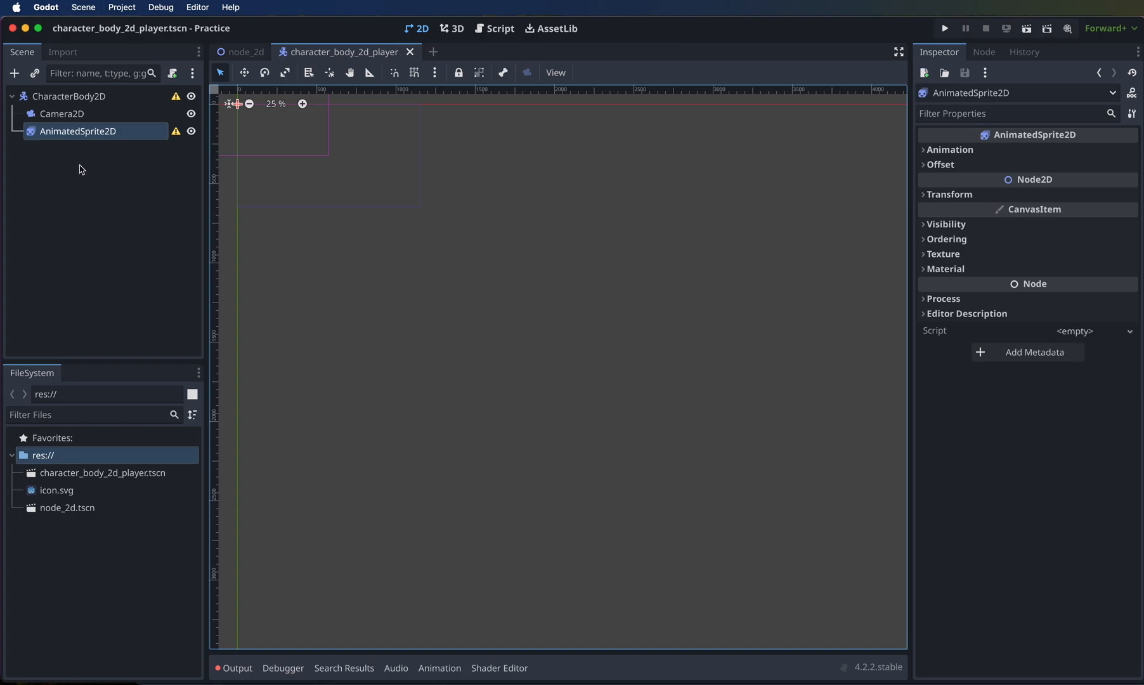
Step: Set the Camera2D node's zoom to 4 on both the x and y axes
left_click(49, 119)
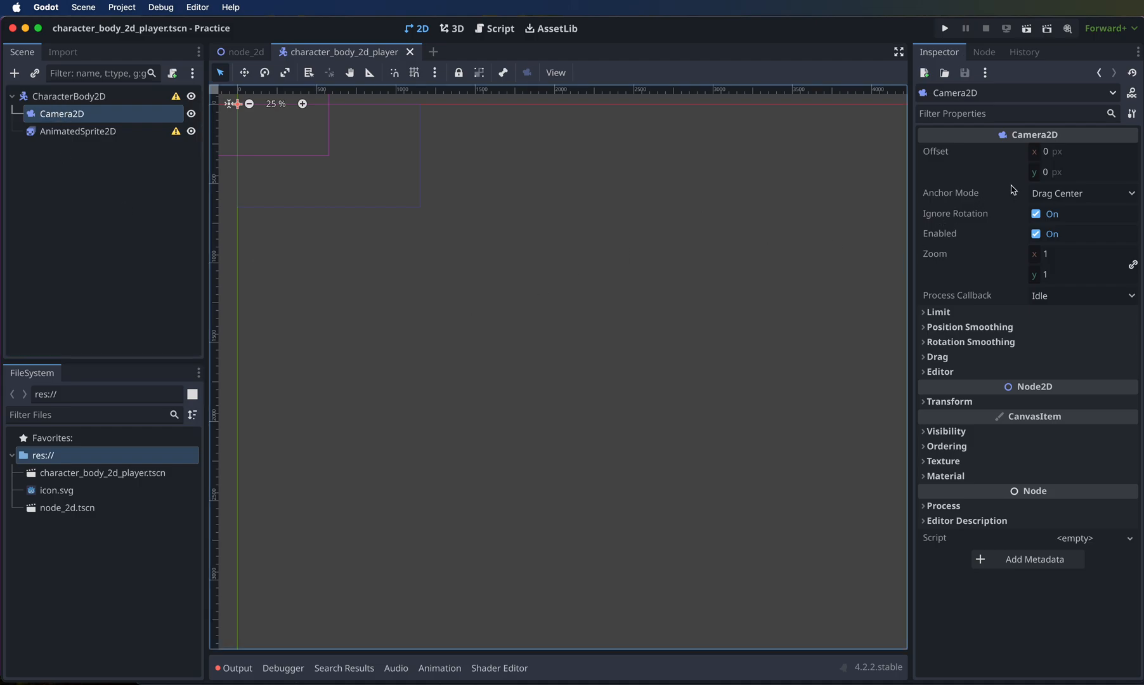
left_click(1054, 256)
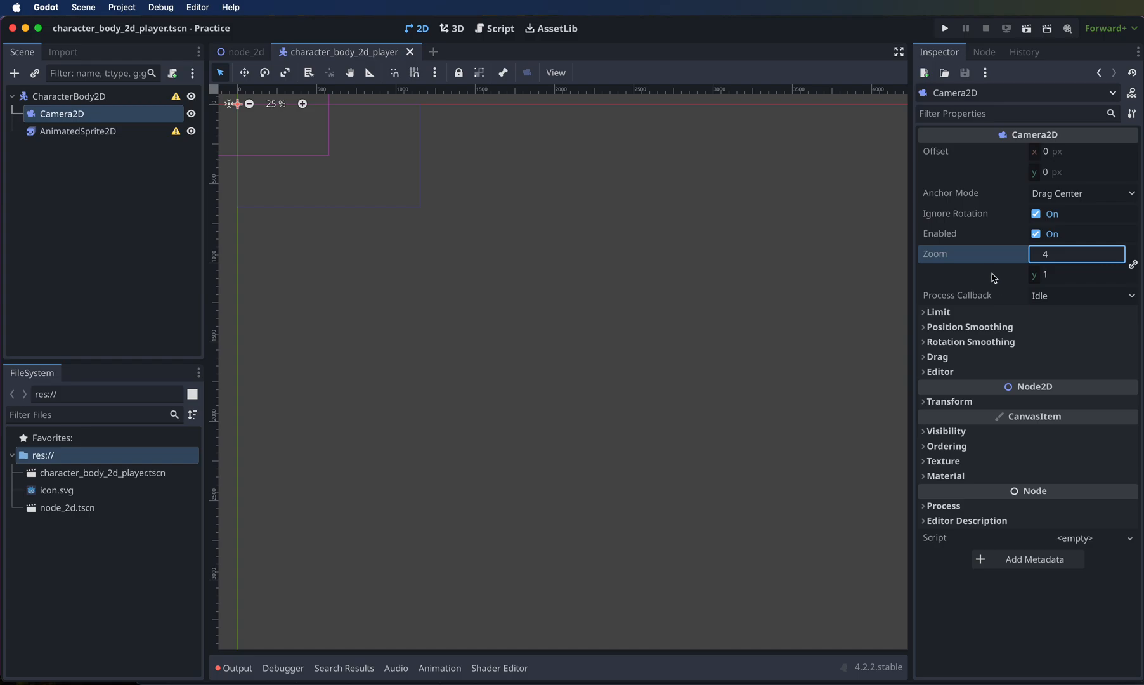
type("4")
left_click(1072, 278)
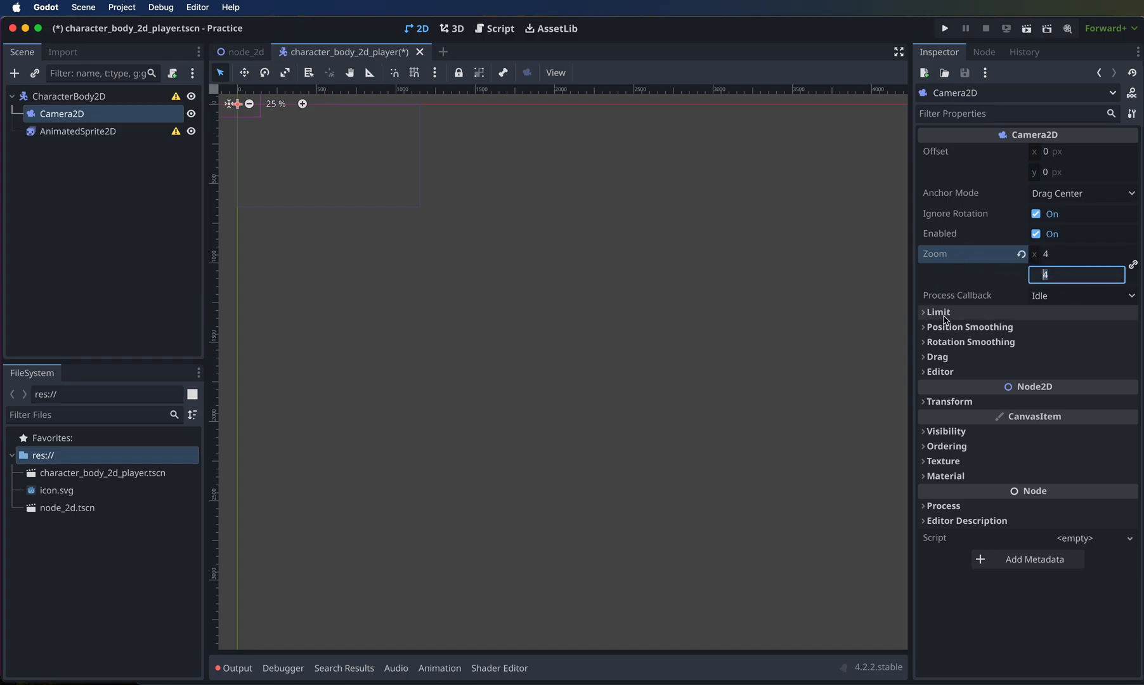
Step: Enable horizontal and vertical drag for the Camera2D node
left_click(927, 359)
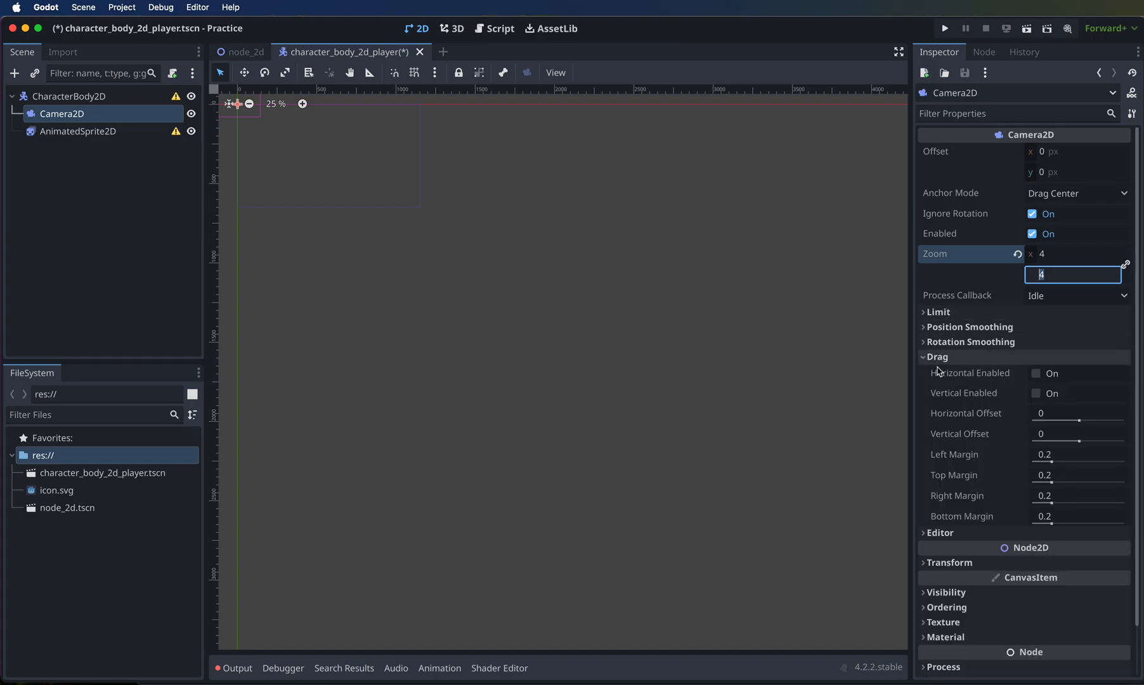
left_click(1057, 380)
left_click(1037, 394)
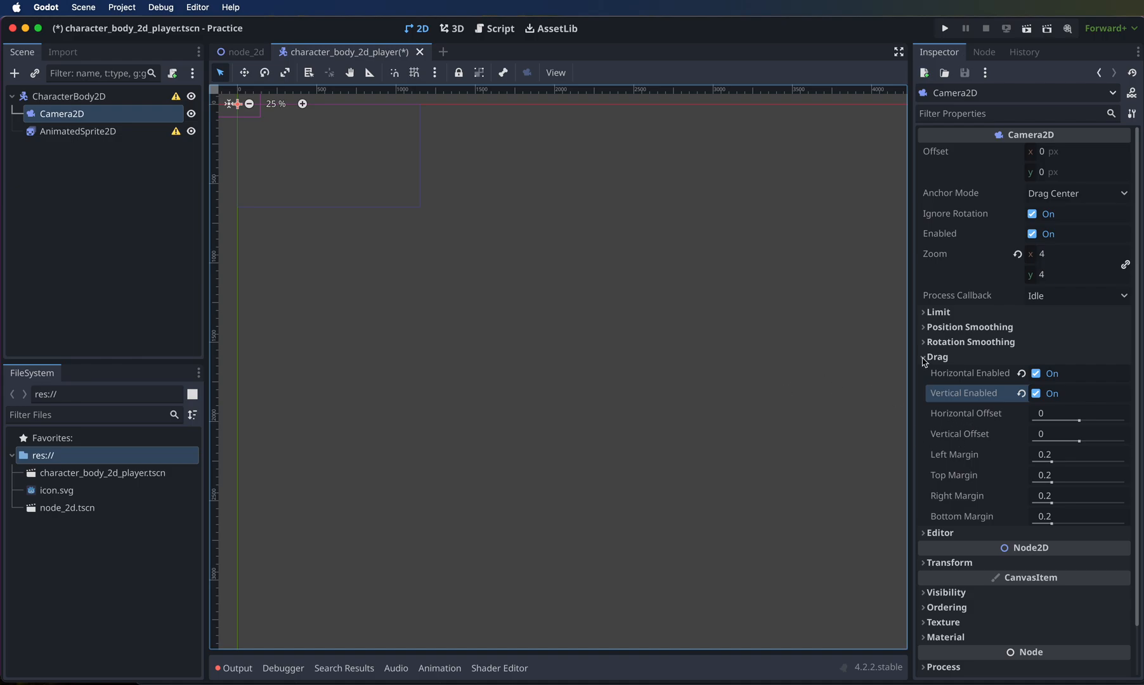
Step: Review the properties of the CharacterBody2D, Camera2D and AnimatedSprite2D nodes one after another
left_click(64, 132)
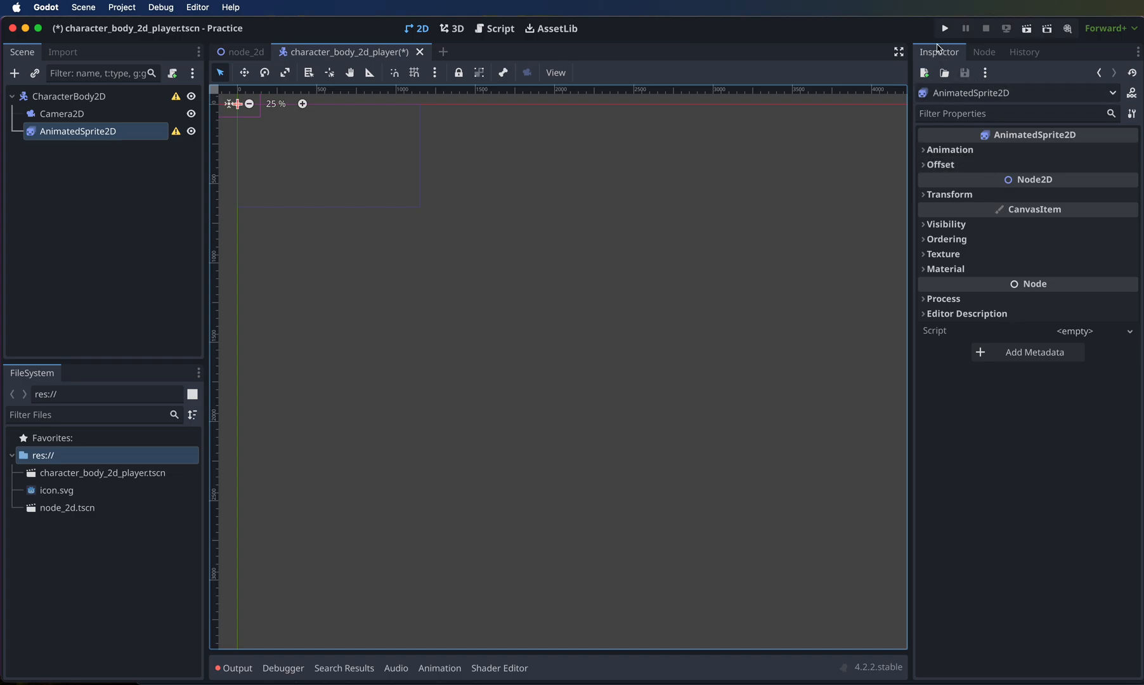
left_click(57, 118)
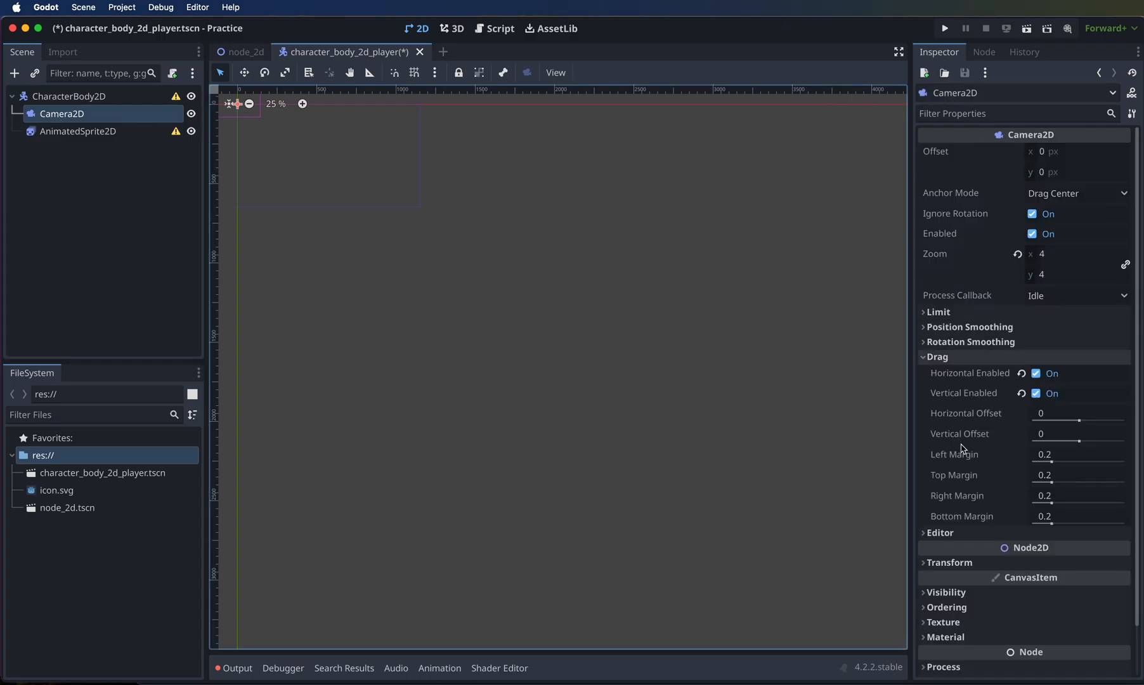
left_click(81, 134)
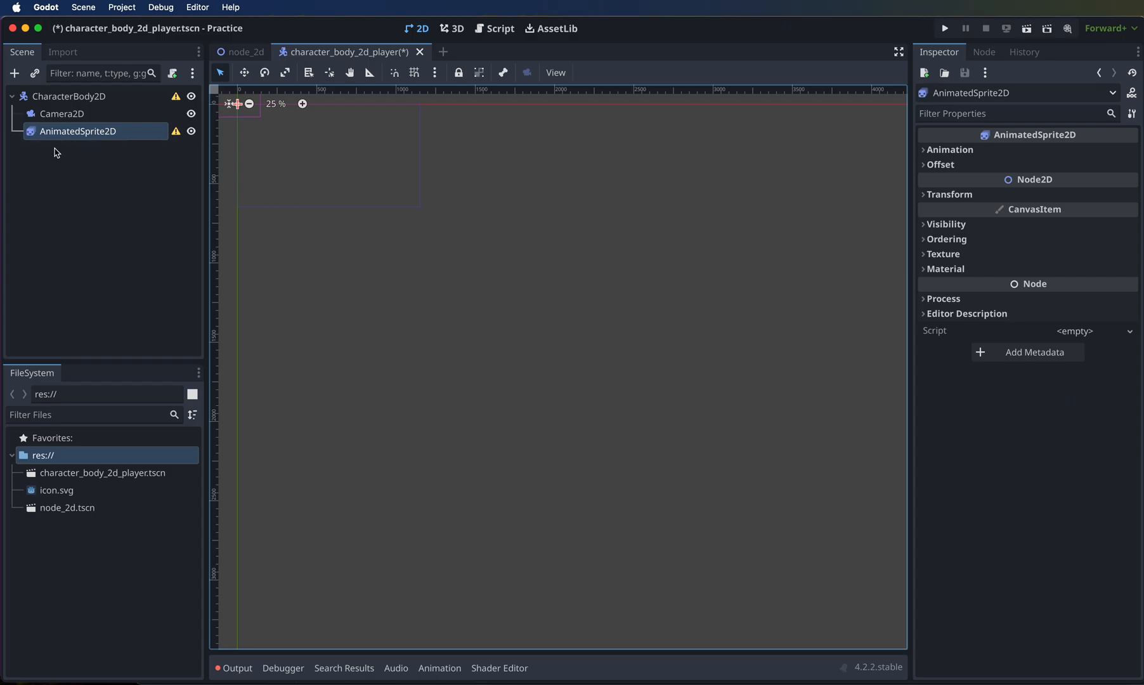
left_click(76, 97)
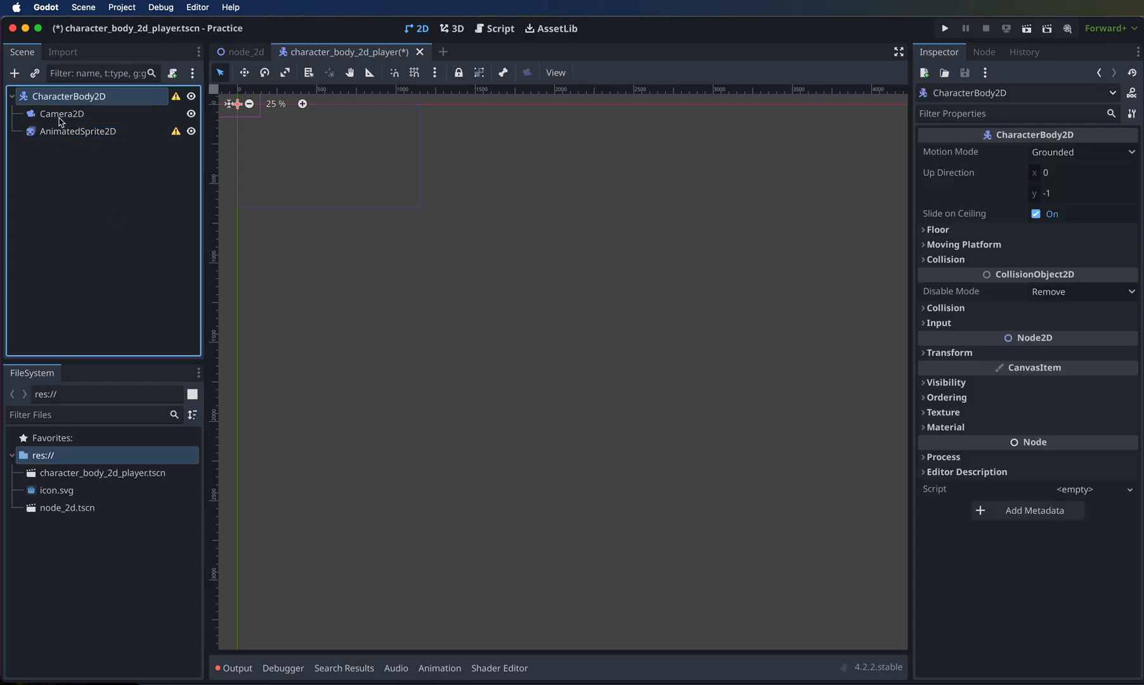
left_click(67, 121)
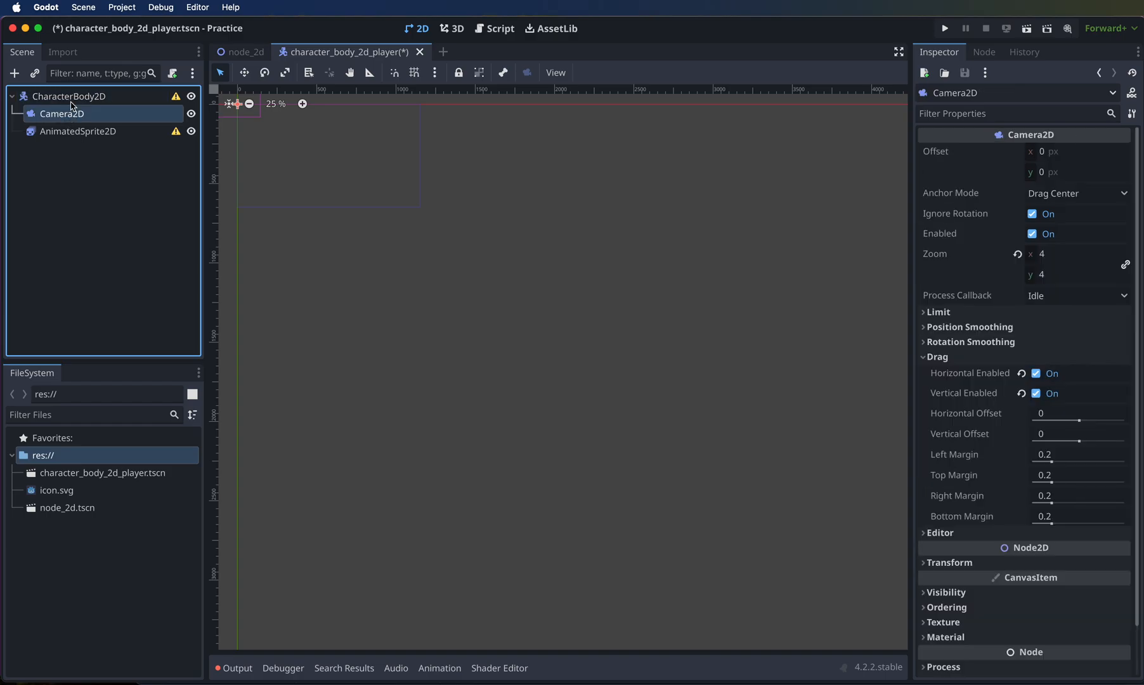
left_click(71, 101)
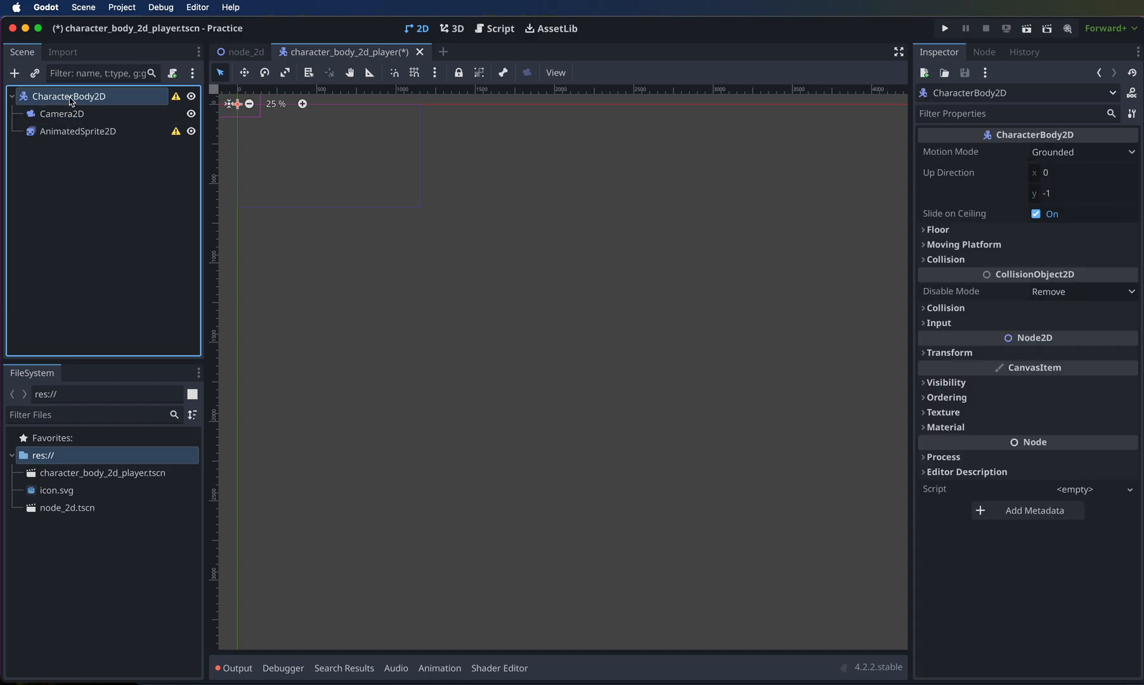
left_click(68, 118)
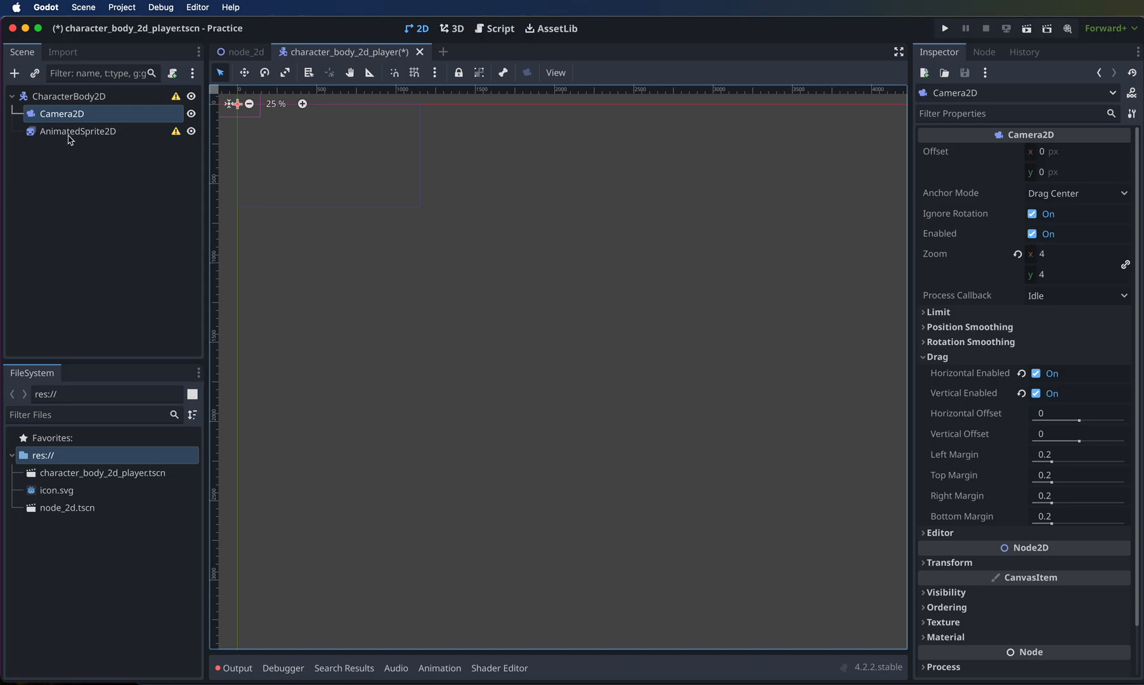
left_click(66, 97)
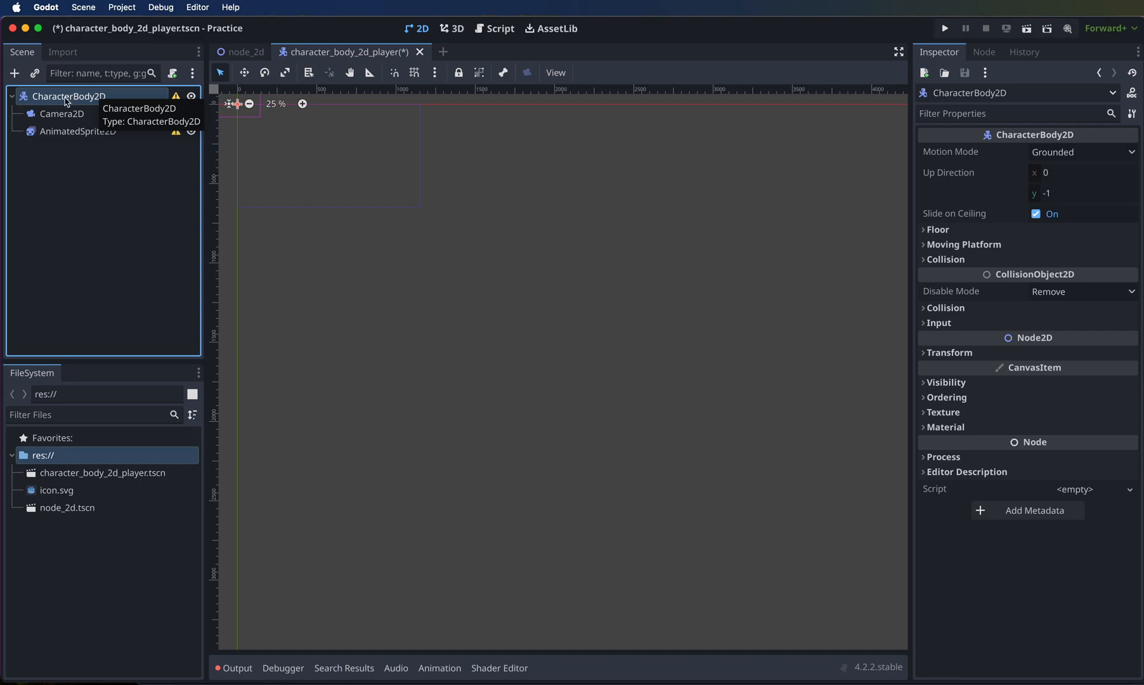
left_click(81, 134)
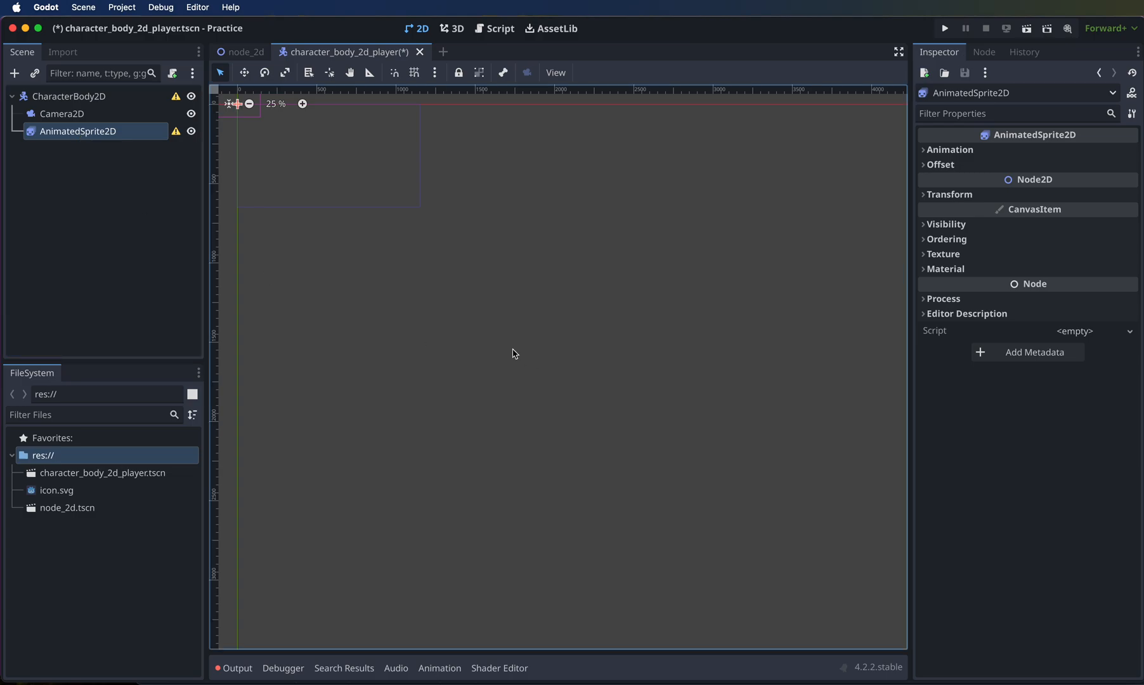
Step: Examine the Camera2D's view rectangle around the scene origin at a closer zoom
scroll(417, 309, "up", 10)
scroll(417, 308, "left", 10)
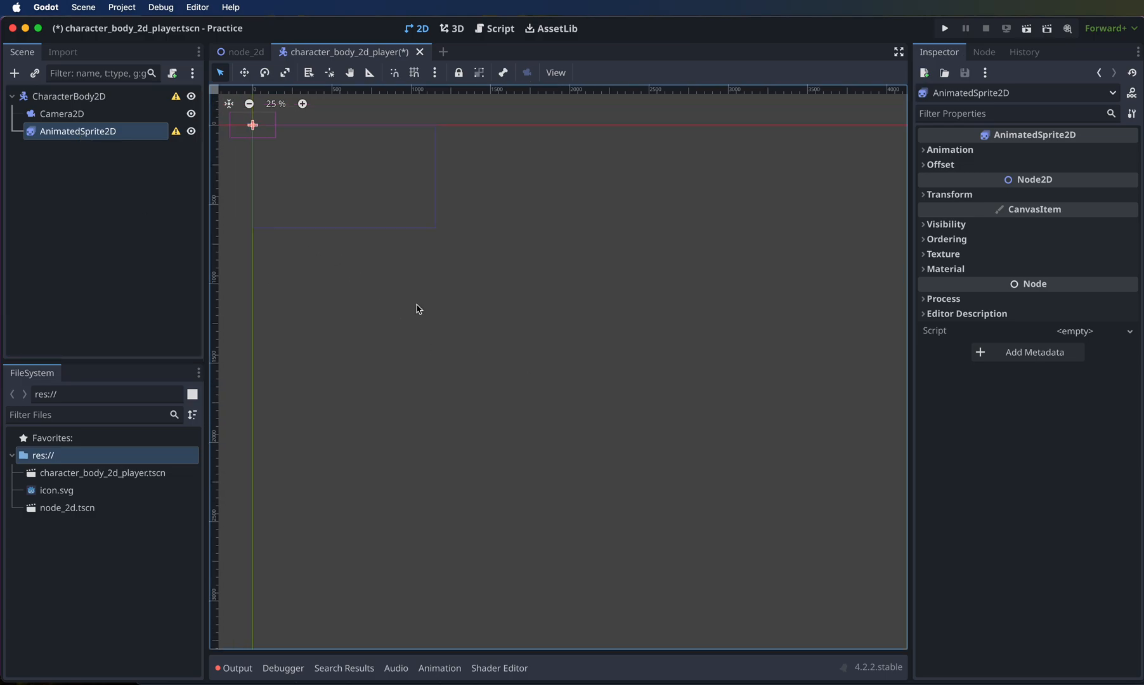
scroll(411, 310, "left", 5)
scroll(411, 310, "up", 5)
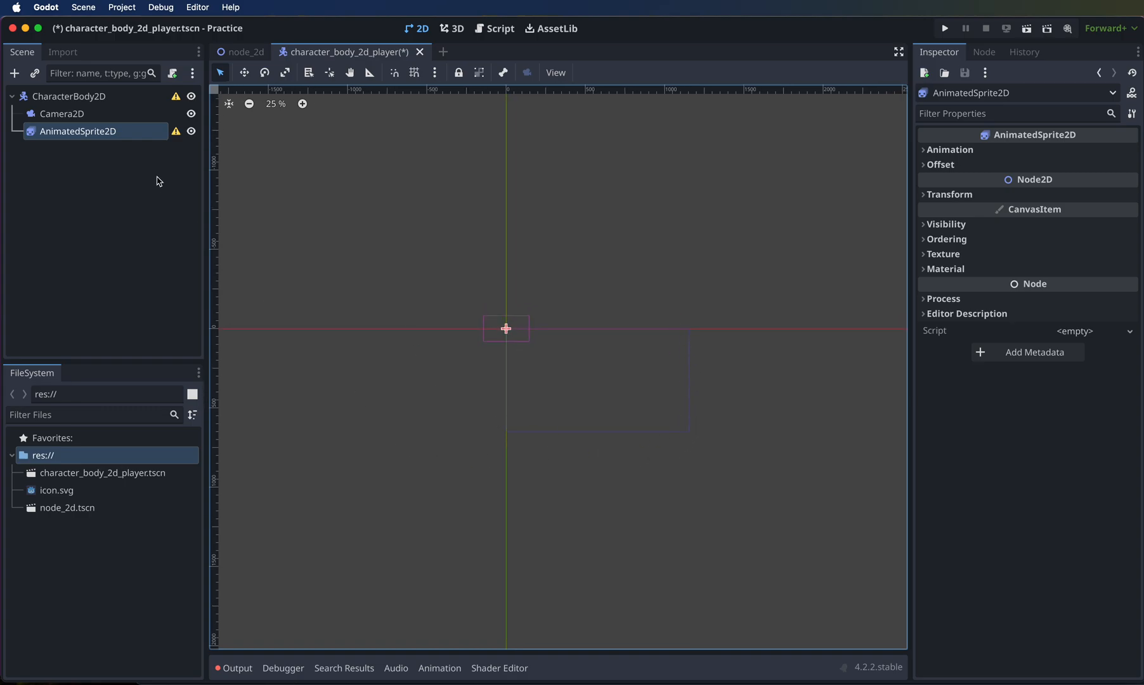
left_click(63, 118)
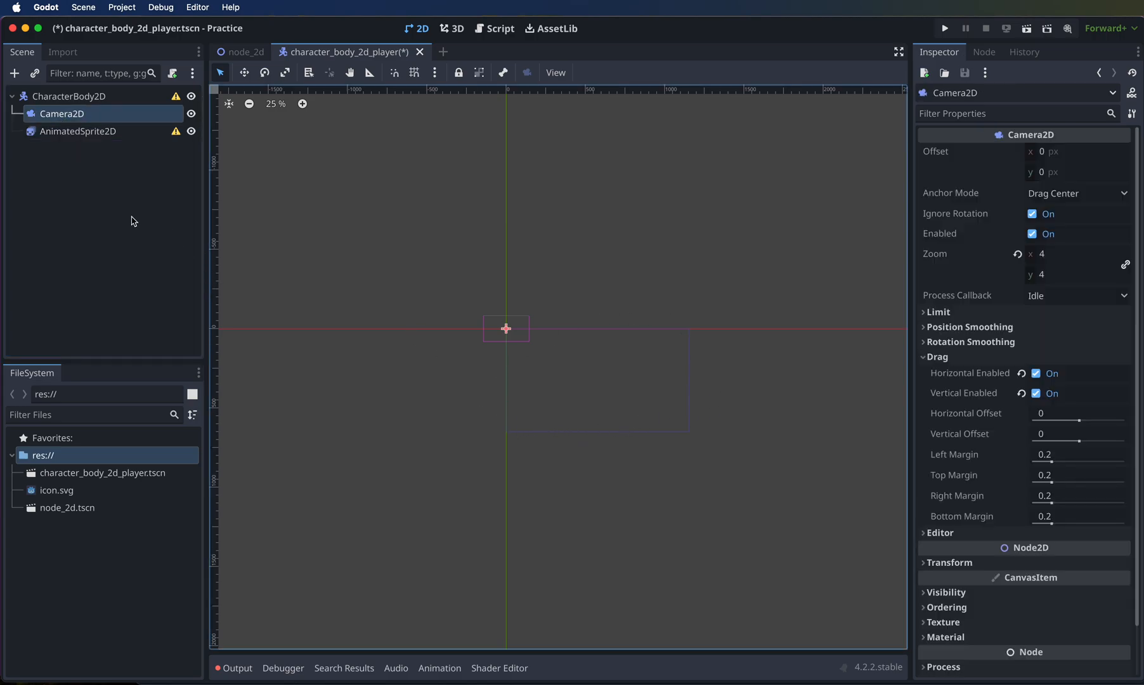
scroll(503, 330, "up", 3)
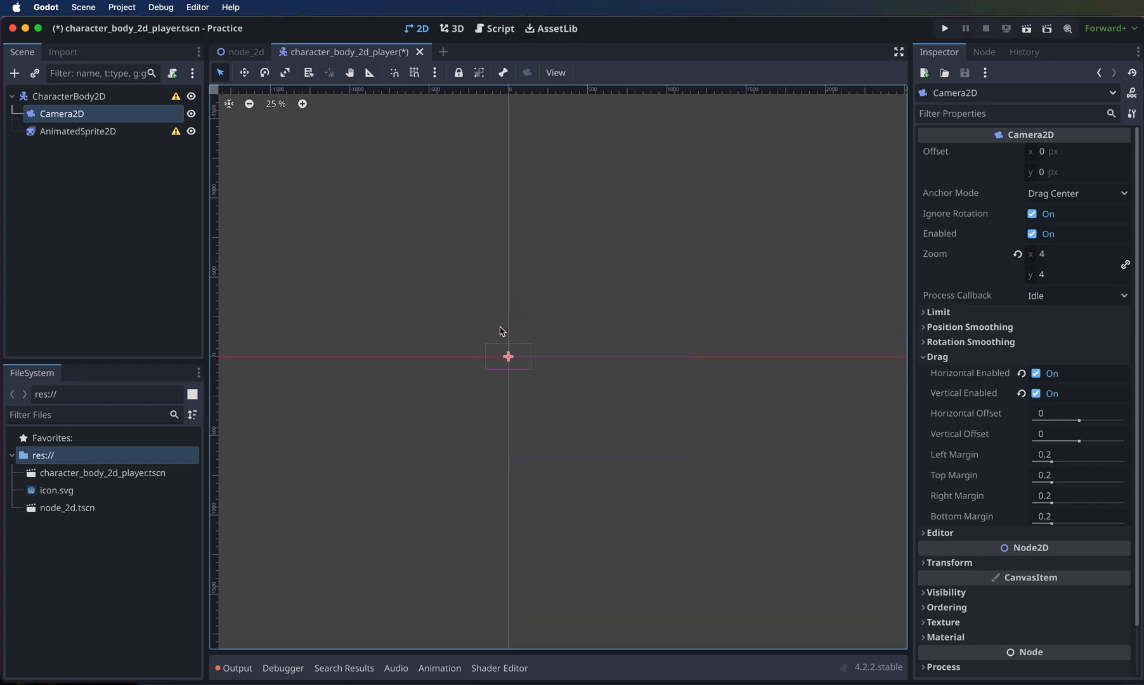
left_click(303, 104)
left_click(303, 103)
left_click(302, 104)
left_click(302, 103)
scroll(585, 345, "left", 5)
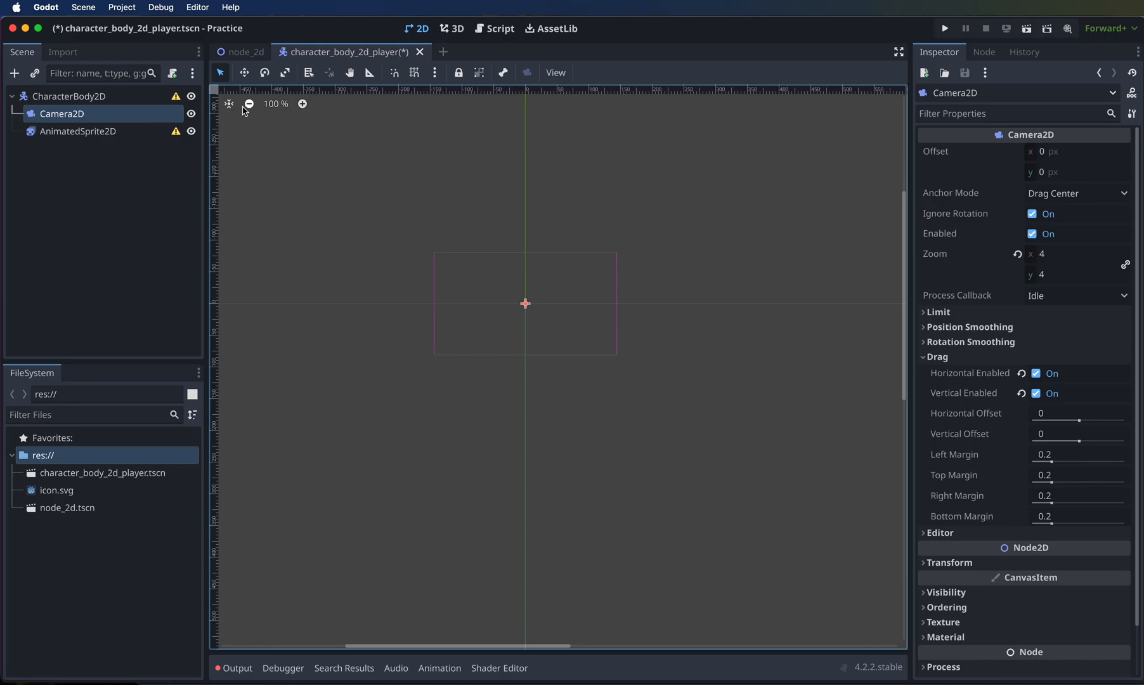
left_click(303, 104)
left_click(303, 105)
left_click(303, 105)
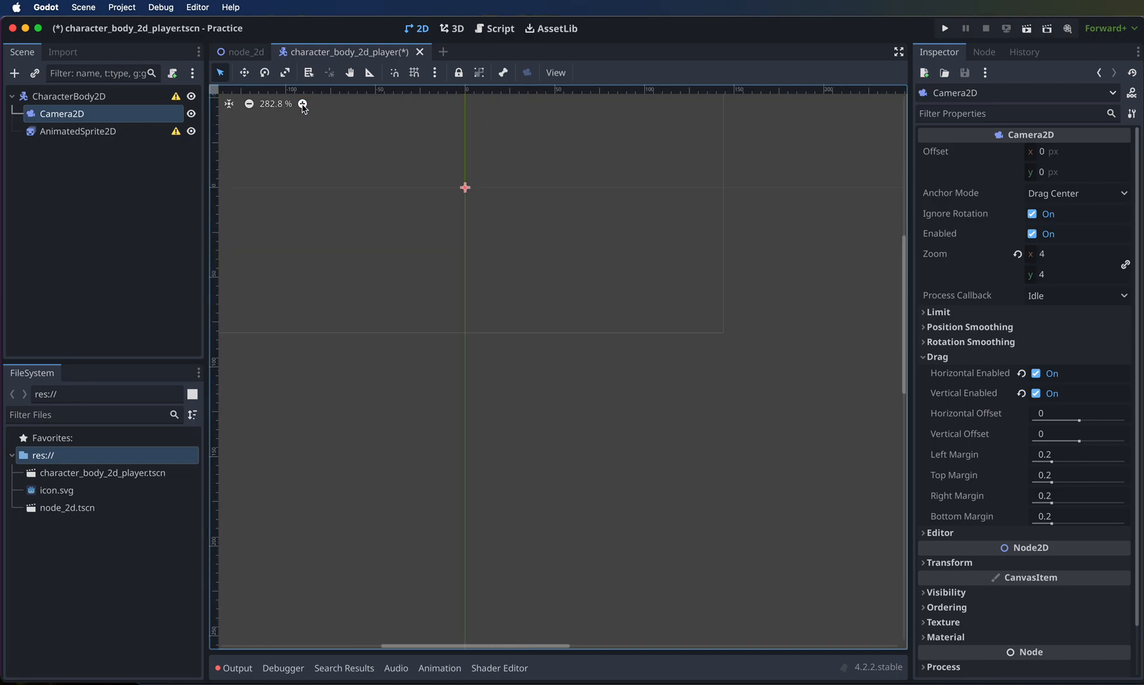
scroll(388, 269, "up", 5)
scroll(388, 268, "left", 4)
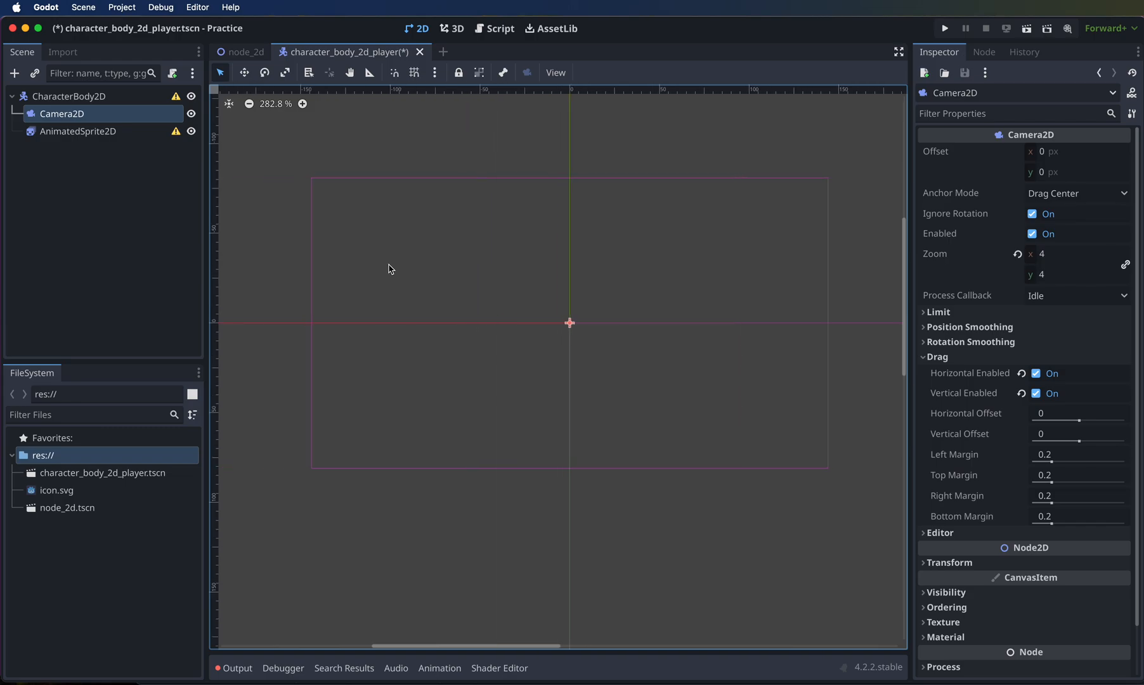
left_click(303, 103)
scroll(483, 327, "left", 3)
scroll(483, 328, "right", 4)
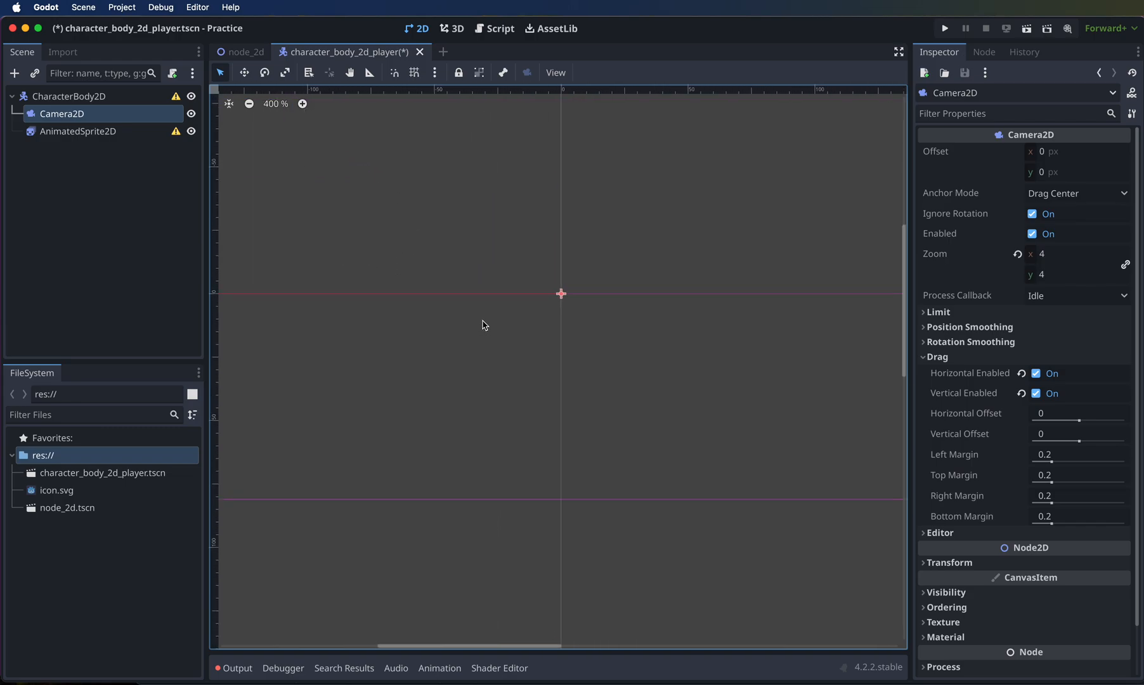
left_click(249, 104)
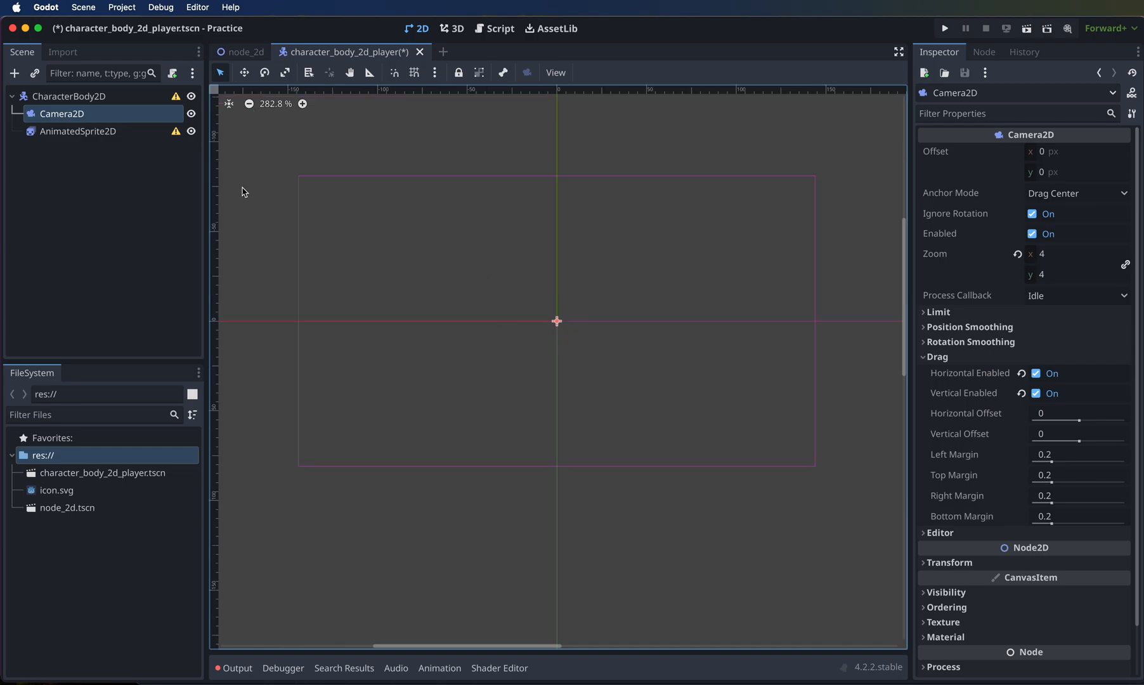
Step: Create a new SpriteFrames resource for the AnimatedSprite2D node and open it for editing
left_click(68, 131)
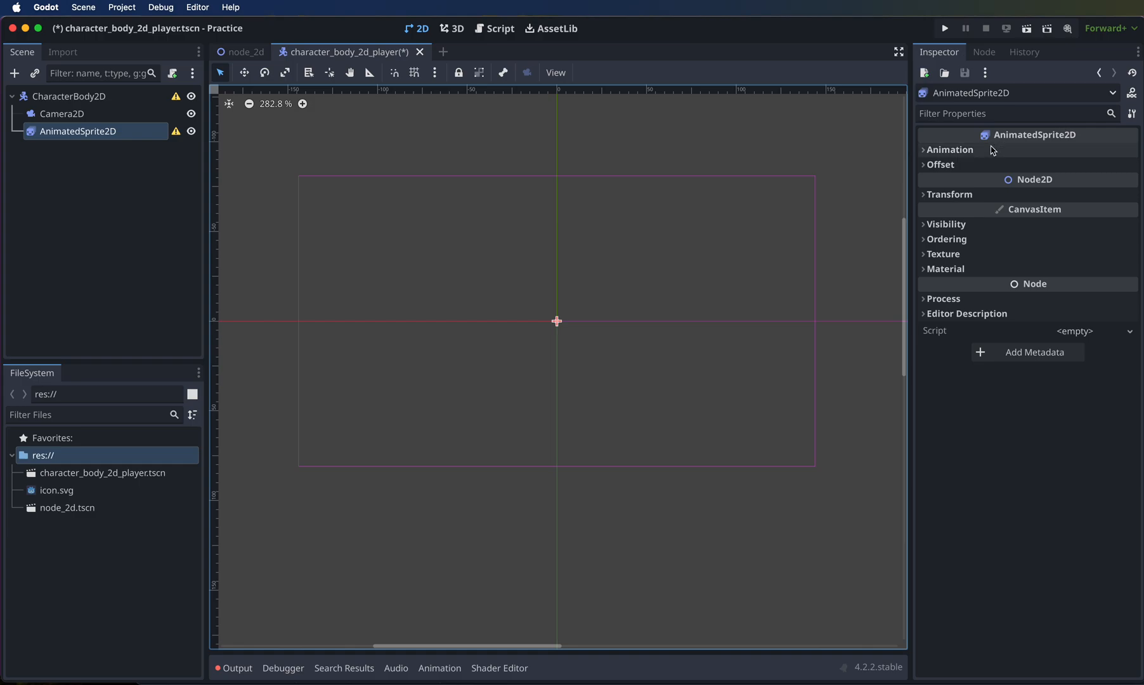
left_click(930, 151)
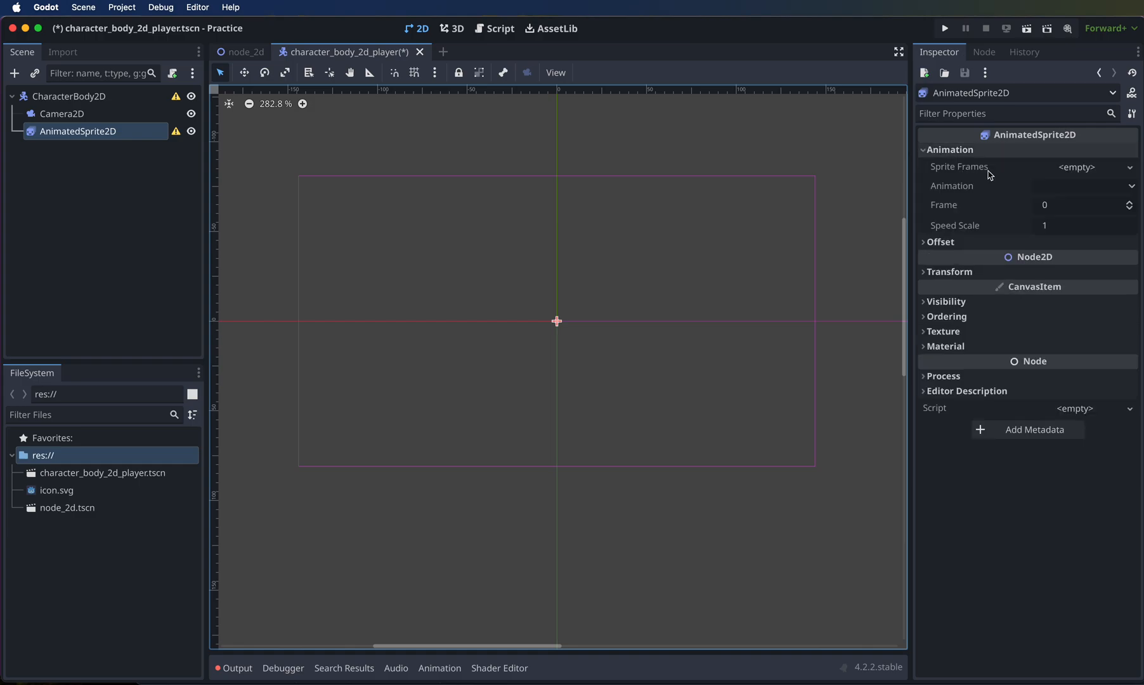
left_click(1086, 171)
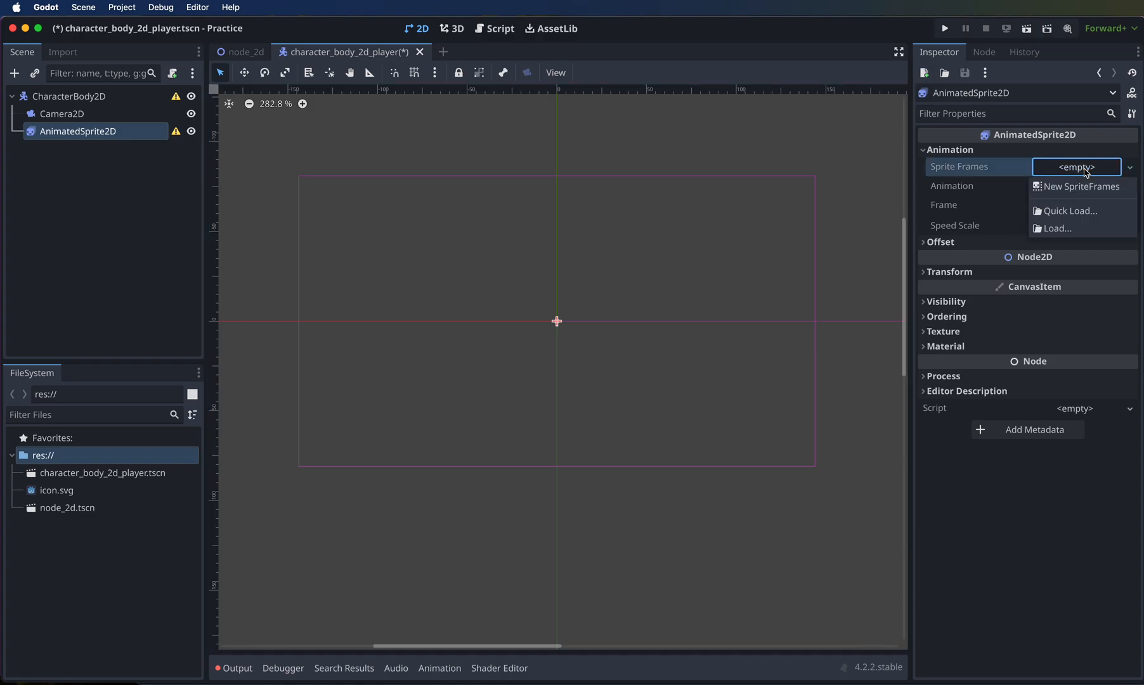
left_click(1088, 189)
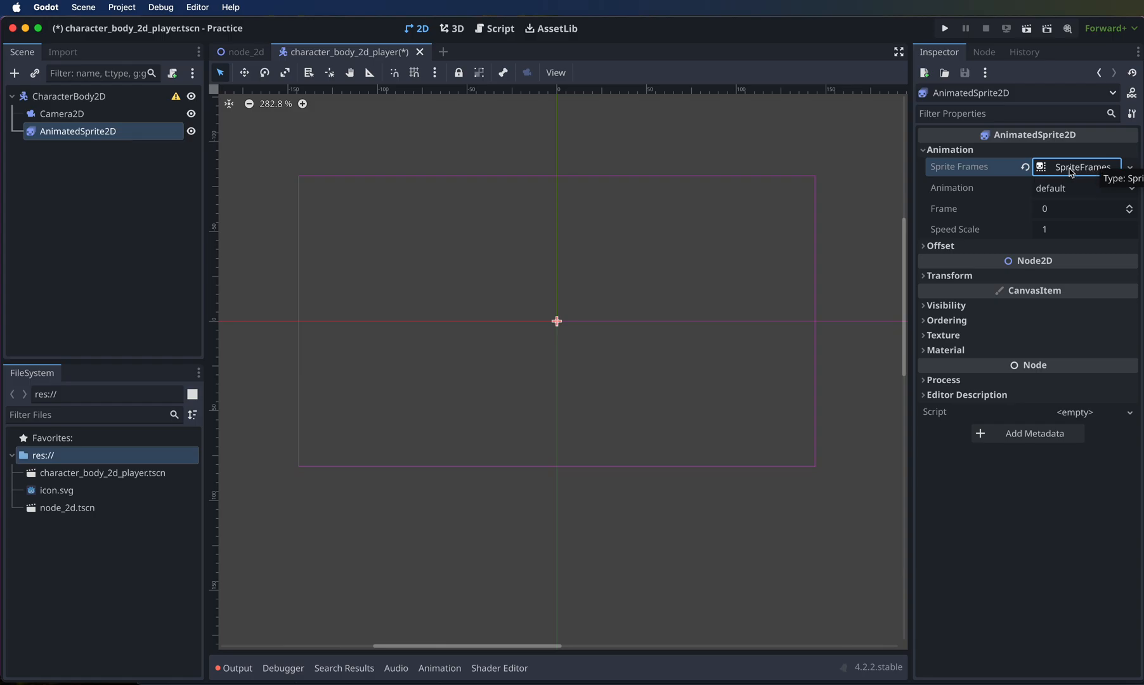
left_click(1071, 173)
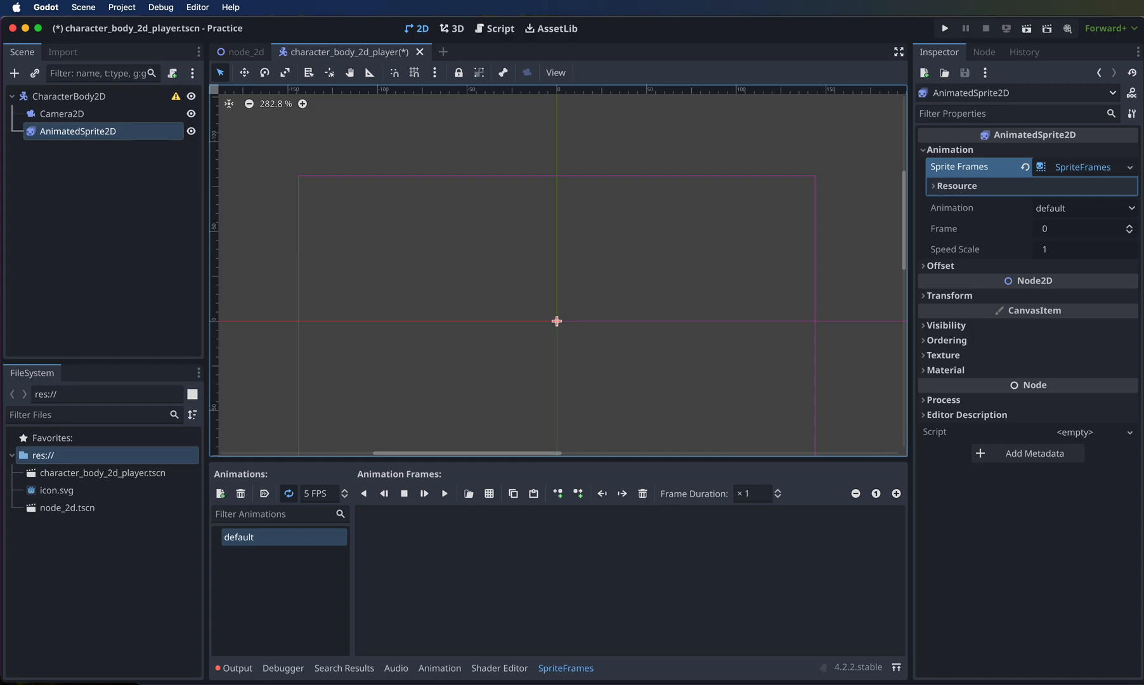
Step: Switch to Chrome and review the RPG Asset Pack page on OpenGameArt, including its previews, description and downloadable files
left_click_drag(1143, 31, 804, 79)
scroll(551, 363, "up", 5)
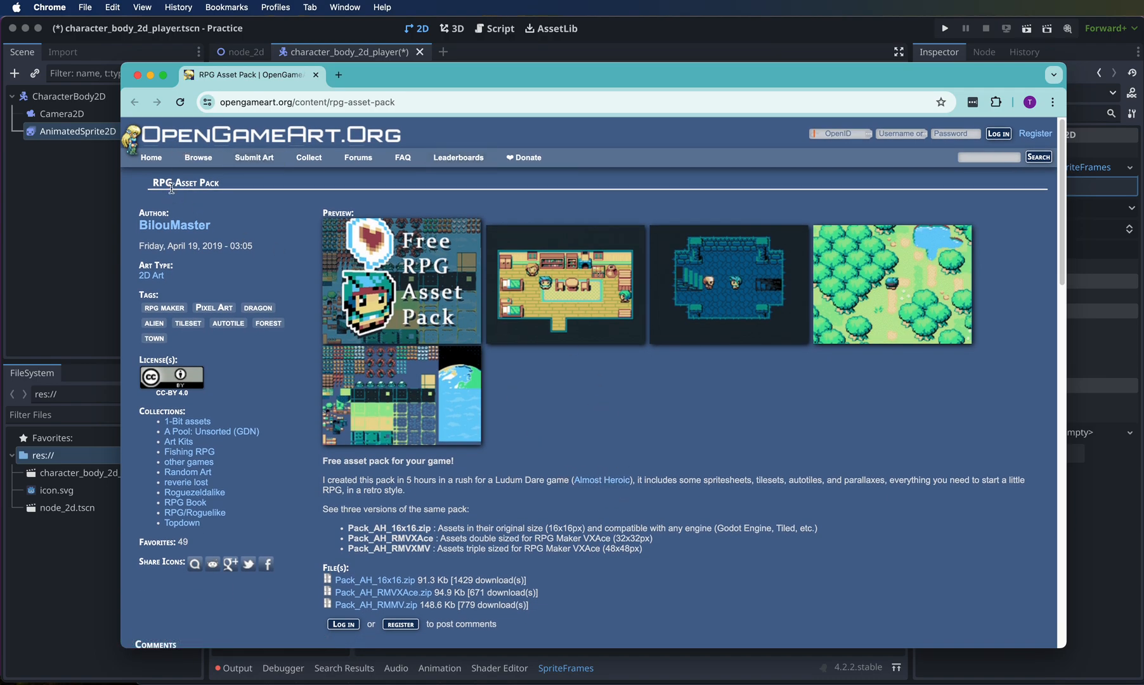
scroll(575, 544, "down", 3)
scroll(575, 544, "down", 1)
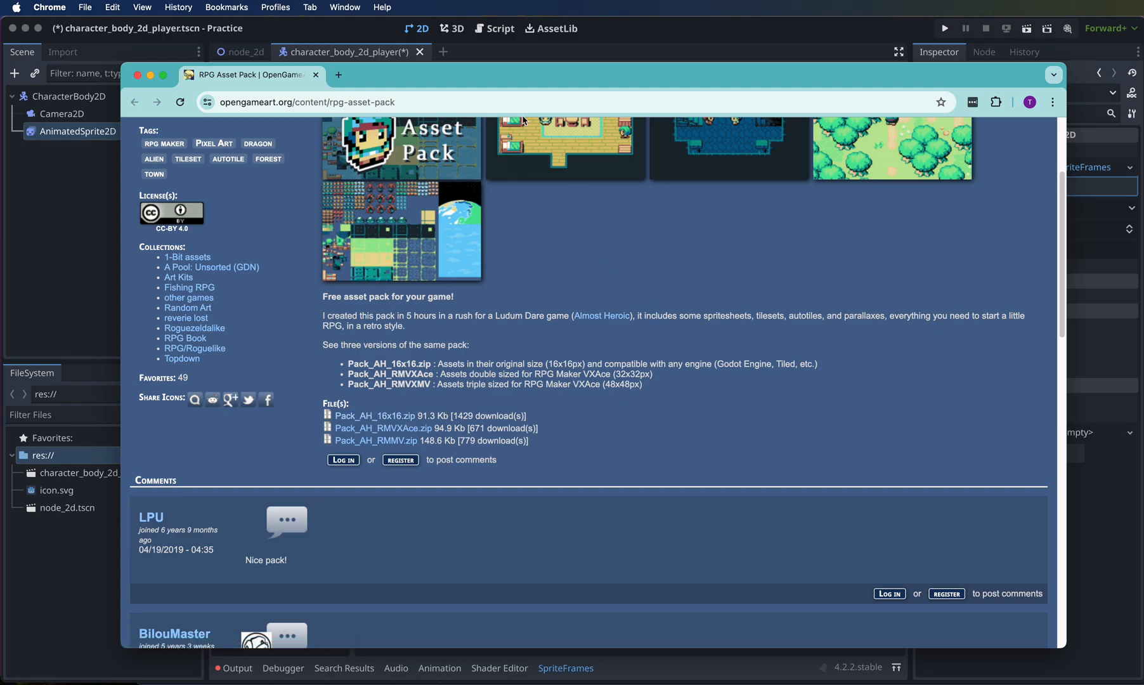
Step: Bring AH_SpriteSheet_People1.png from Finder's Sprite_Pack_AH_16x16 folder into the Godot project's res:// folder
double_click(461, 80)
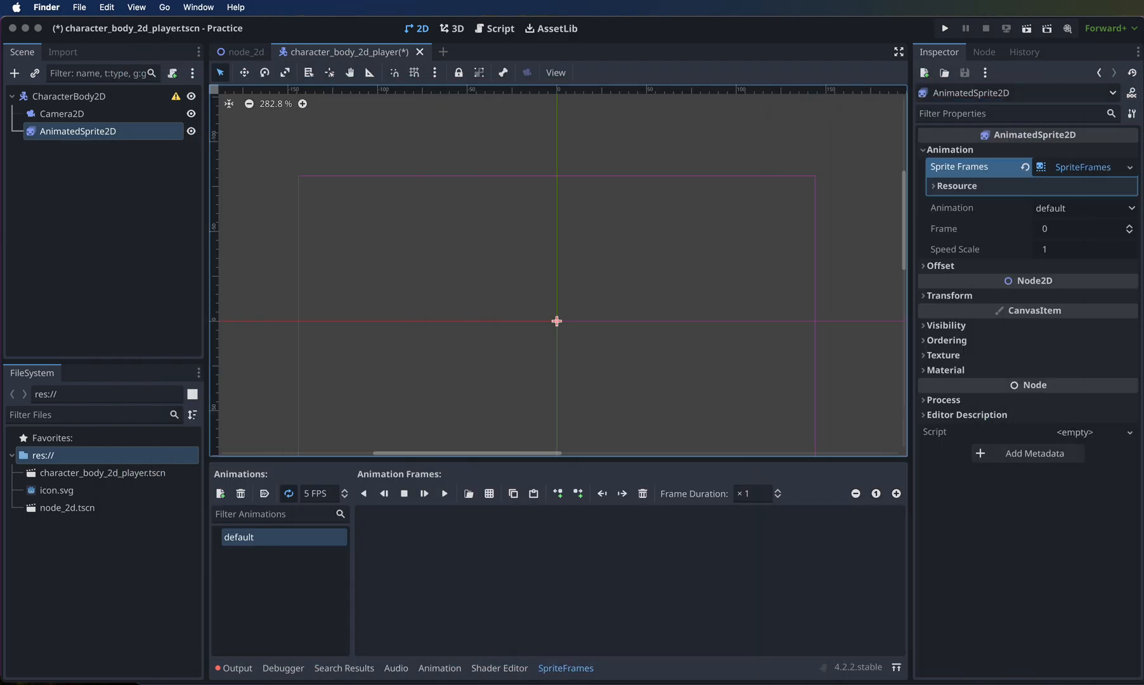
left_click_drag(1141, 152, 579, 152)
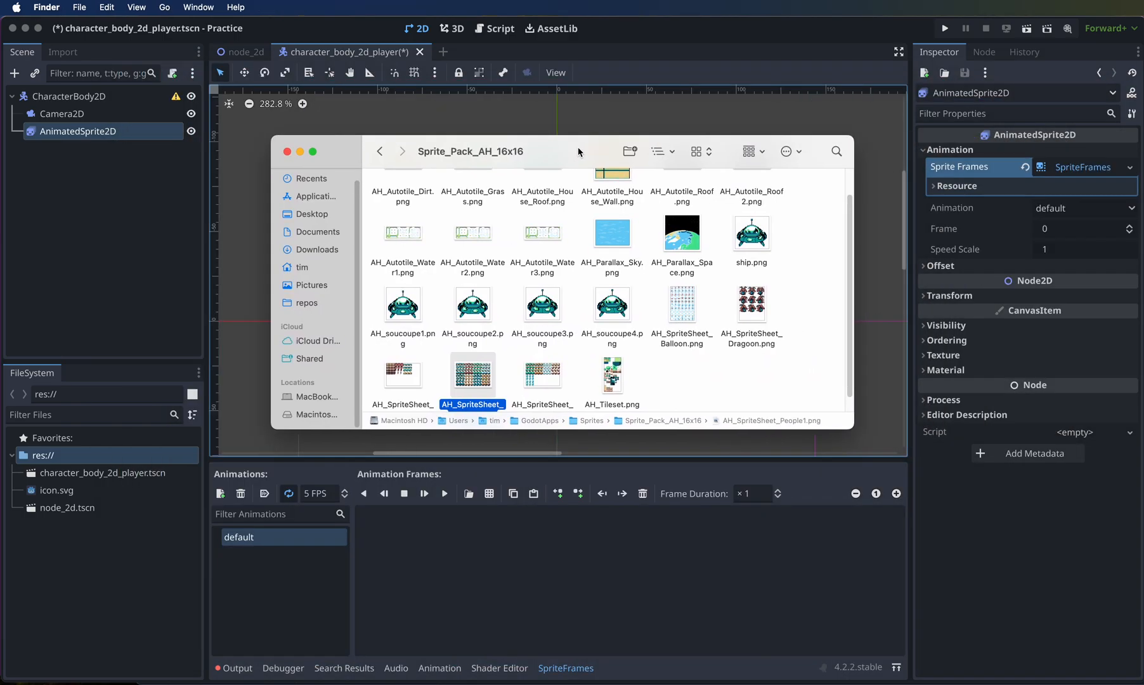
scroll(576, 331, "up", 2)
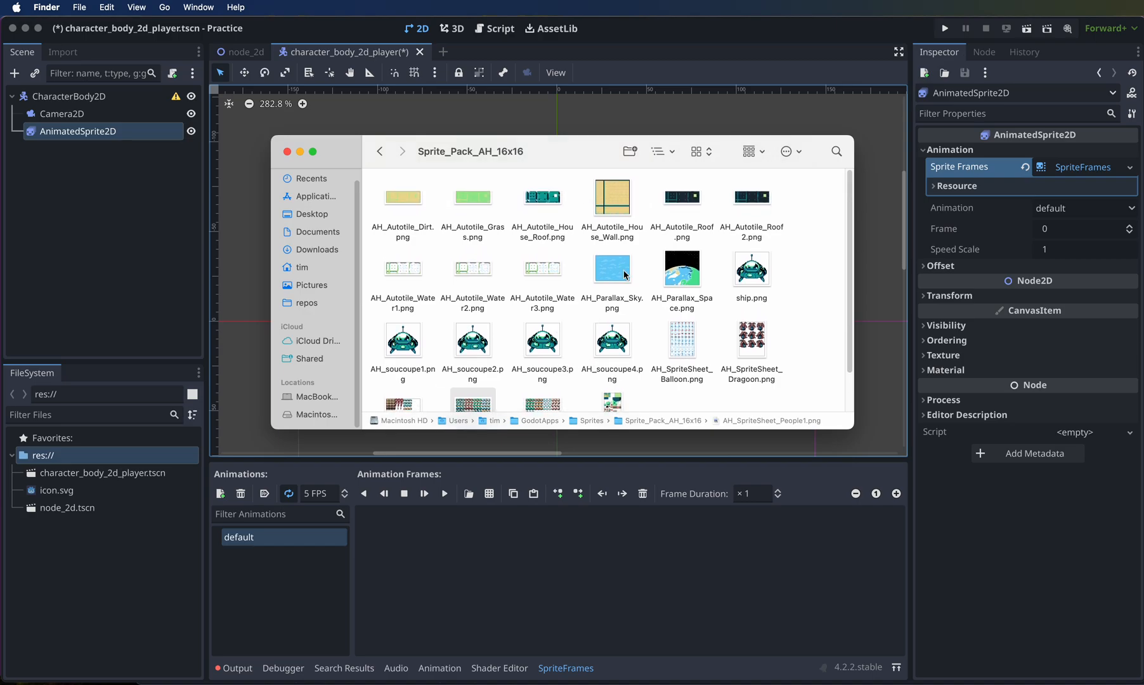
scroll(522, 307, "down", 2)
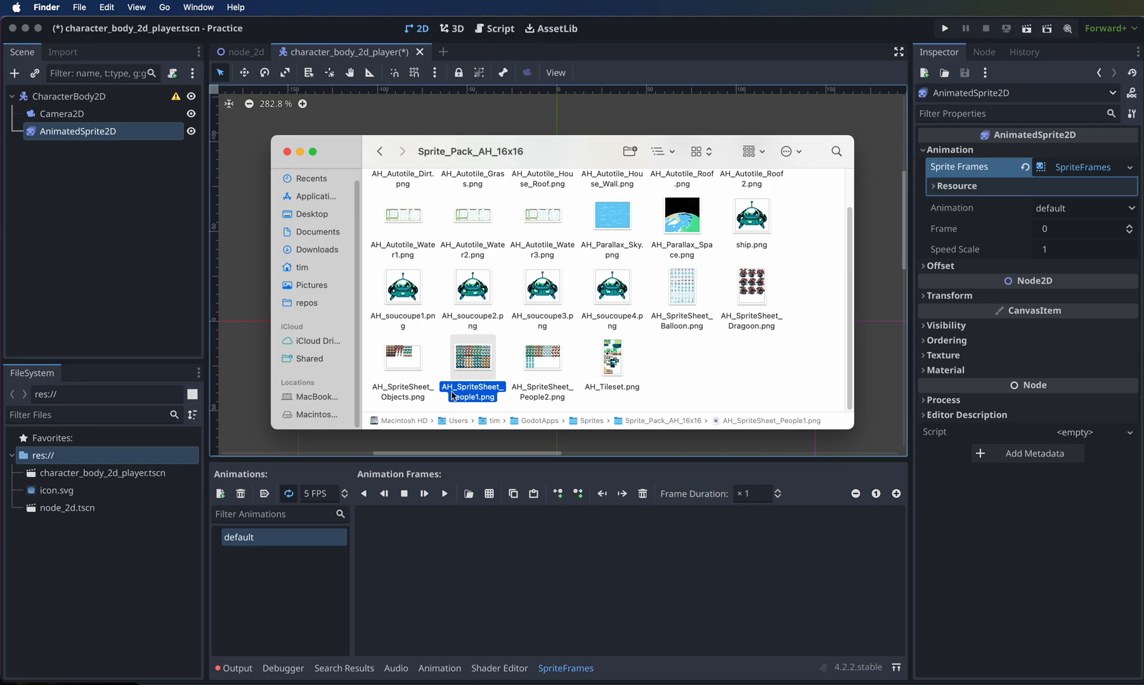
left_click_drag(558, 151, 473, 160)
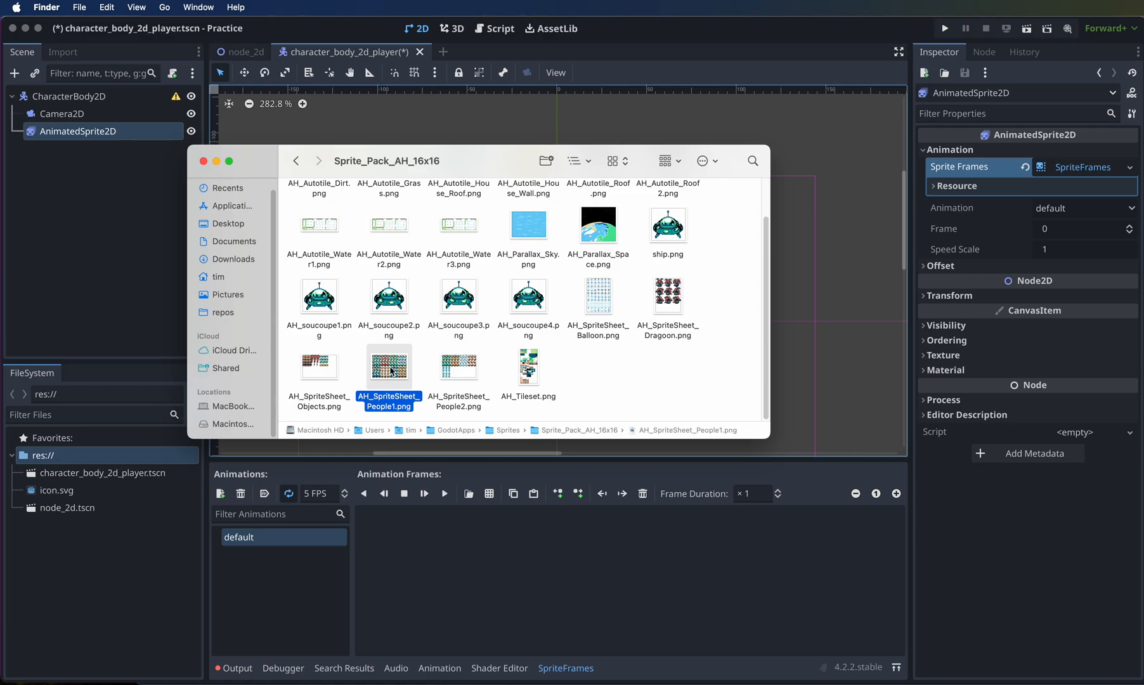
left_click_drag(391, 371, 66, 558)
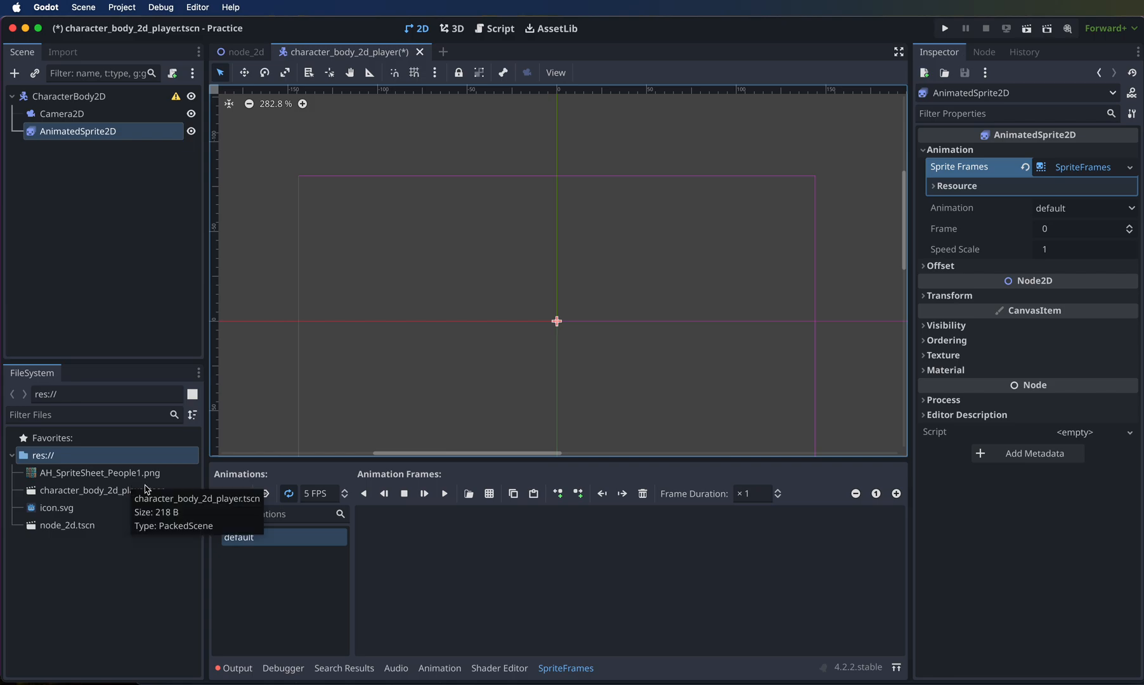
right_click(107, 581)
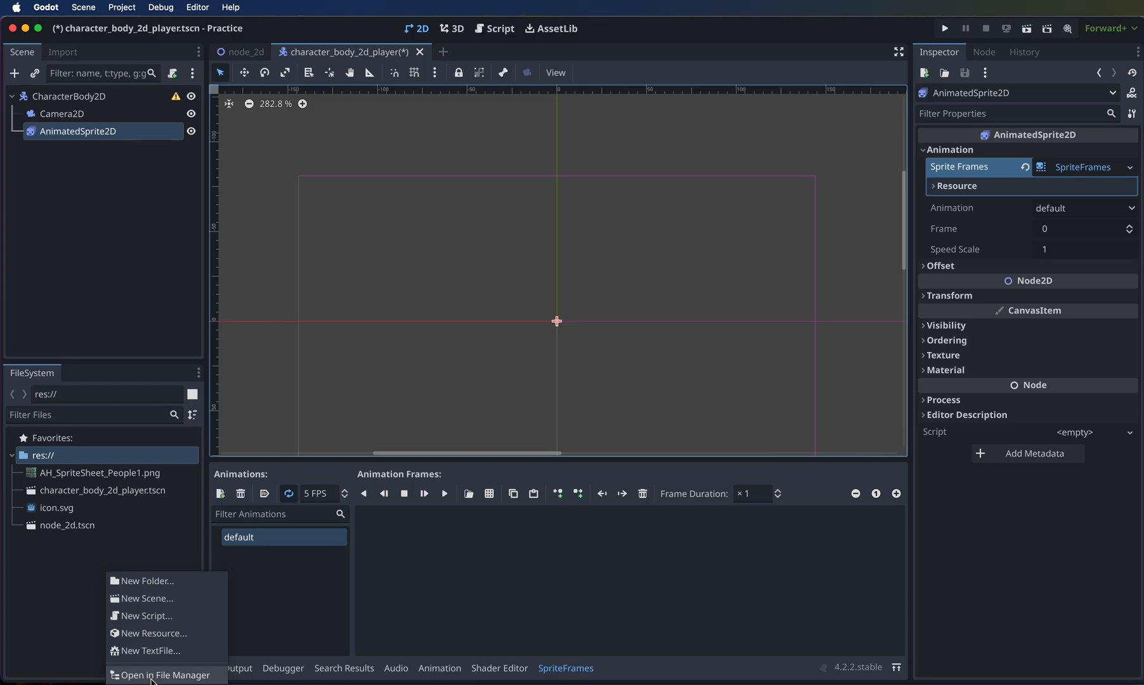
left_click(76, 585)
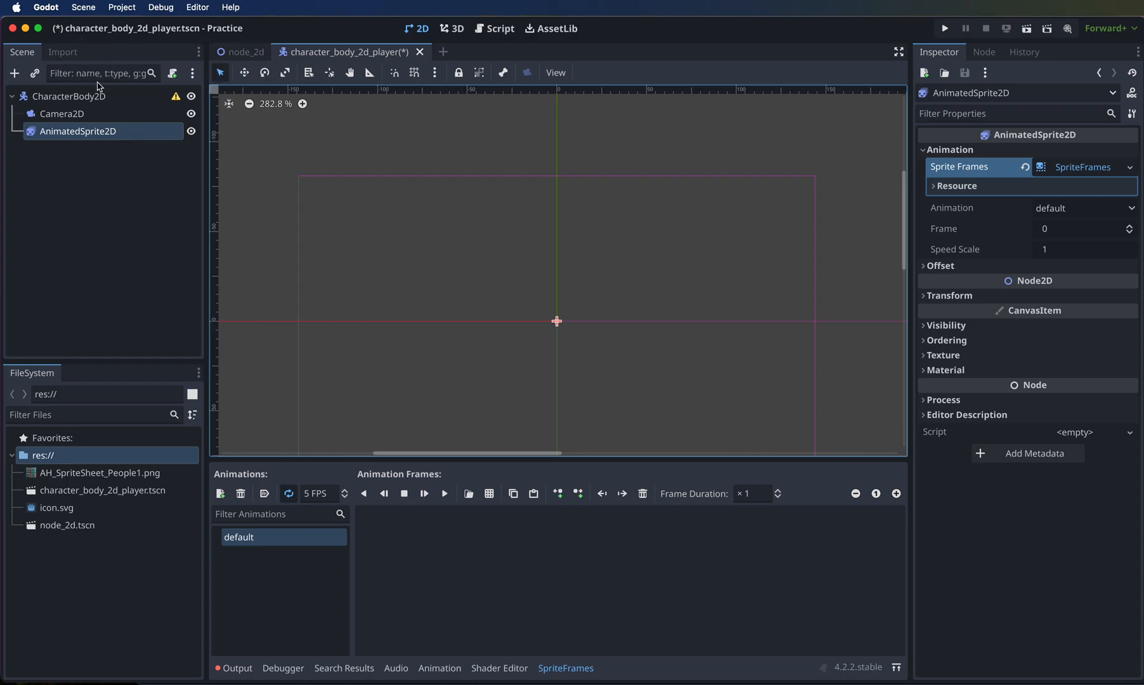
left_click(233, 56)
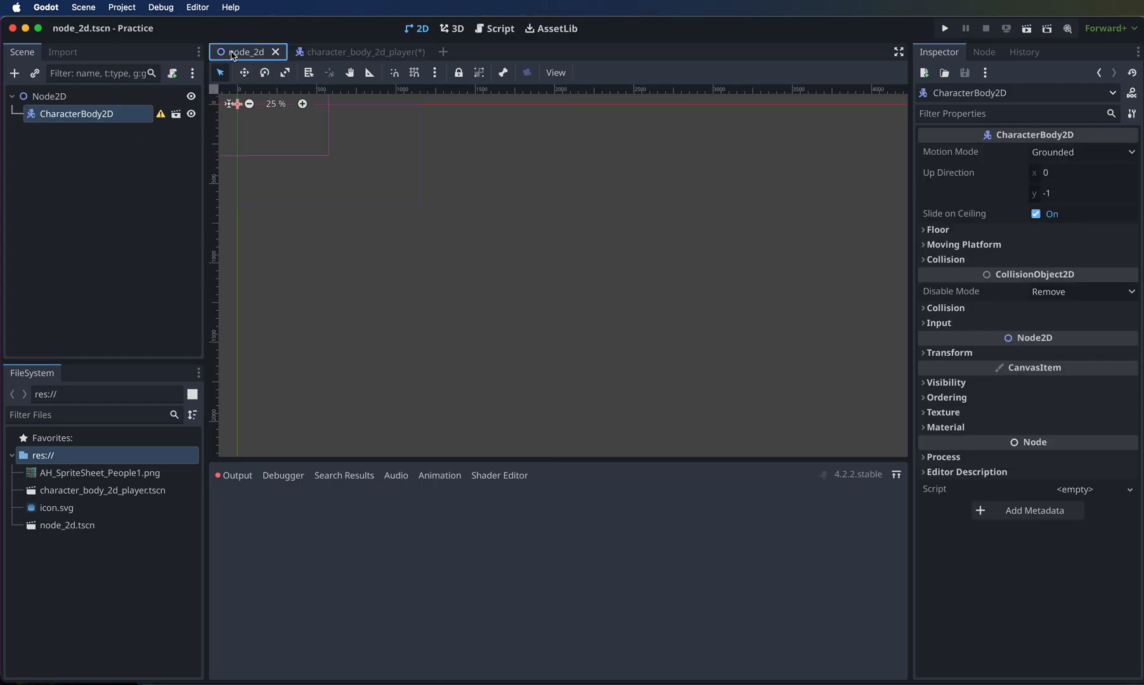
left_click(323, 54)
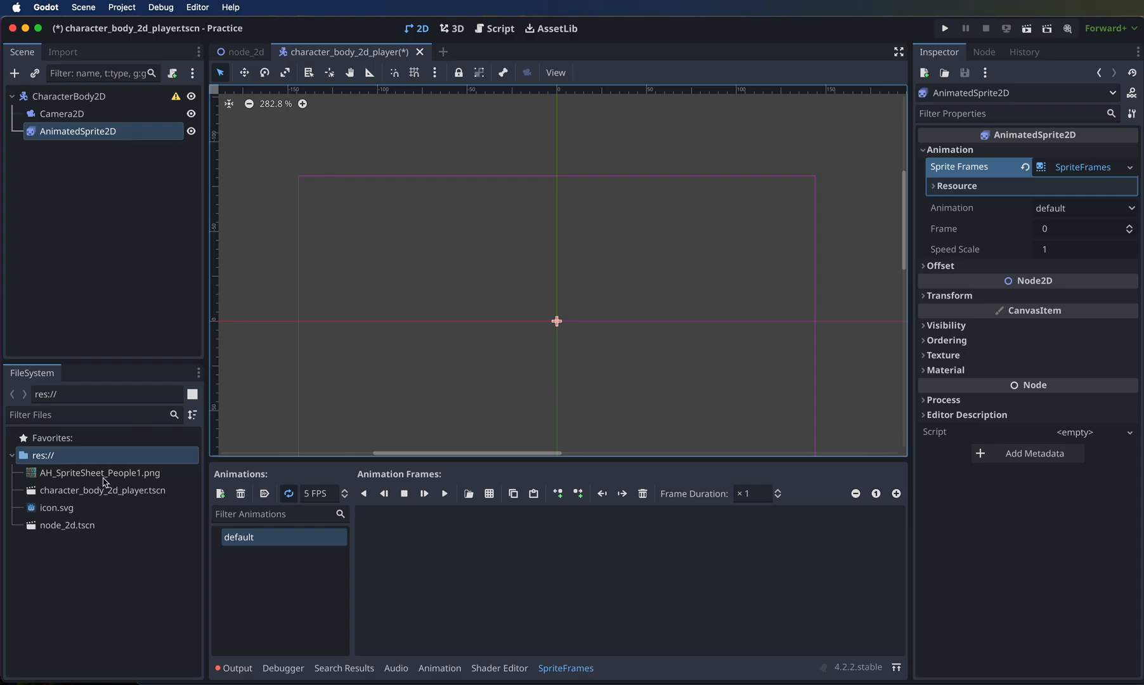
scroll(362, 333, "down", 3)
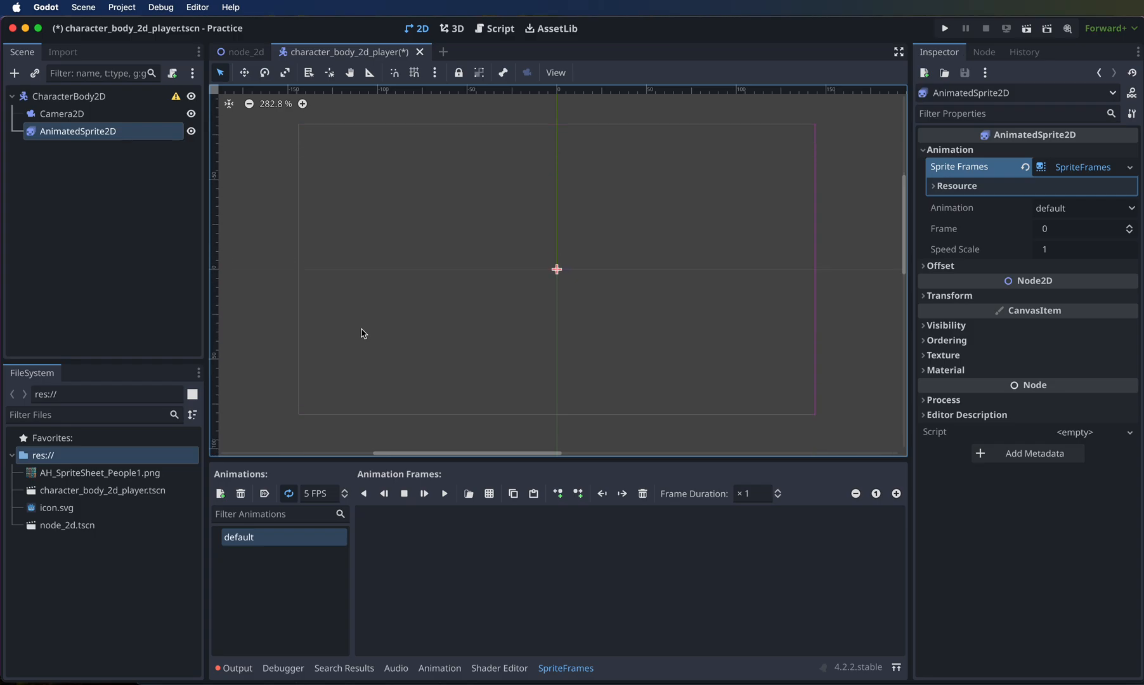
scroll(363, 334, "up", 1)
scroll(364, 334, "down", 1)
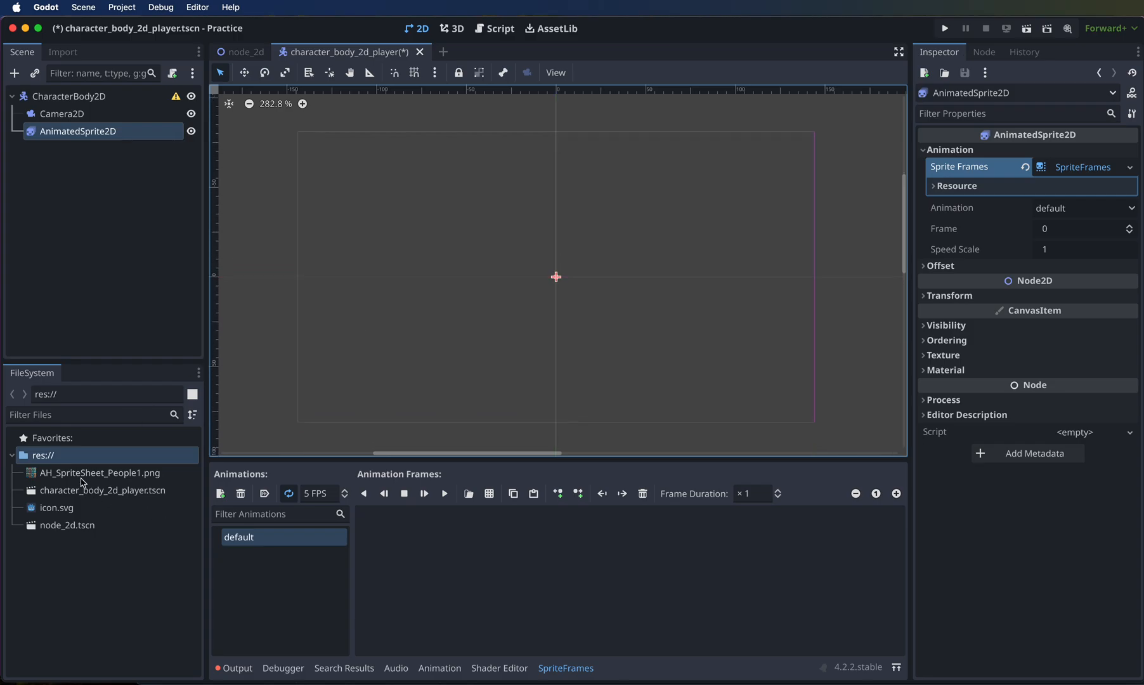
mouse_move(72, 481)
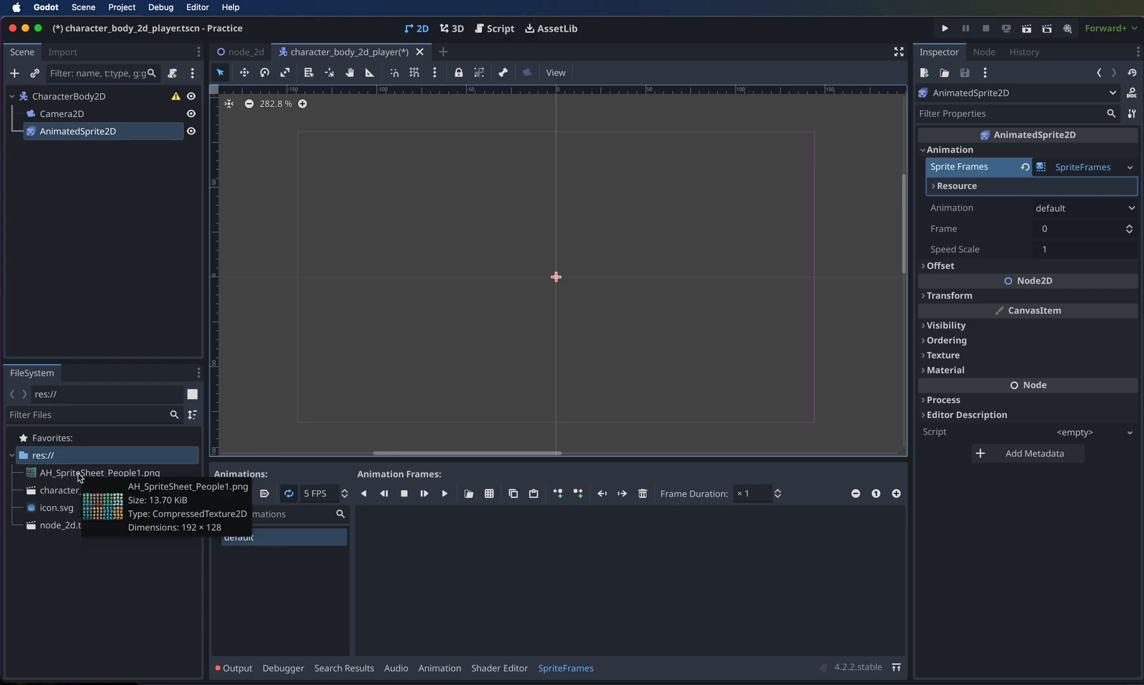
left_click(80, 475)
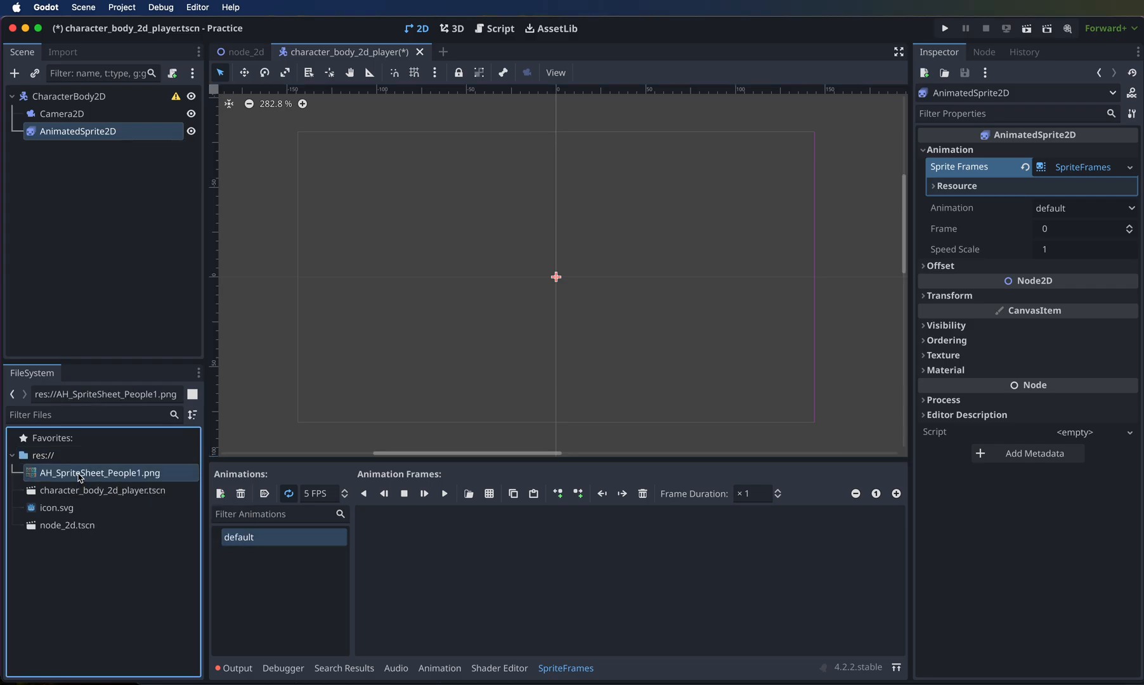
Step: Delete the default animation from the AnimatedSprite2D's SpriteFrames resource
left_click(260, 542)
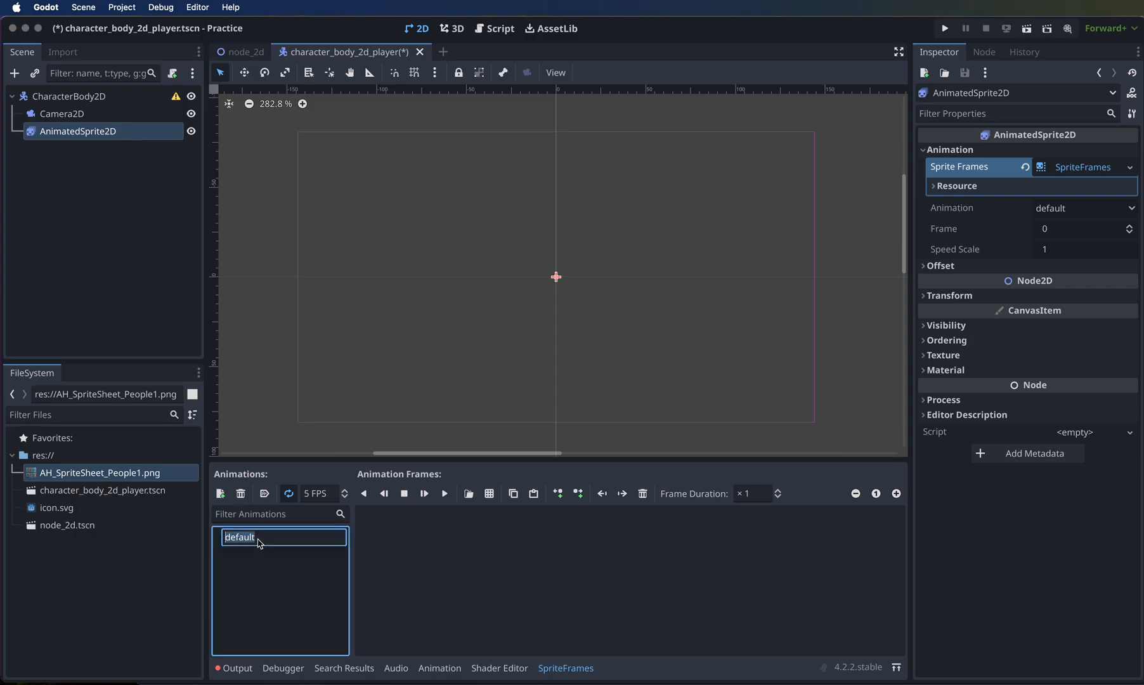
left_click(241, 495)
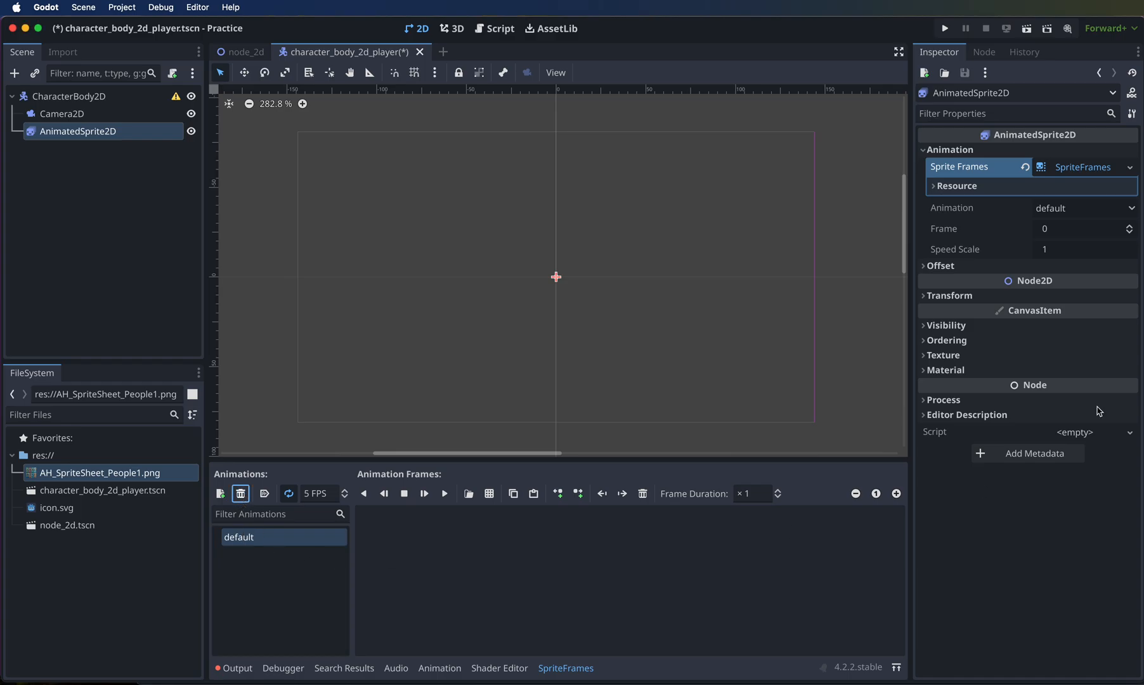
left_click_drag(644, 346, 531, 327)
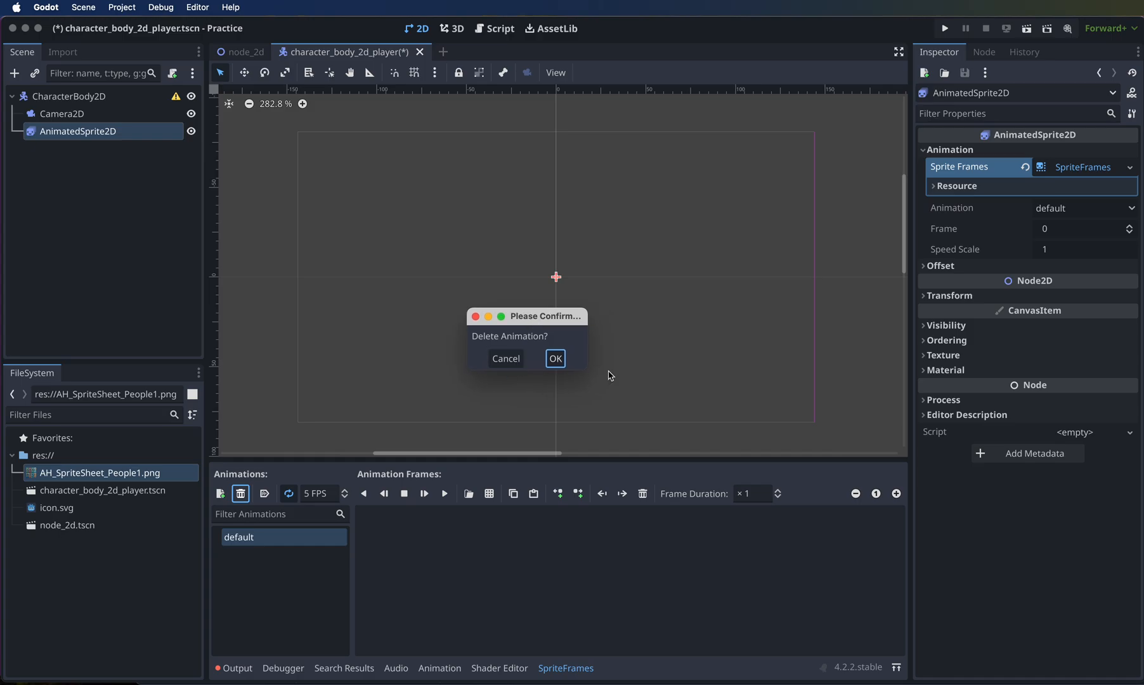
left_click(555, 359)
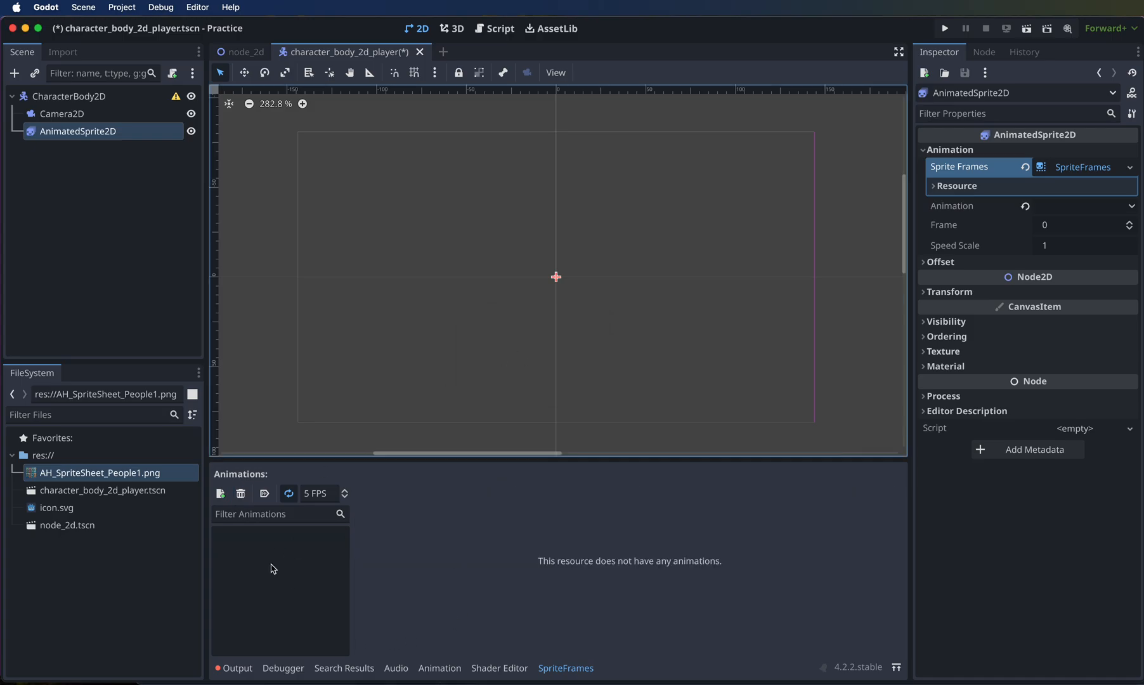
Step: Add four new empty animations to the SpriteFrames resource
left_click(220, 494)
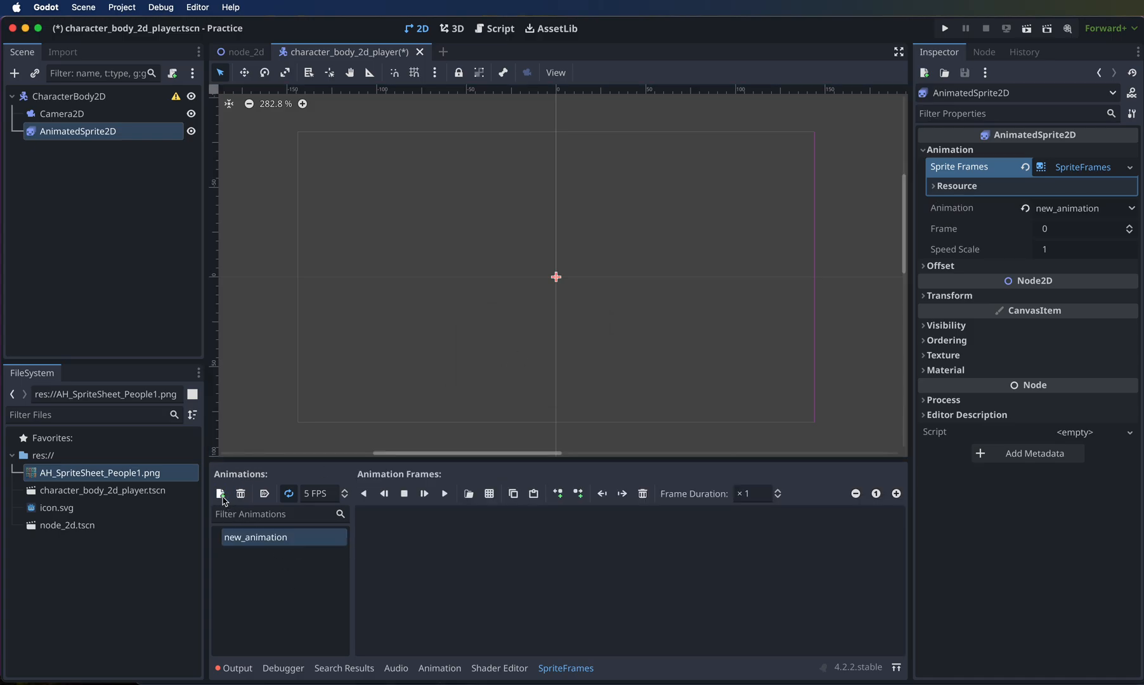
left_click(220, 494)
left_click(221, 494)
left_click(221, 494)
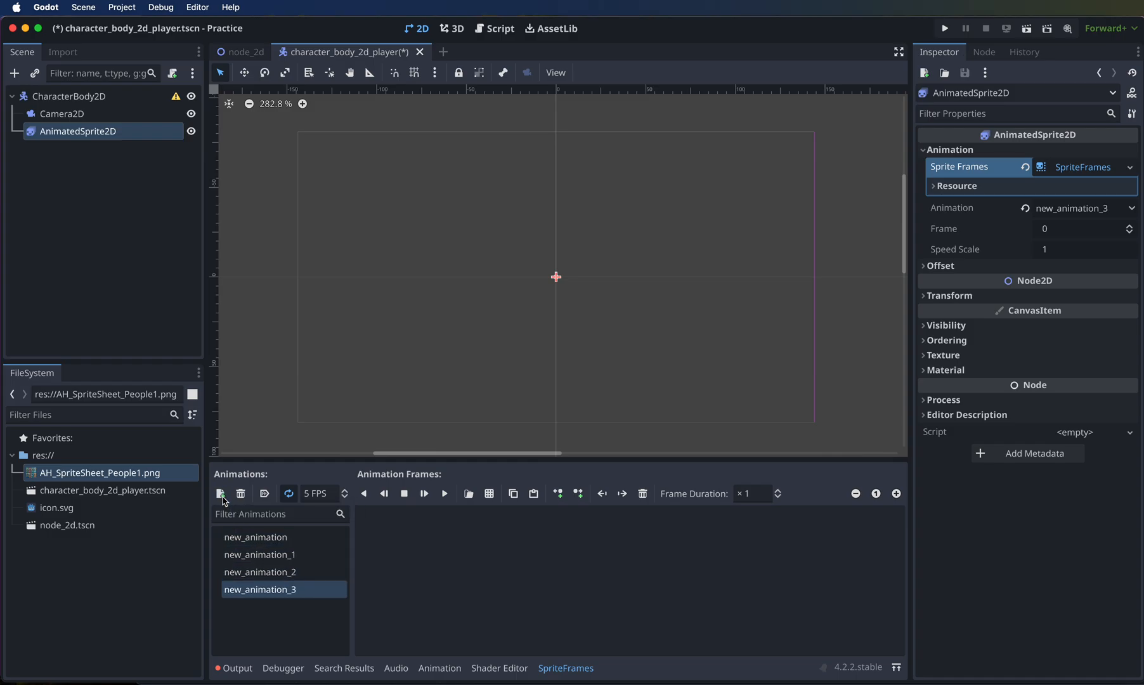
Step: Rename new_animation to "forward" and new_animation_1 to "backward"
left_click(265, 546)
left_click(268, 544)
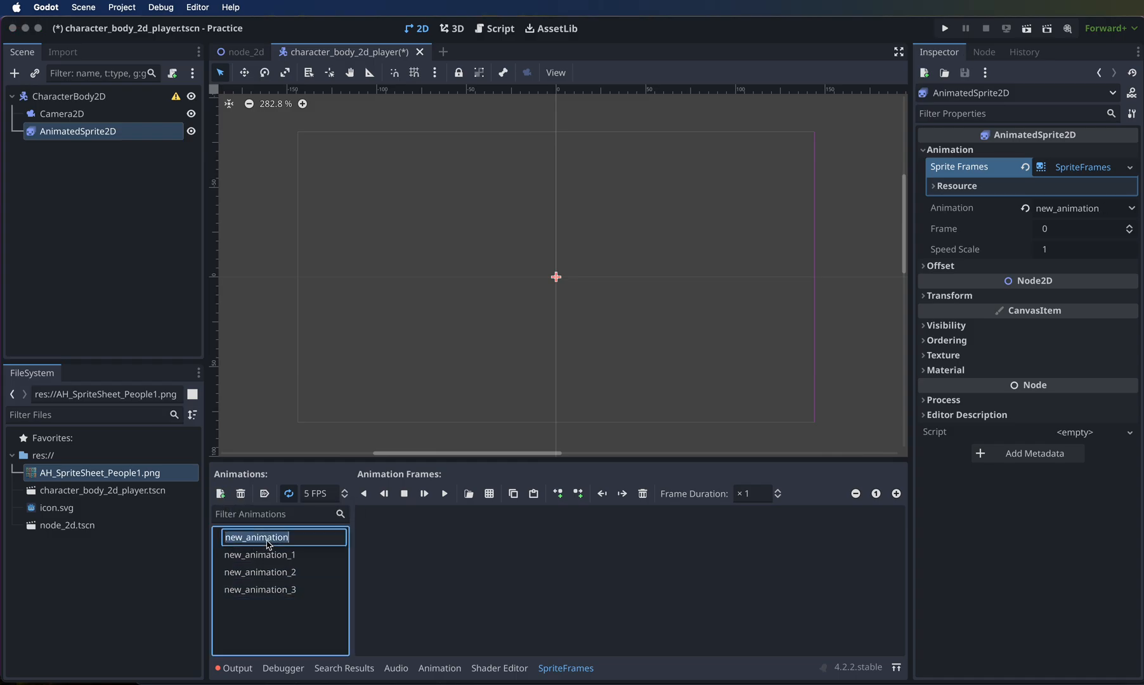
type("ba")
key("Return")
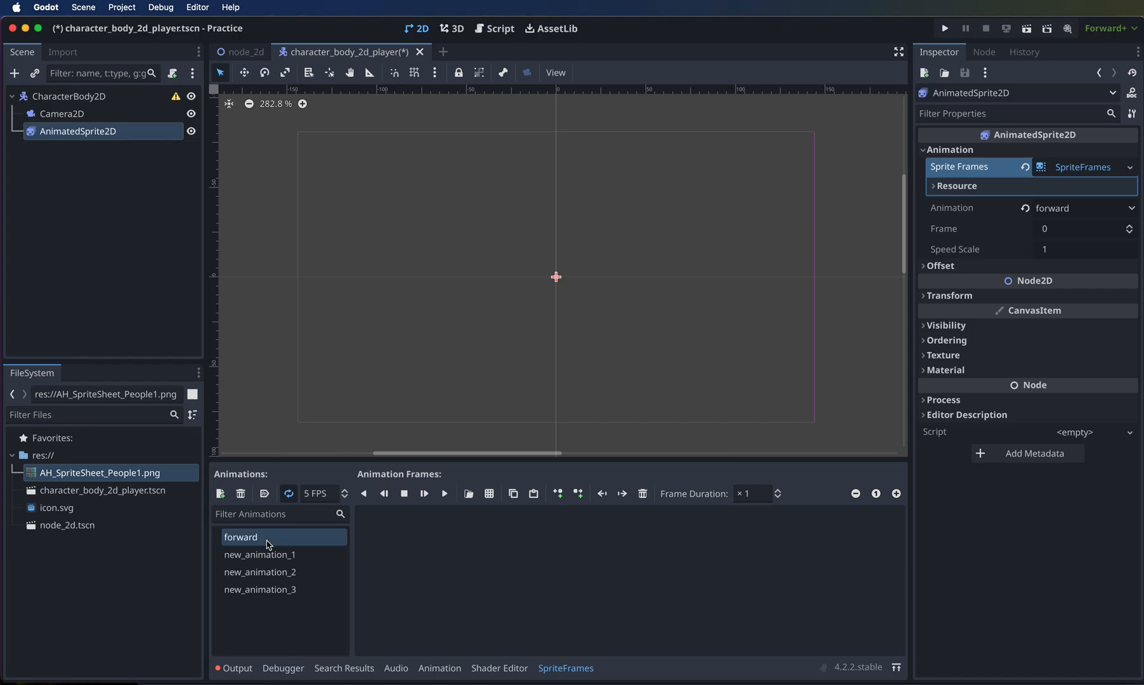
left_click(275, 556)
left_click(277, 558)
type("backw")
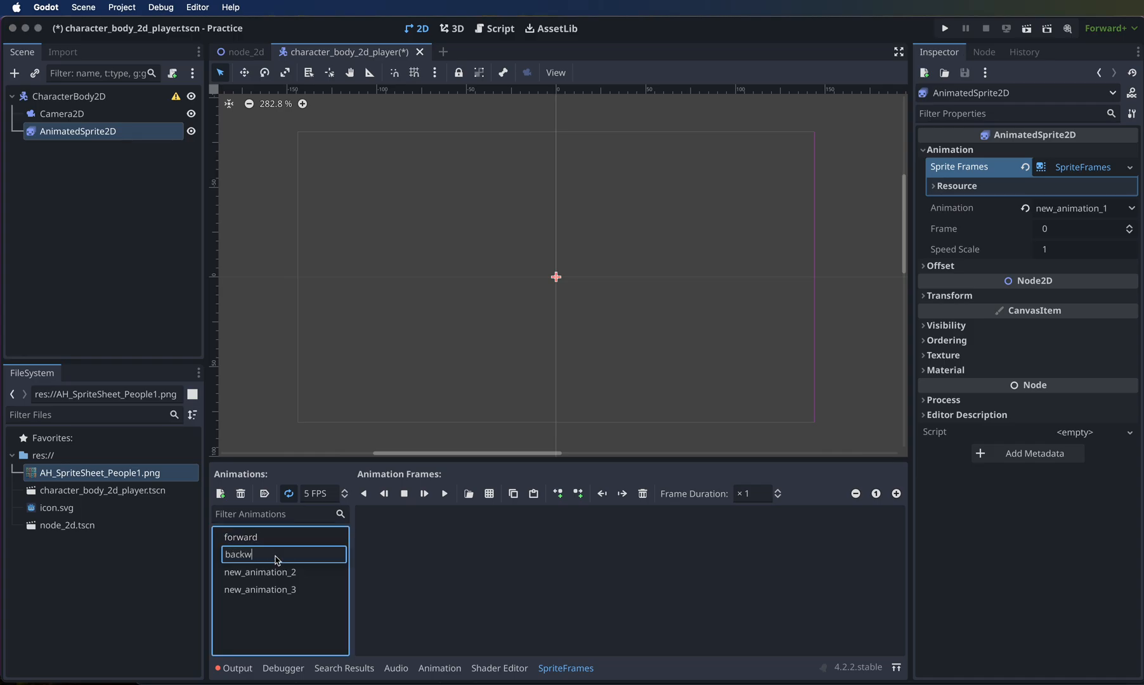
type("ard")
key("Return")
Step: Rename new_animation_2 to "left" and new_animation_3 to "right"
left_click(278, 573)
left_click(277, 573)
type("l")
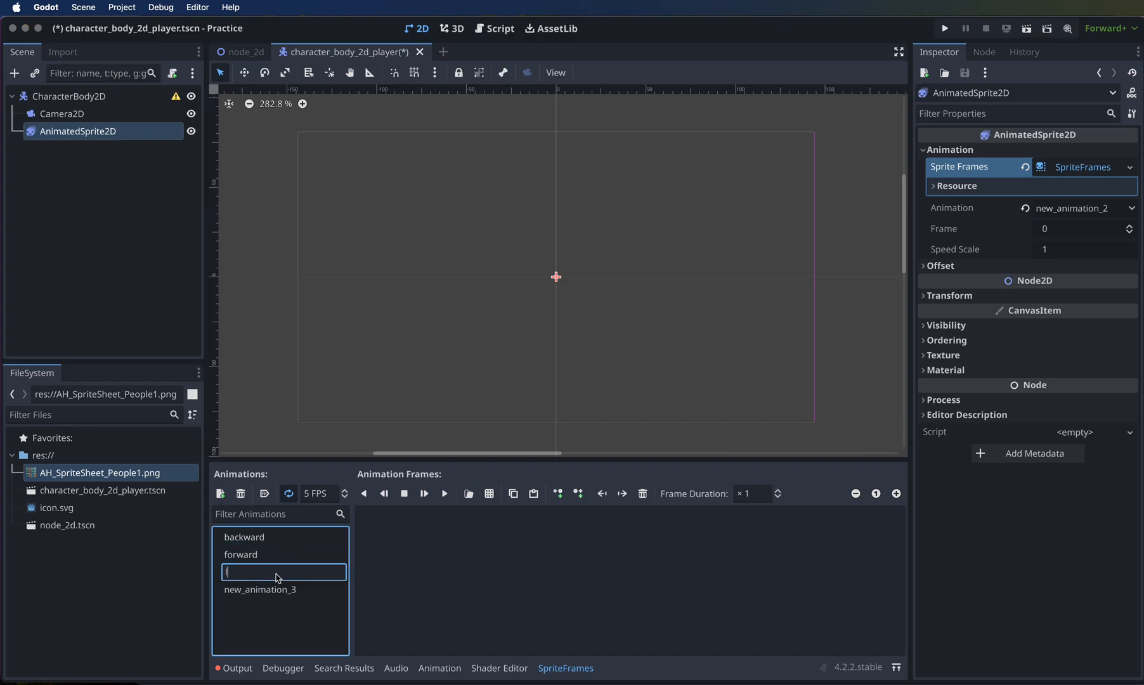
key("Return")
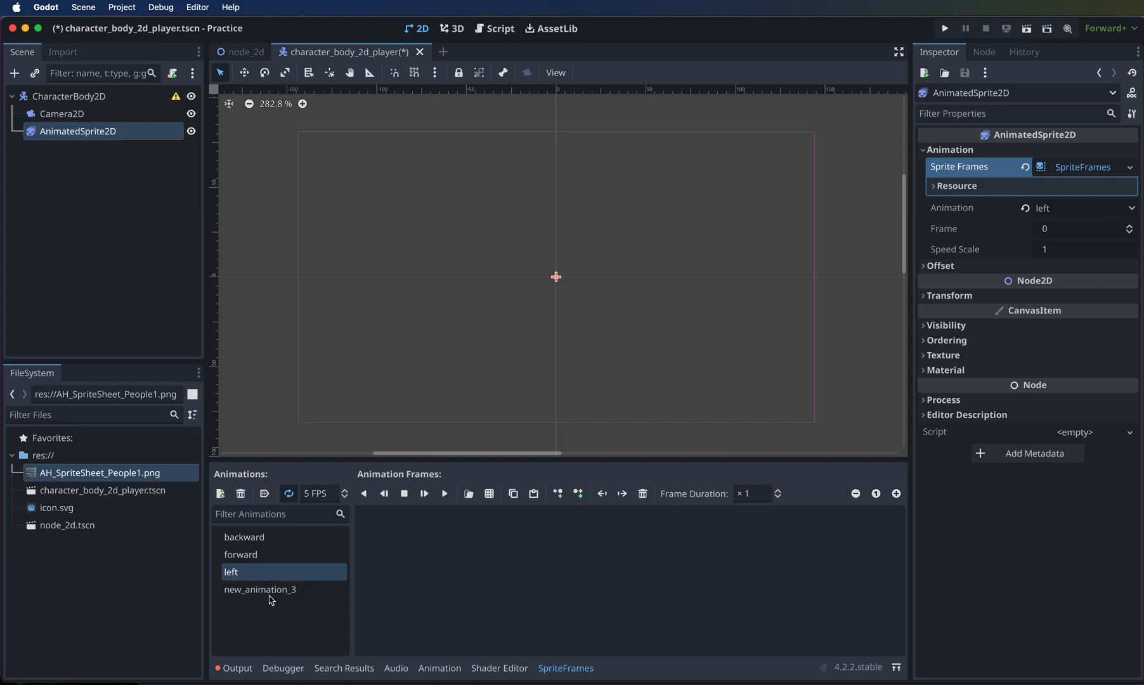
double_click(269, 591)
type("right")
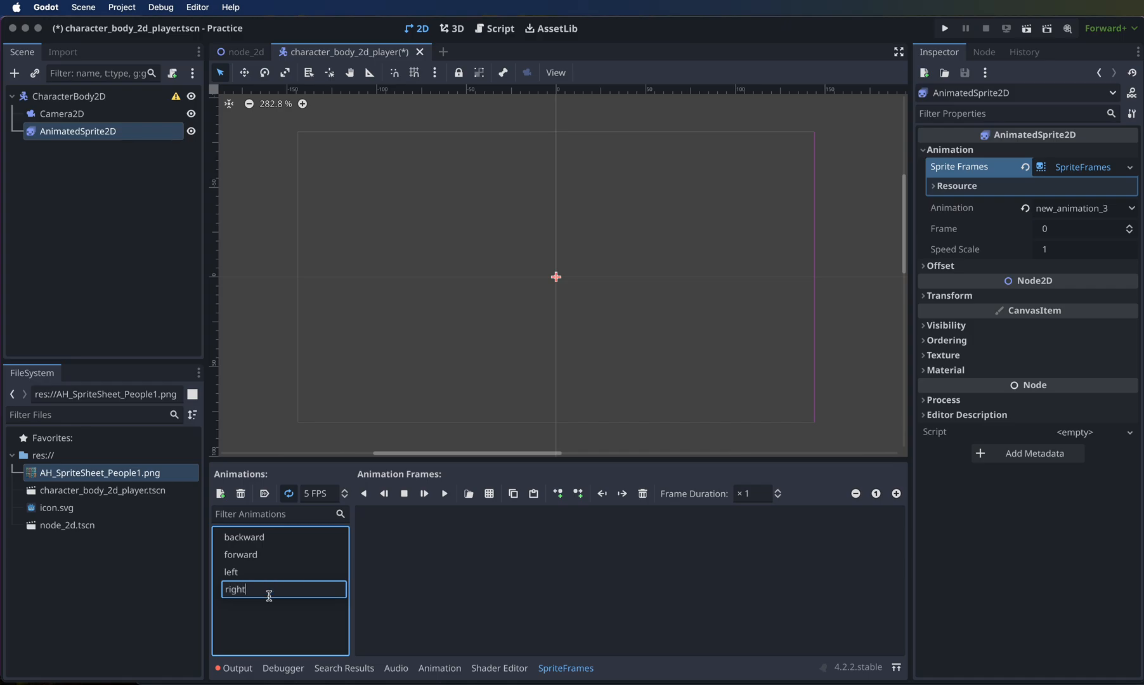
key("Return")
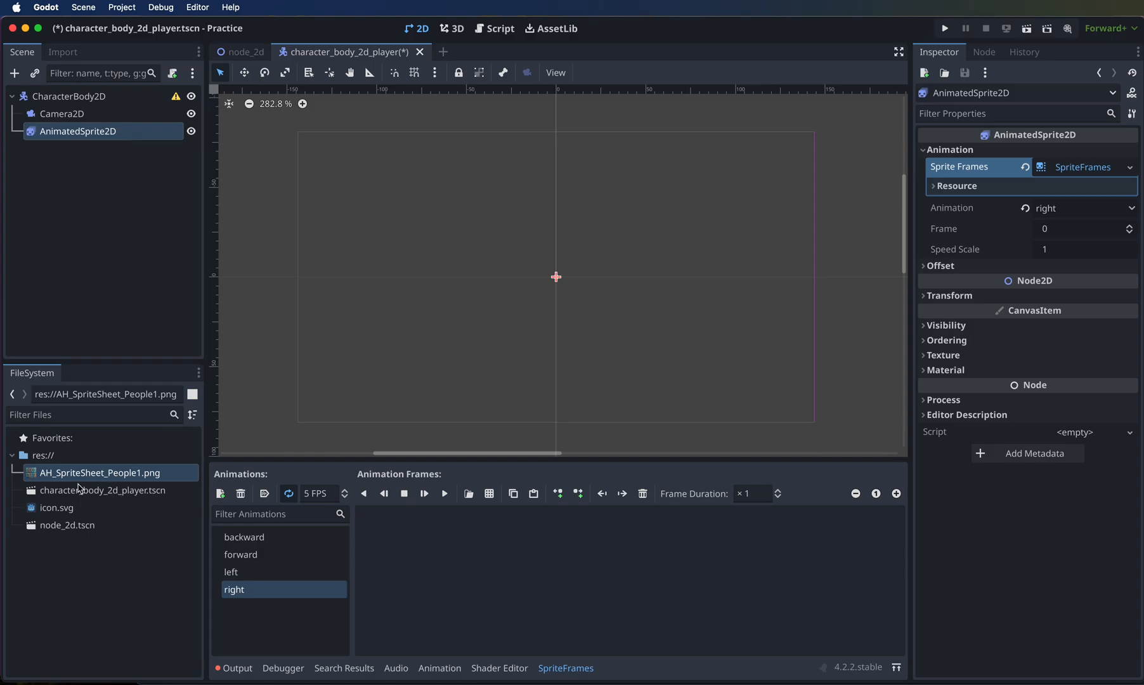
Step: Load AH_SpriteSheet_People1.png as the sprite sheet for picking frames of the right animation
left_click(490, 494)
left_click_drag(1132, 116, 600, 121)
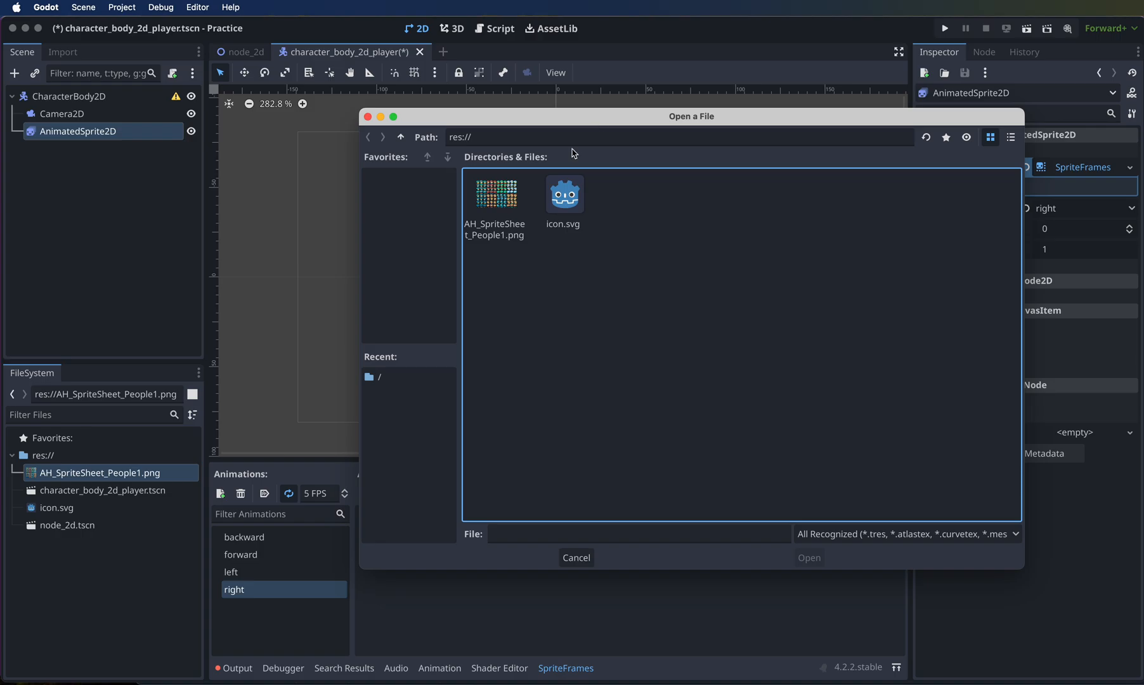
left_click(501, 209)
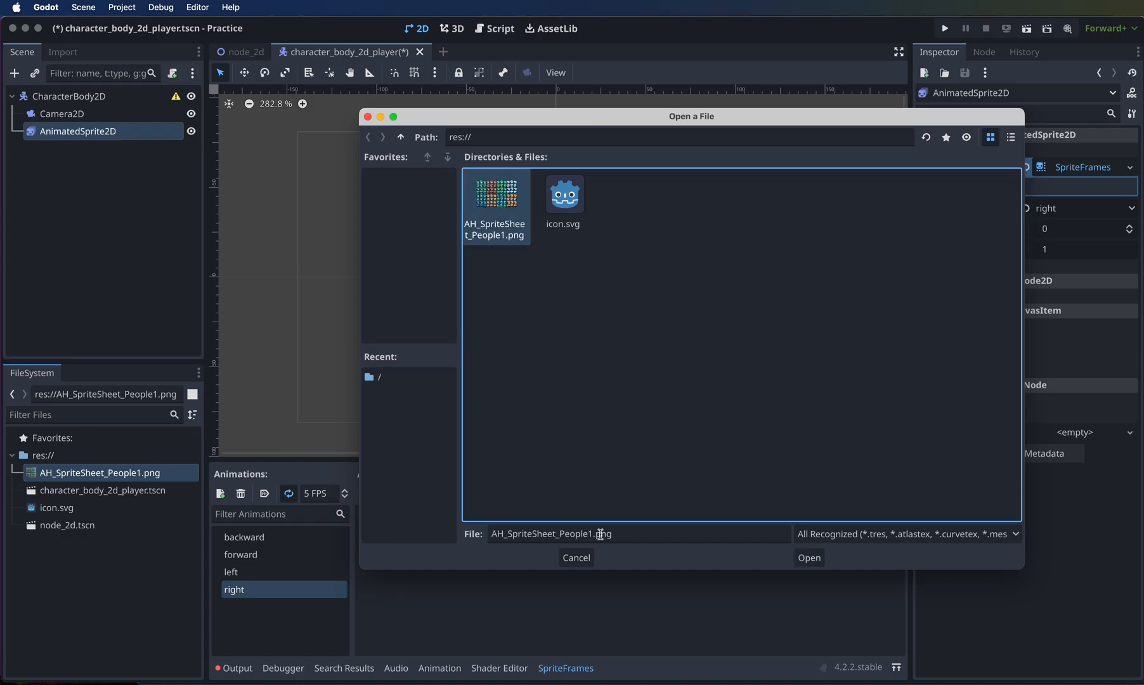
left_click(810, 558)
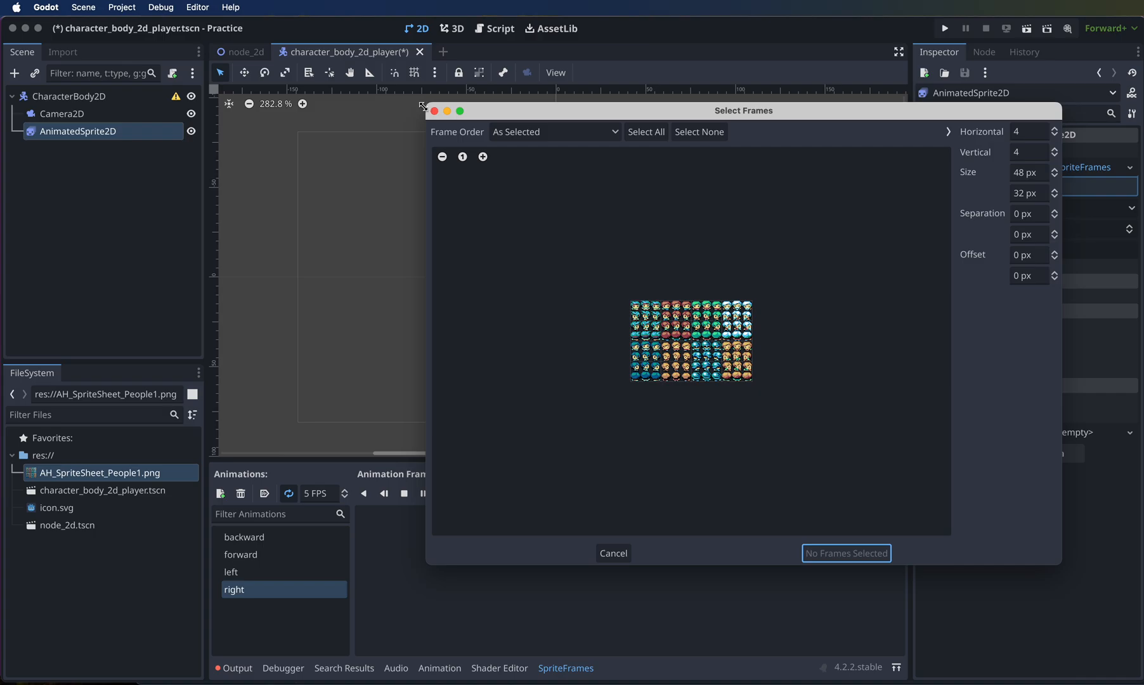
Step: Slice the sprite sheet for the right animation into 12 horizontal and 8 vertical frames
left_click_drag(426, 102, 110, 69)
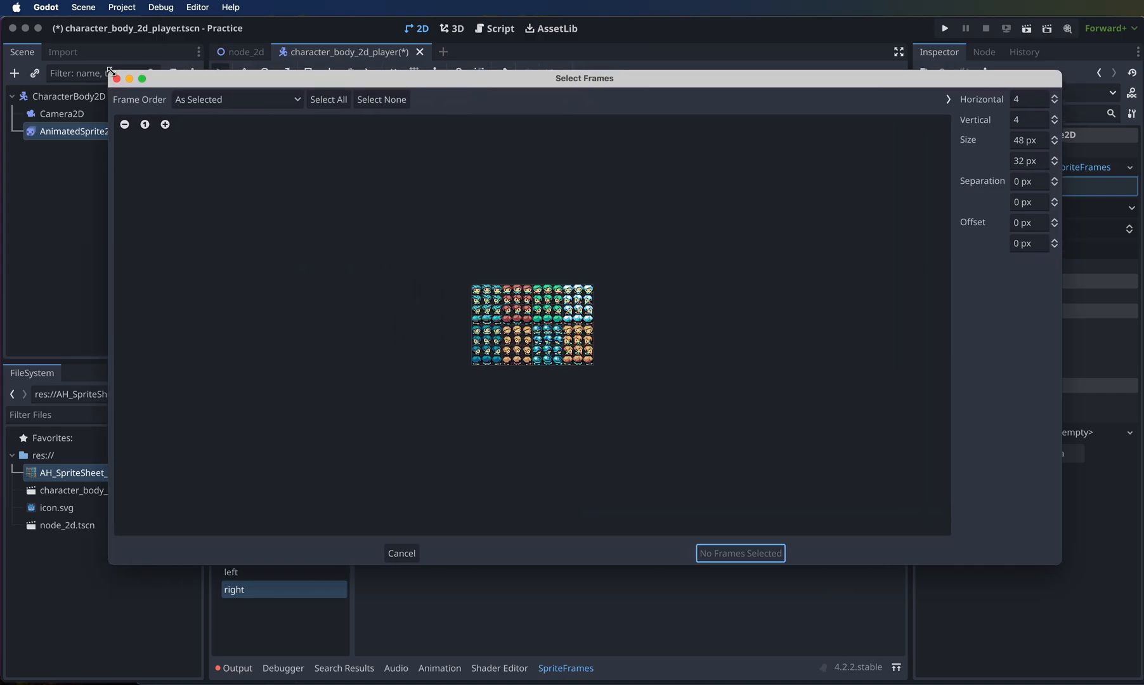
left_click(166, 125)
left_click(166, 125)
left_click(166, 125)
left_click(166, 125)
left_click(165, 125)
left_click(165, 125)
left_click(165, 125)
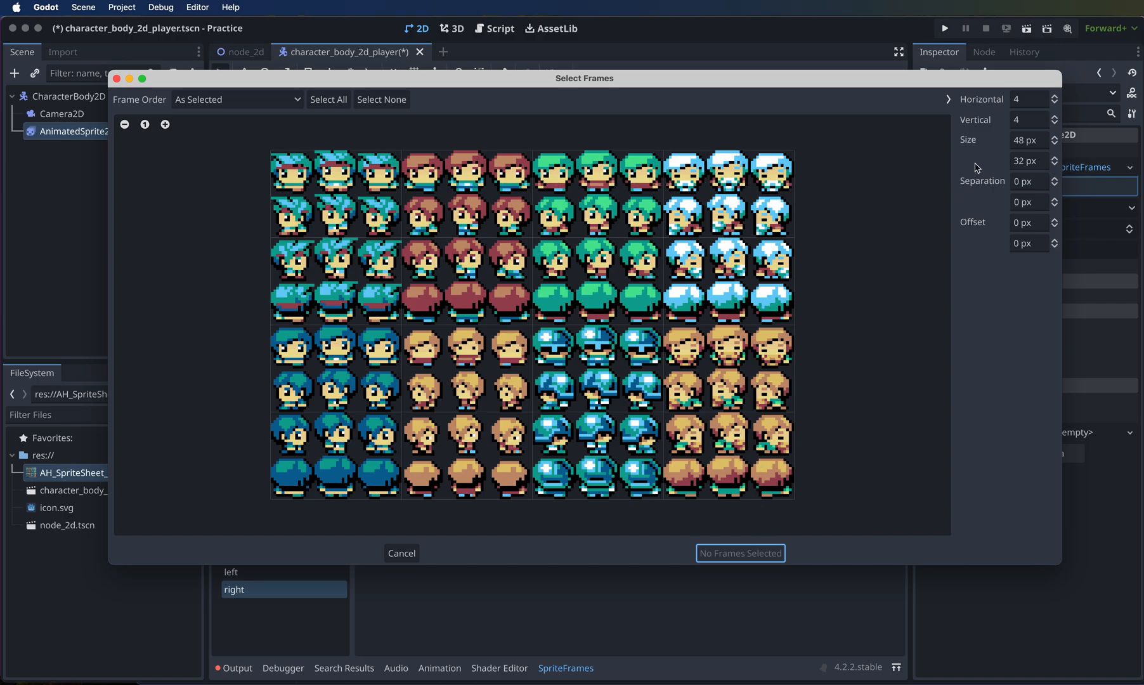
left_click(1029, 99)
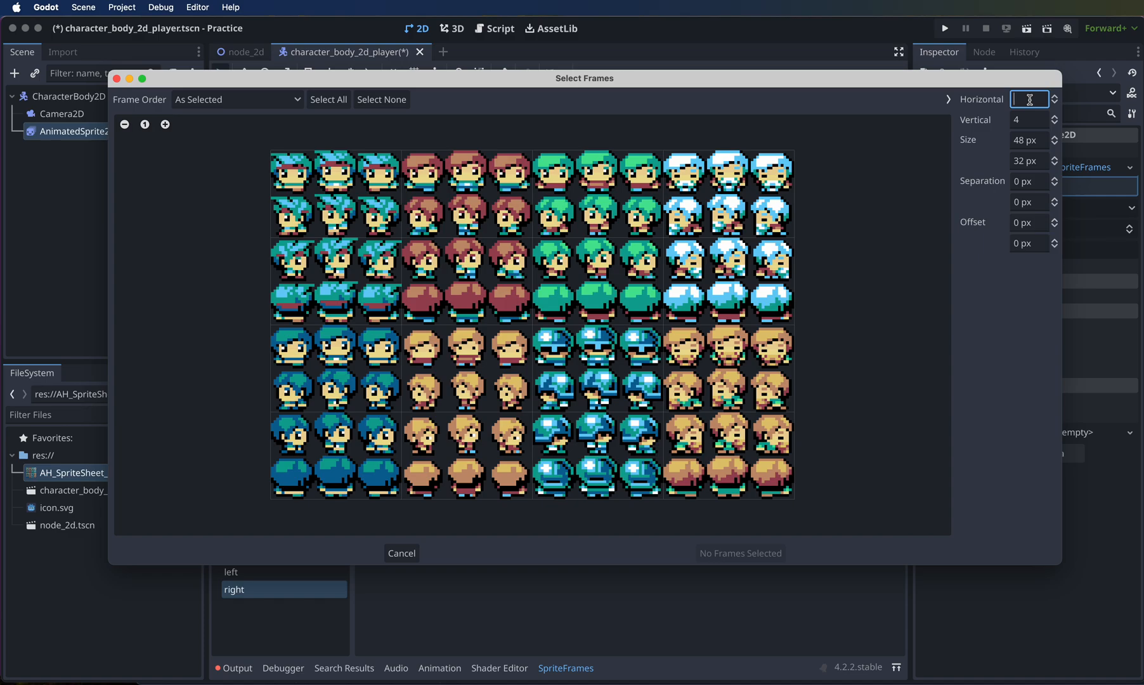
left_click(1028, 120)
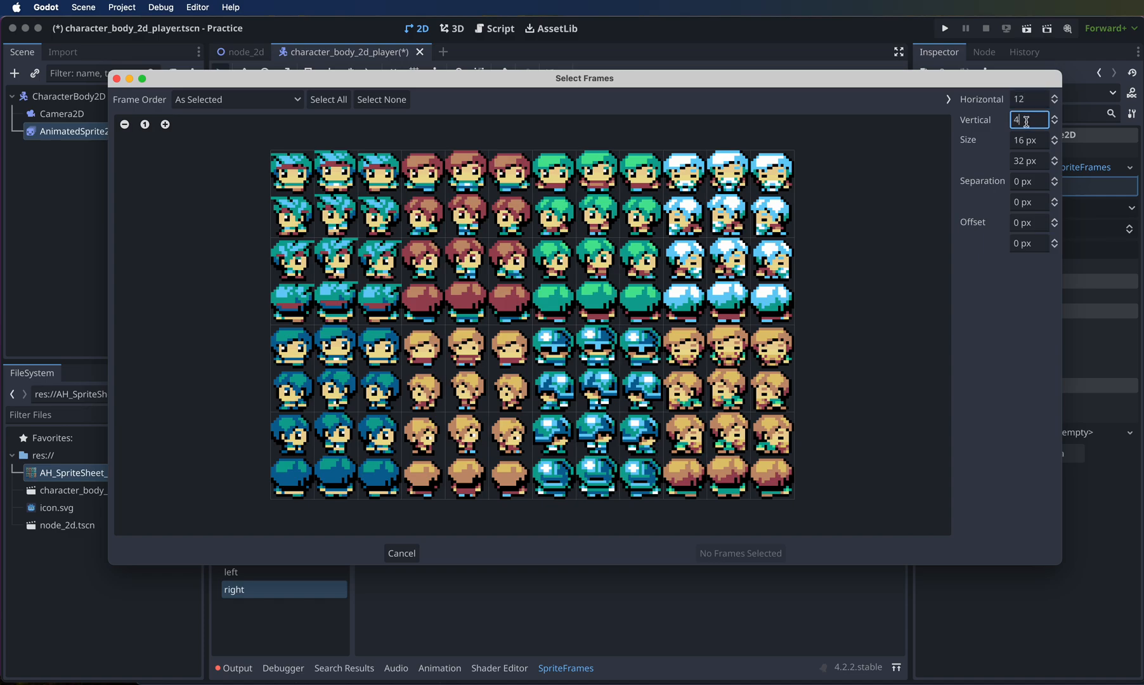
left_click(1035, 100)
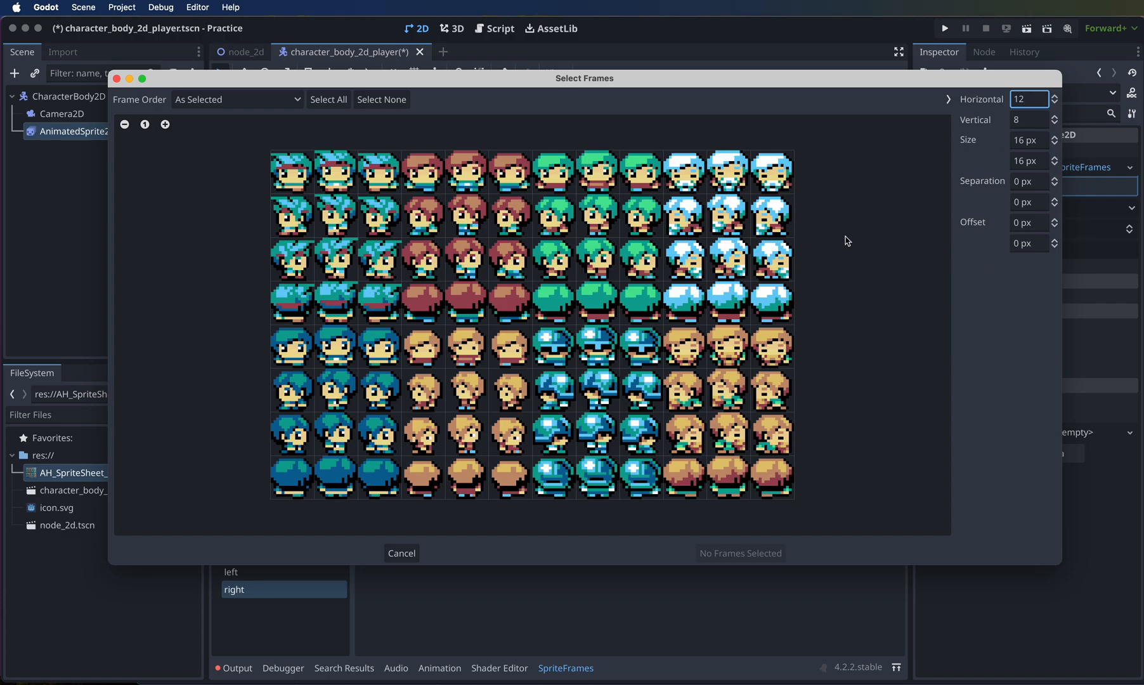
left_click_drag(550, 175, 638, 180)
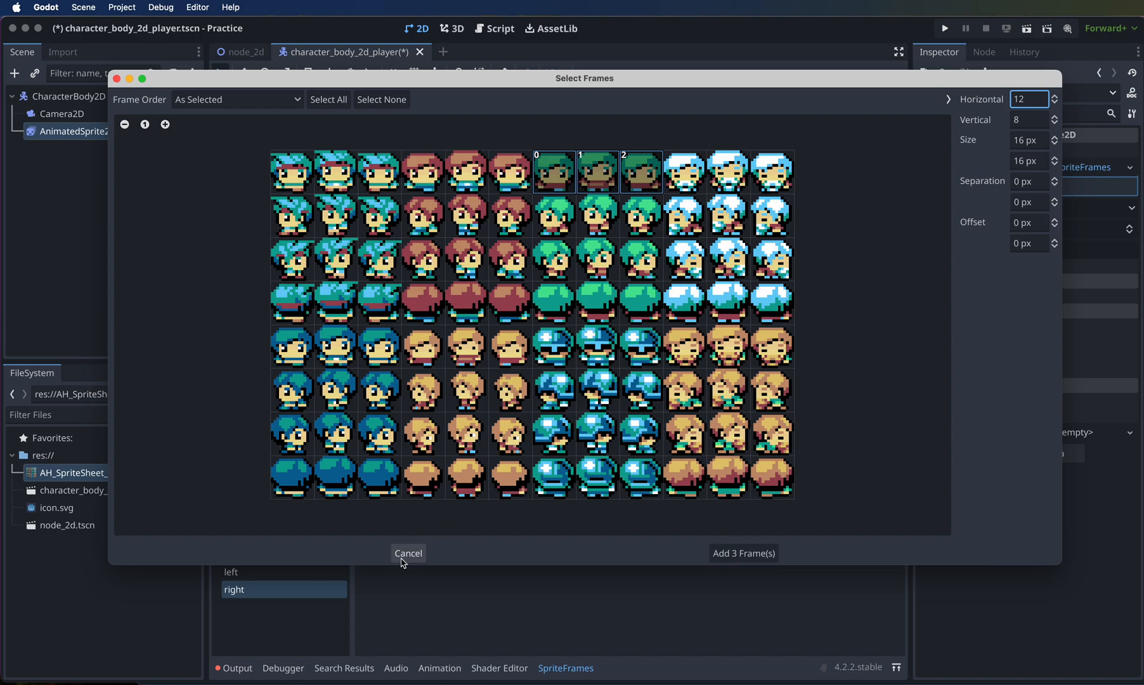
left_click(565, 172)
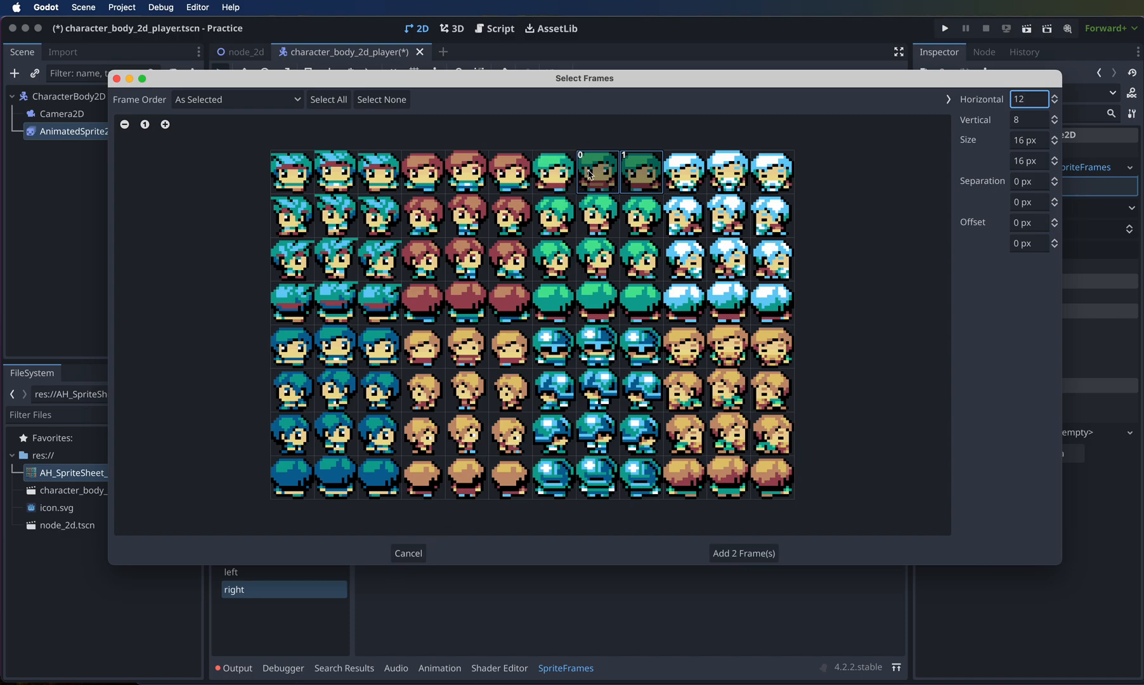
left_click(589, 174)
left_click(631, 173)
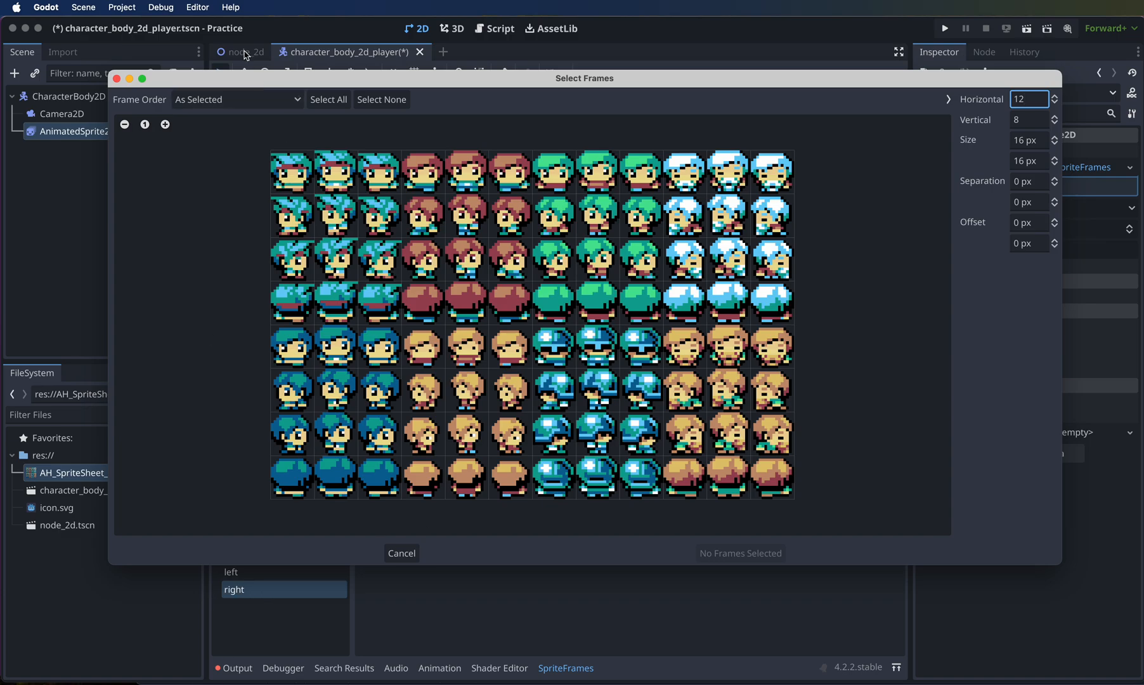
Step: Add the green-haired character's three right-facing frames from the third row to the right animation and preview its playback
left_click_drag(273, 85, 317, 68)
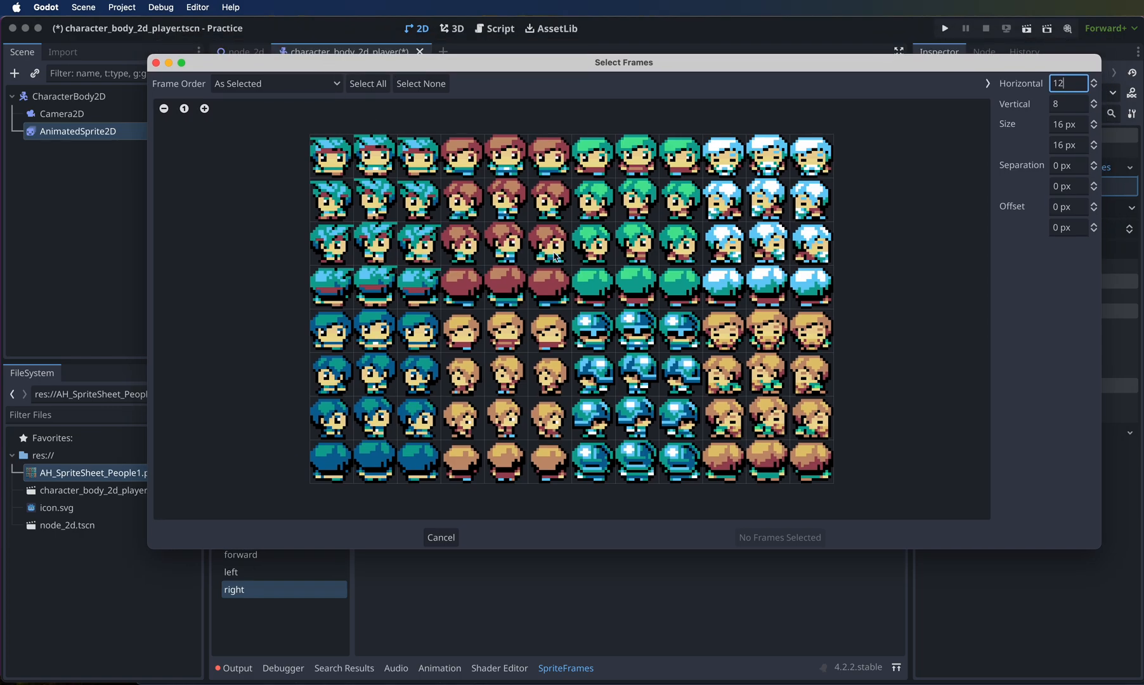
left_click(590, 244)
left_click(637, 245)
left_click(679, 247)
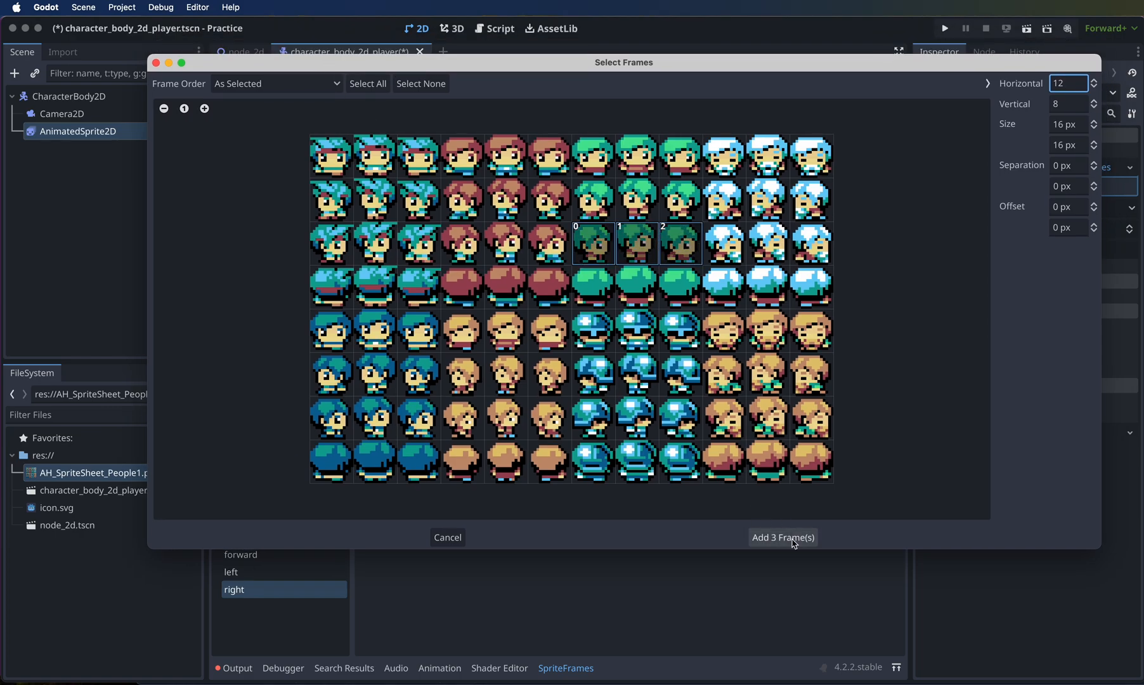
left_click(784, 537)
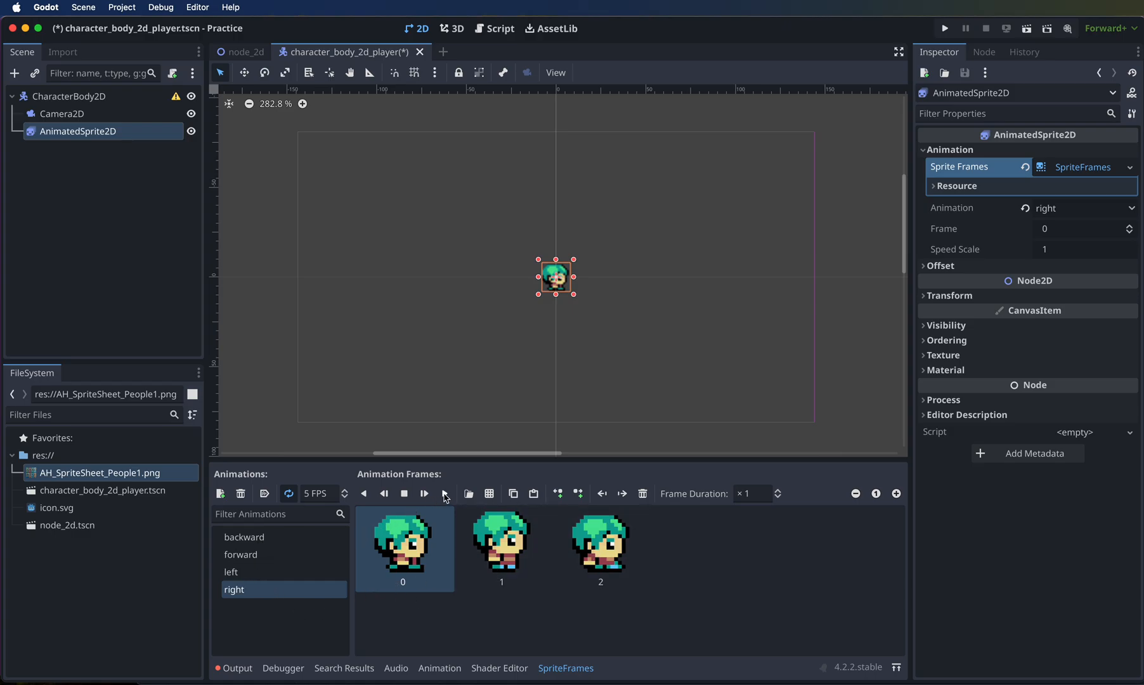
left_click(445, 494)
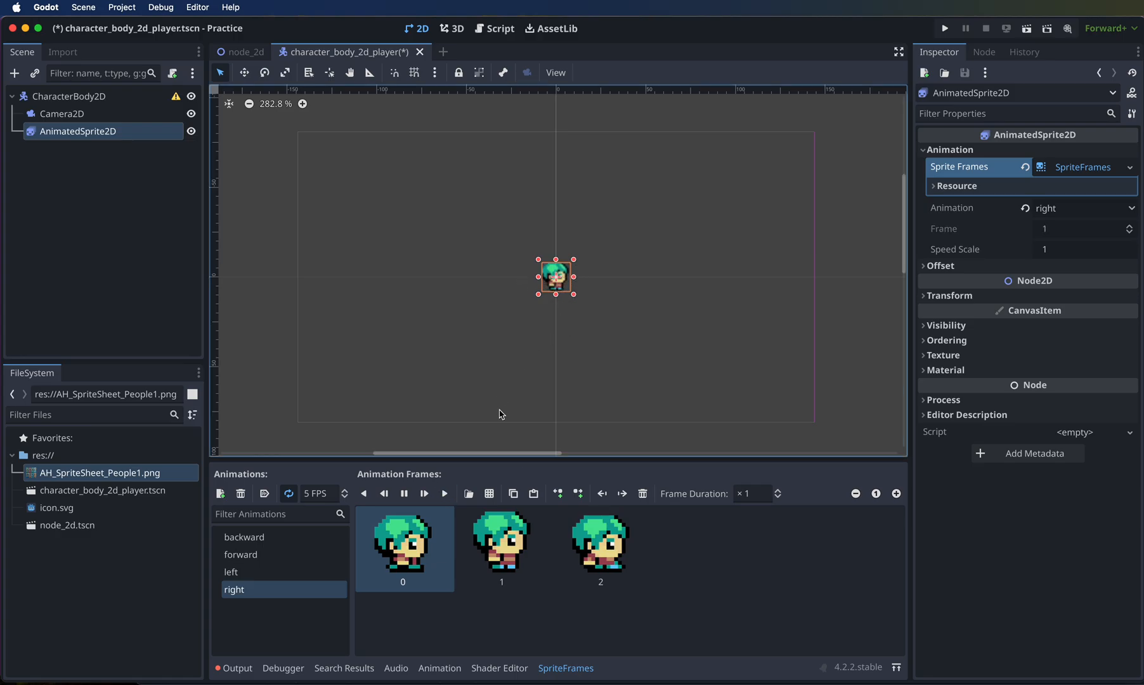
left_click(404, 494)
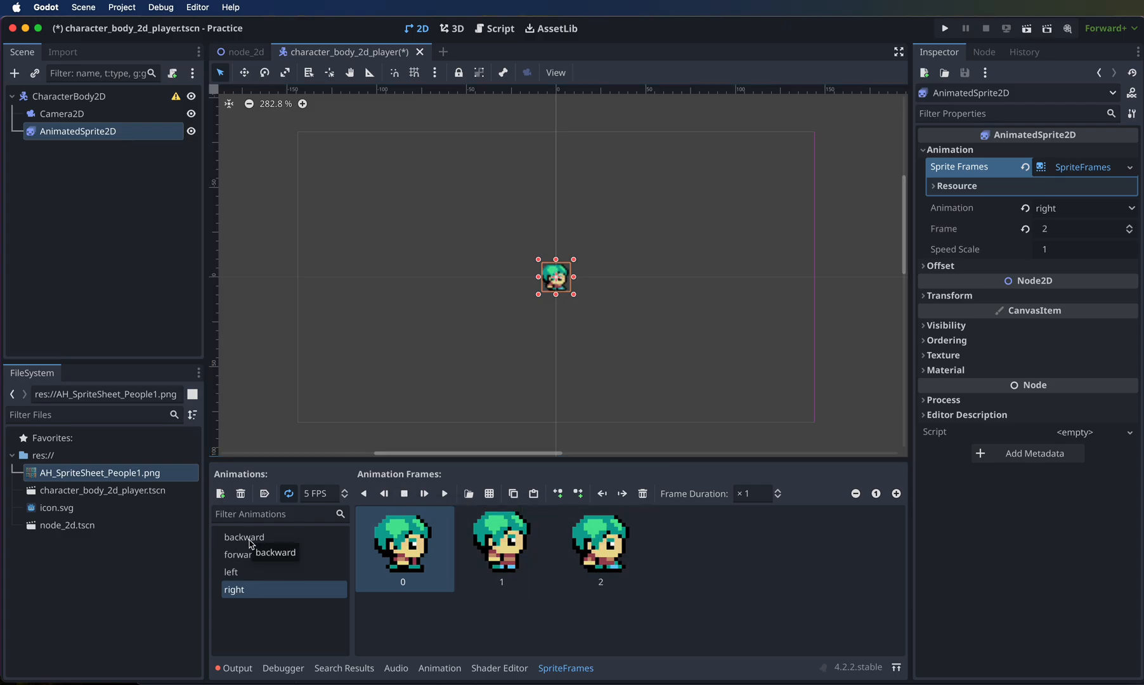
Step: Load AH_SpriteSheet_People1.png as the sprite sheet for picking frames of the backward animation
left_click(251, 540)
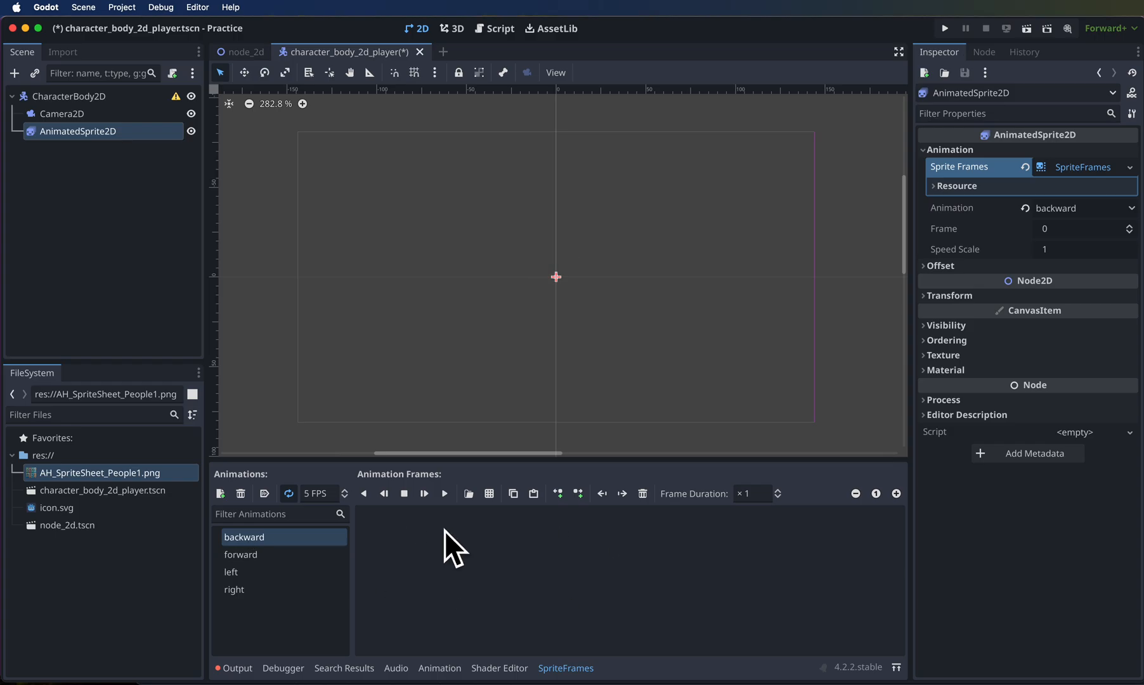
left_click(489, 494)
left_click_drag(1091, 114, 380, 104)
left_click(310, 163)
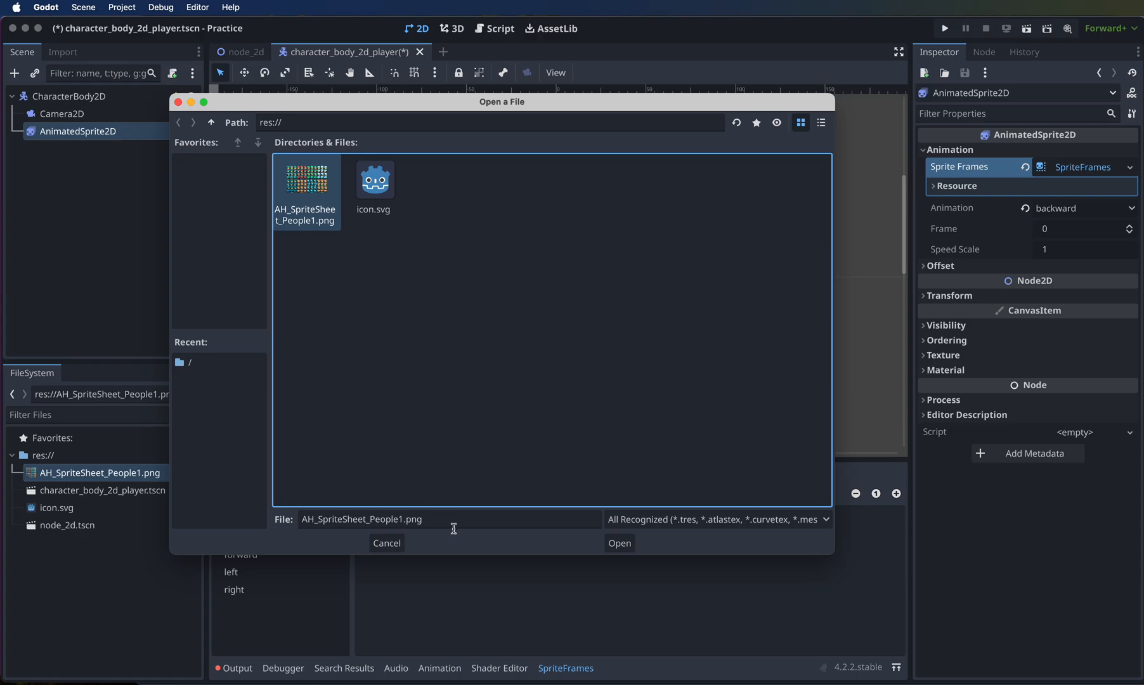
left_click(619, 543)
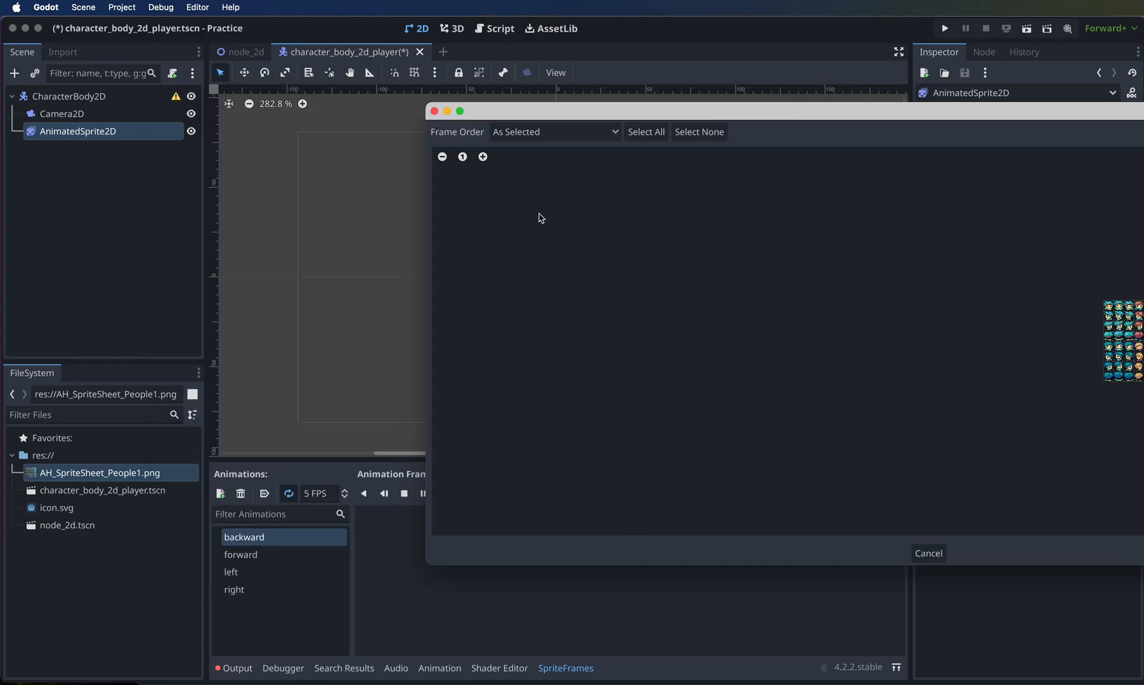
Step: Slice the sprite sheet for the backward animation into 12 horizontal and 8 vertical frames
left_click(484, 157)
left_click(484, 157)
left_click(483, 156)
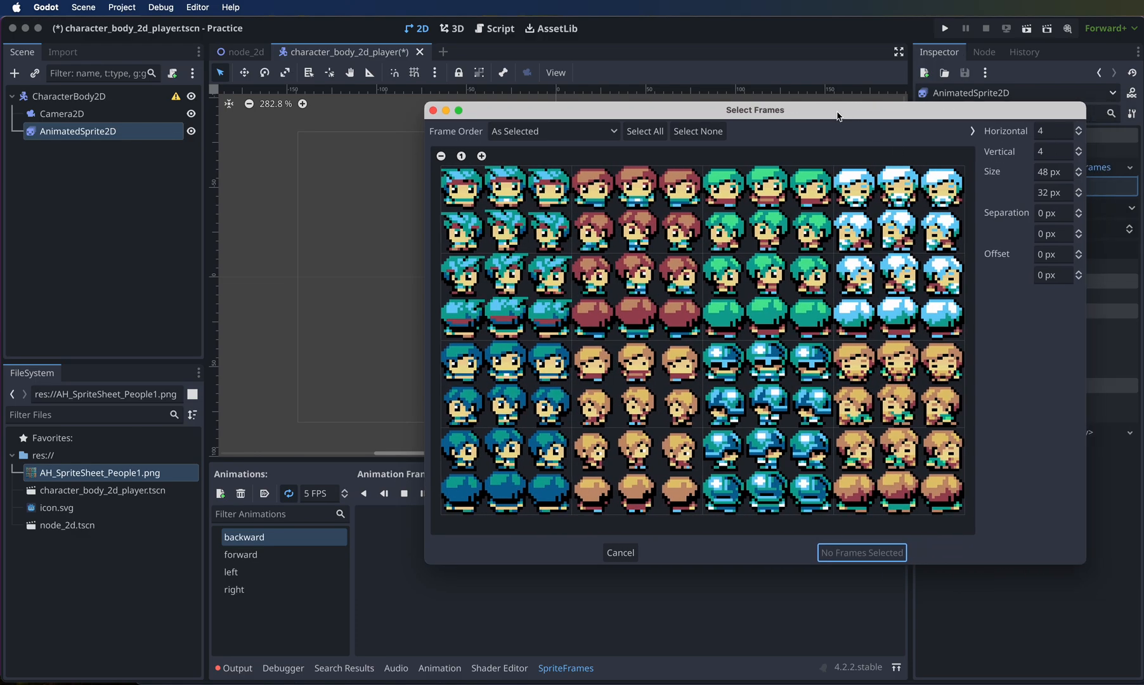
left_click_drag(843, 117, 674, 94)
left_click_drag(980, 323, 1068, 325)
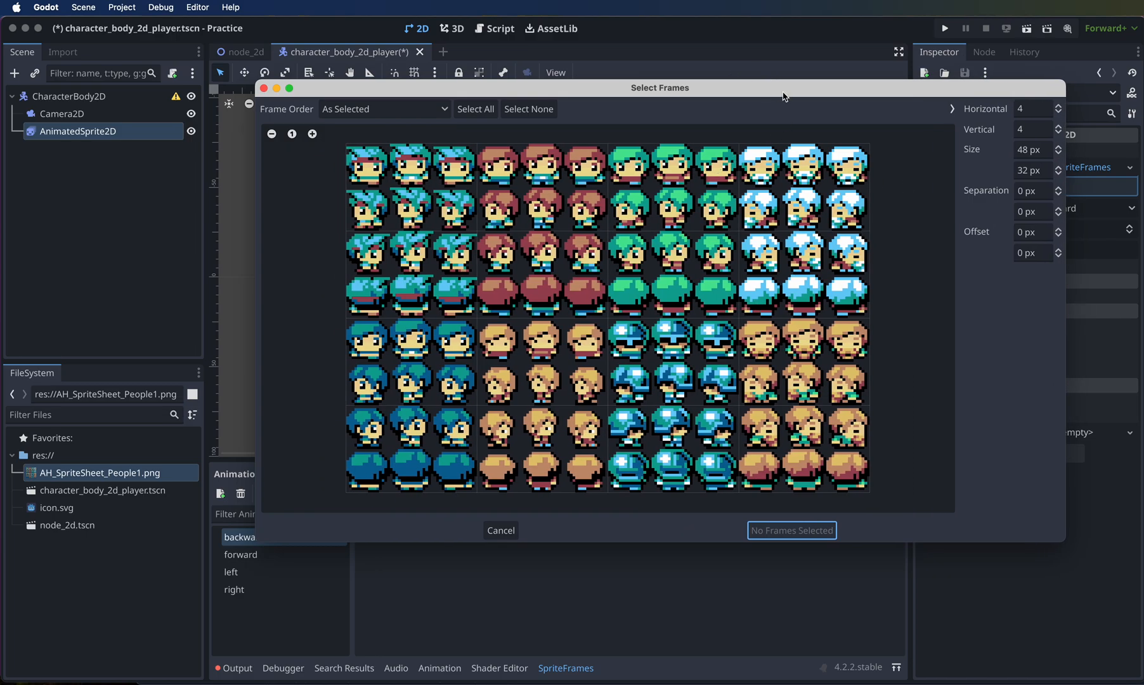
left_click(1035, 109)
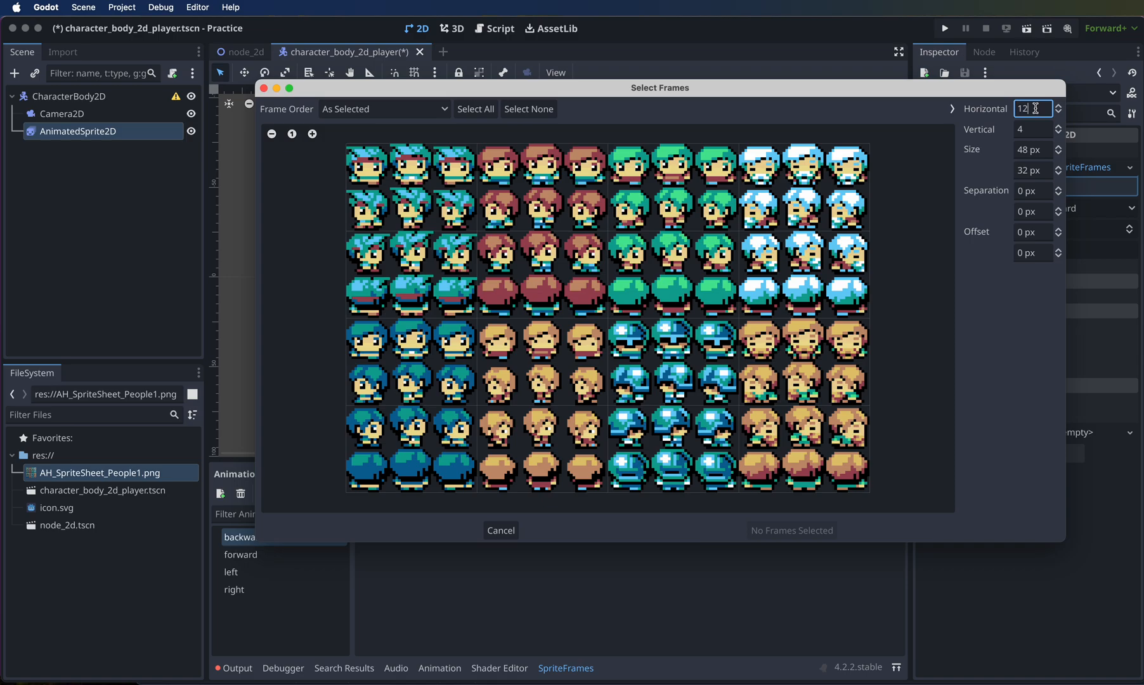
left_click(1029, 130)
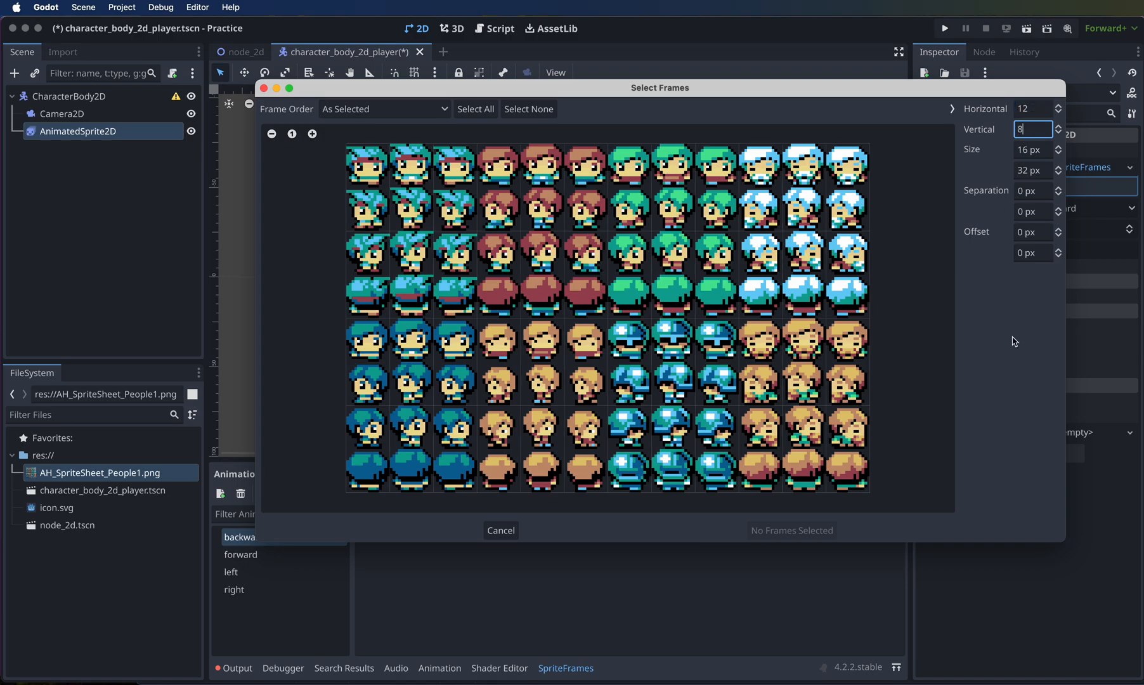
left_click(1035, 109)
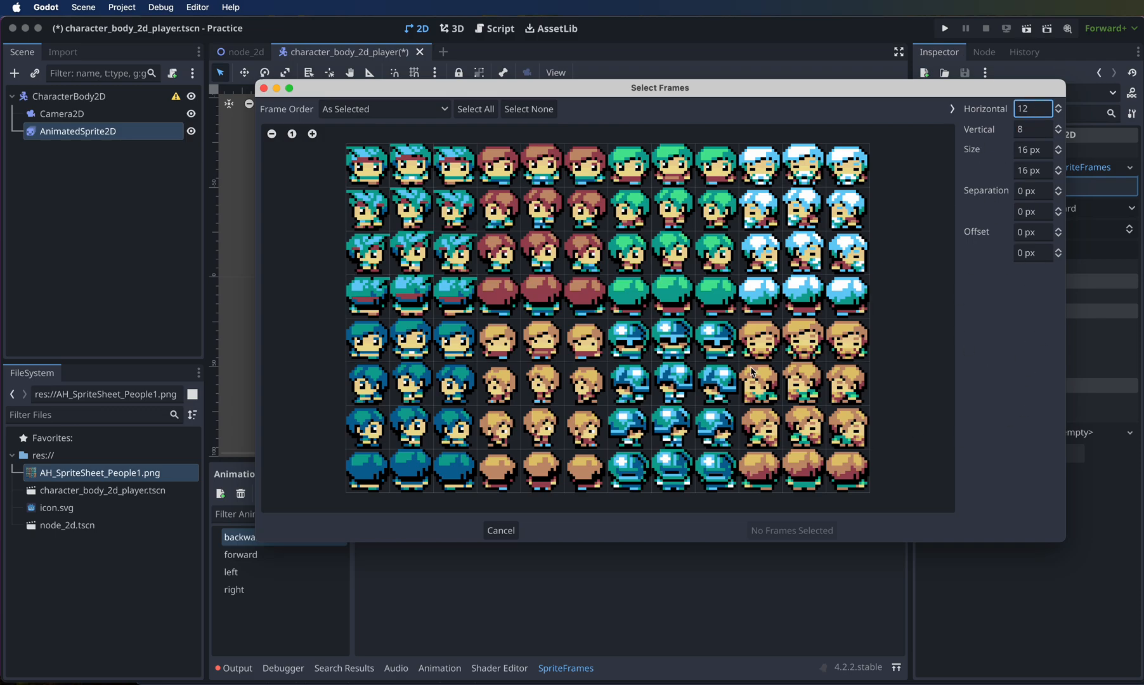
Step: Add the green-haired character's three back-view frames from the fourth row to the backward animation
mouse_move(493, 93)
left_mouse_down()
mouse_move(604, 98)
mouse_move(488, 96)
left_mouse_up()
left_click(625, 309)
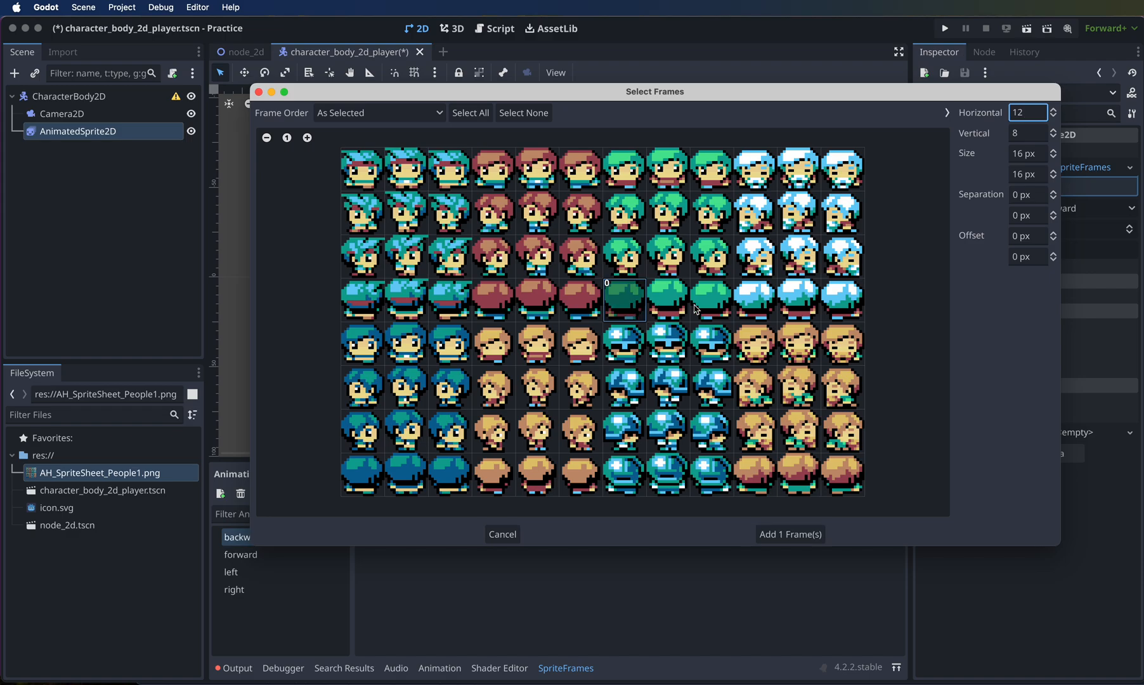
left_click(669, 306)
left_click(700, 309)
left_click(792, 534)
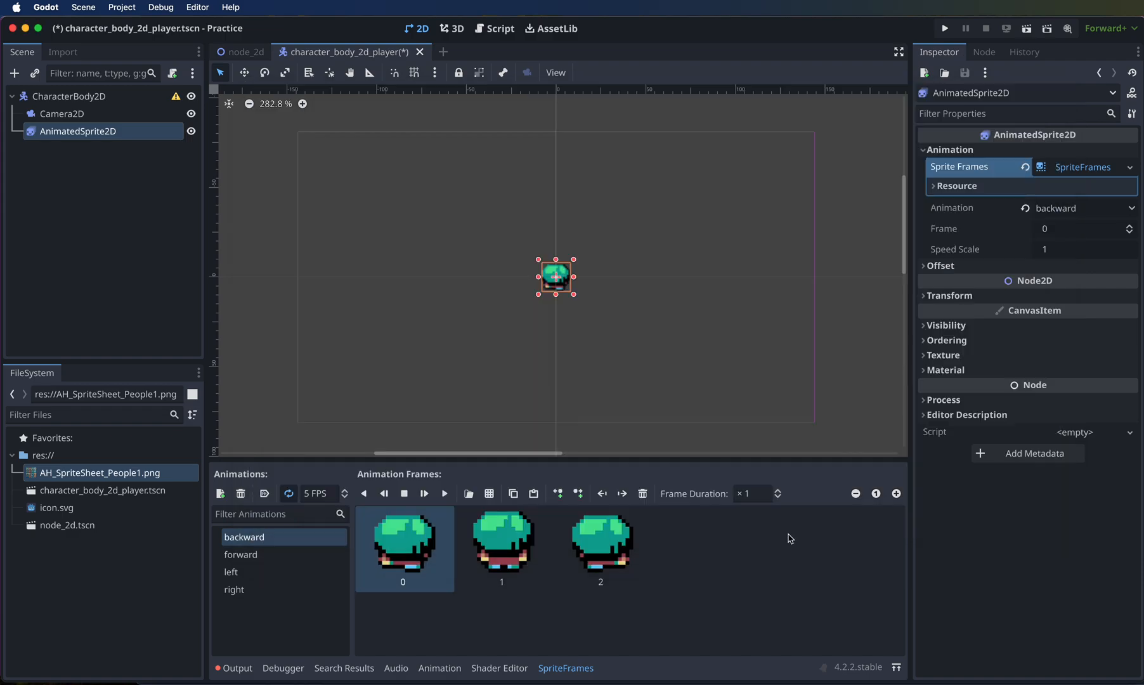
Step: Load AH_SpriteSheet_People1.png as the sprite sheet for picking frames of the forward animation
left_click(254, 555)
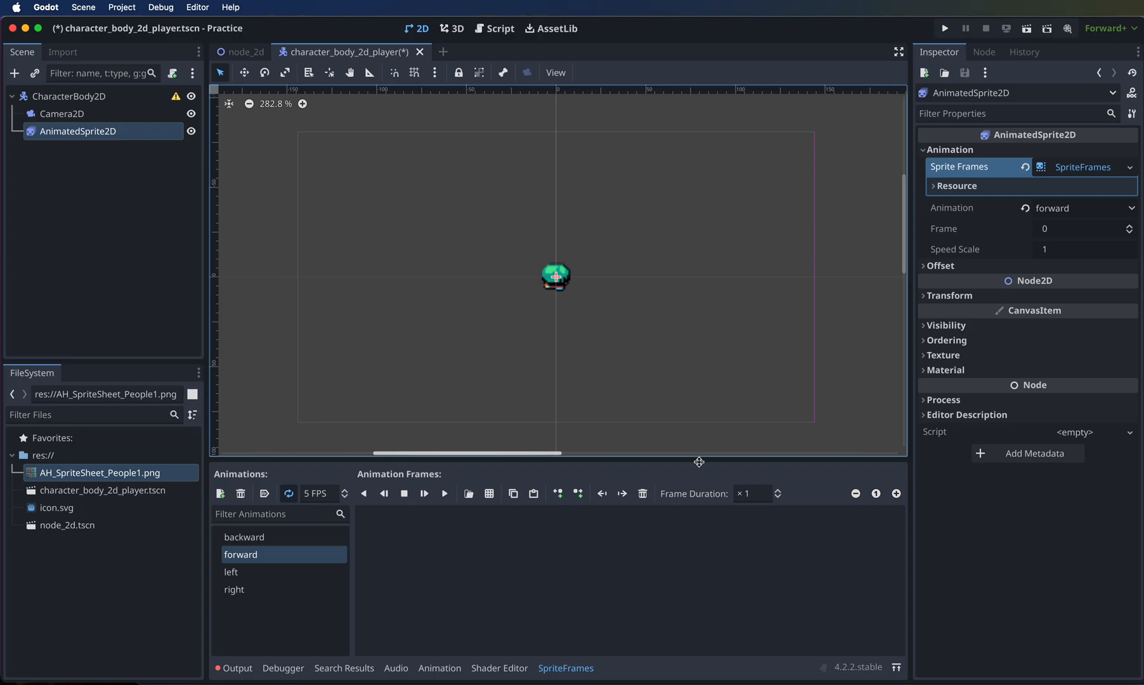
left_click(489, 493)
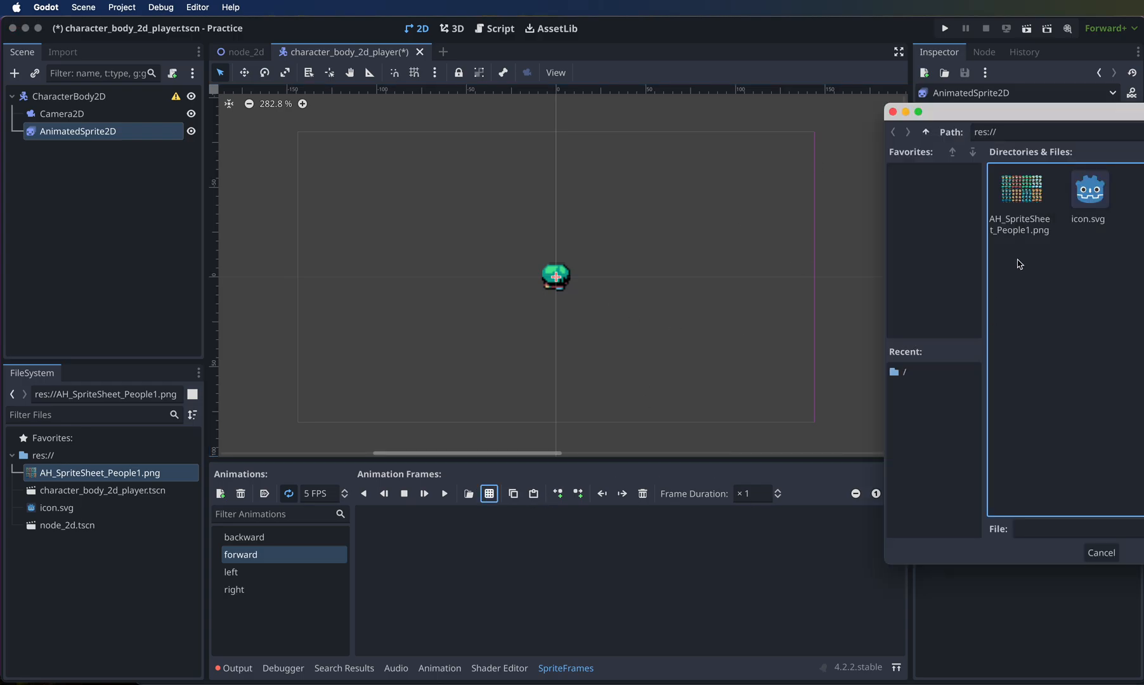
left_click(1022, 194)
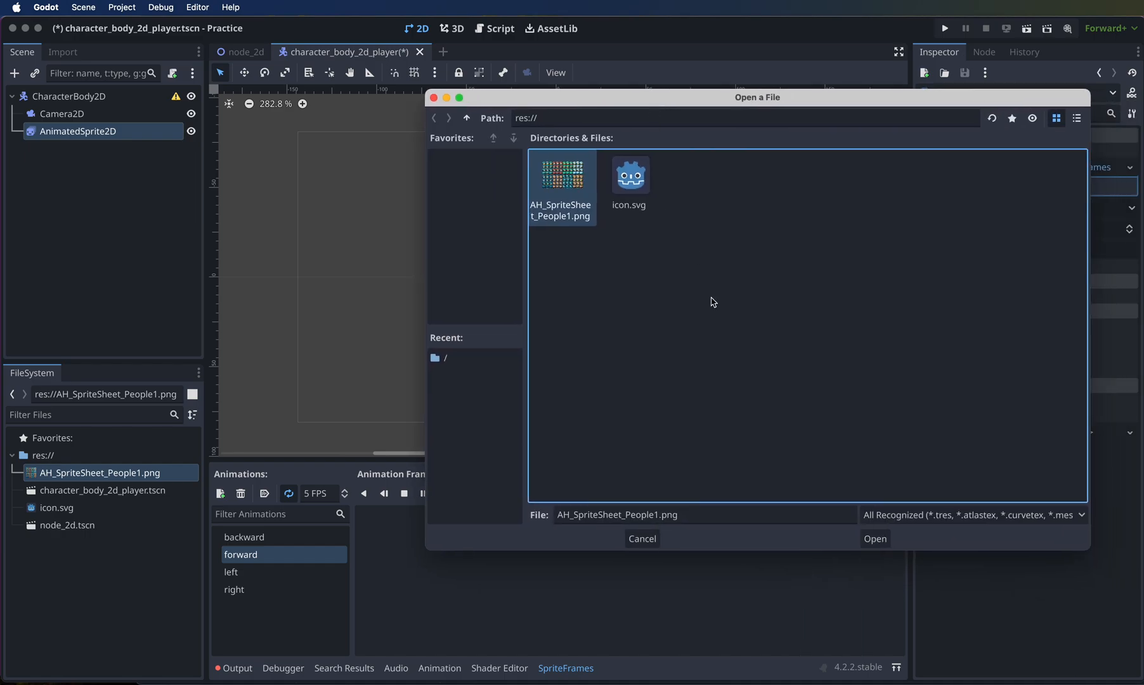
left_click(878, 540)
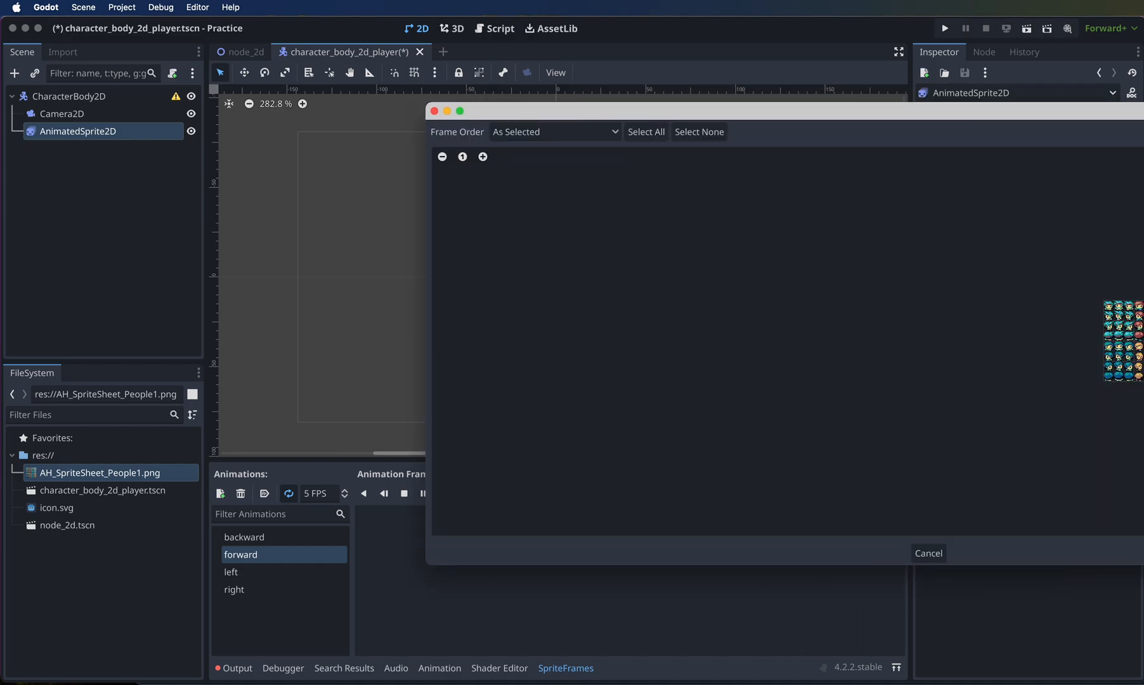
Step: Slice the sprite sheet for the forward animation into 12 horizontal and 8 vertical frames
left_click_drag(876, 116, 677, 123)
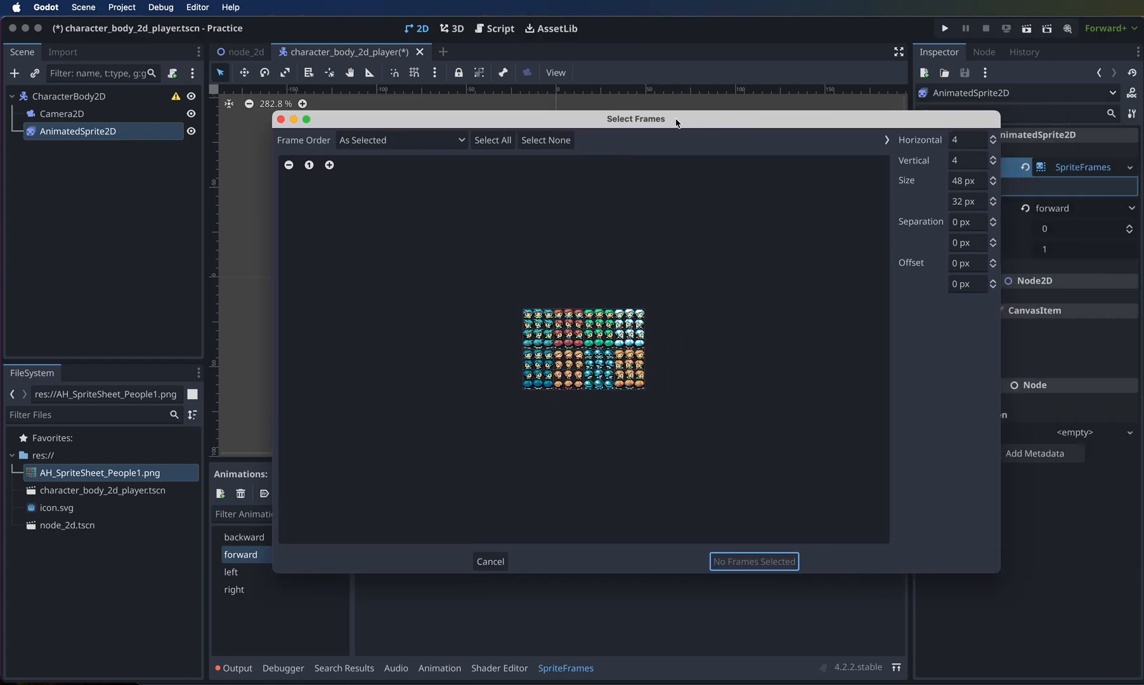
left_click(330, 164)
left_click(329, 164)
left_click(329, 165)
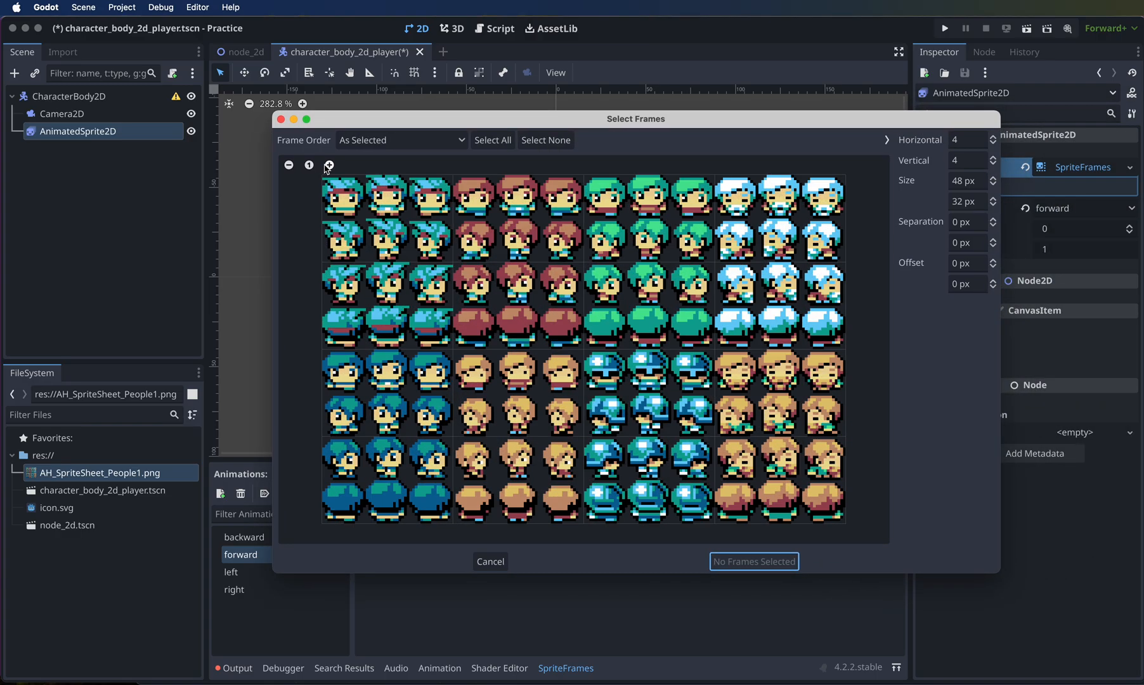
left_click_drag(969, 139, 943, 159)
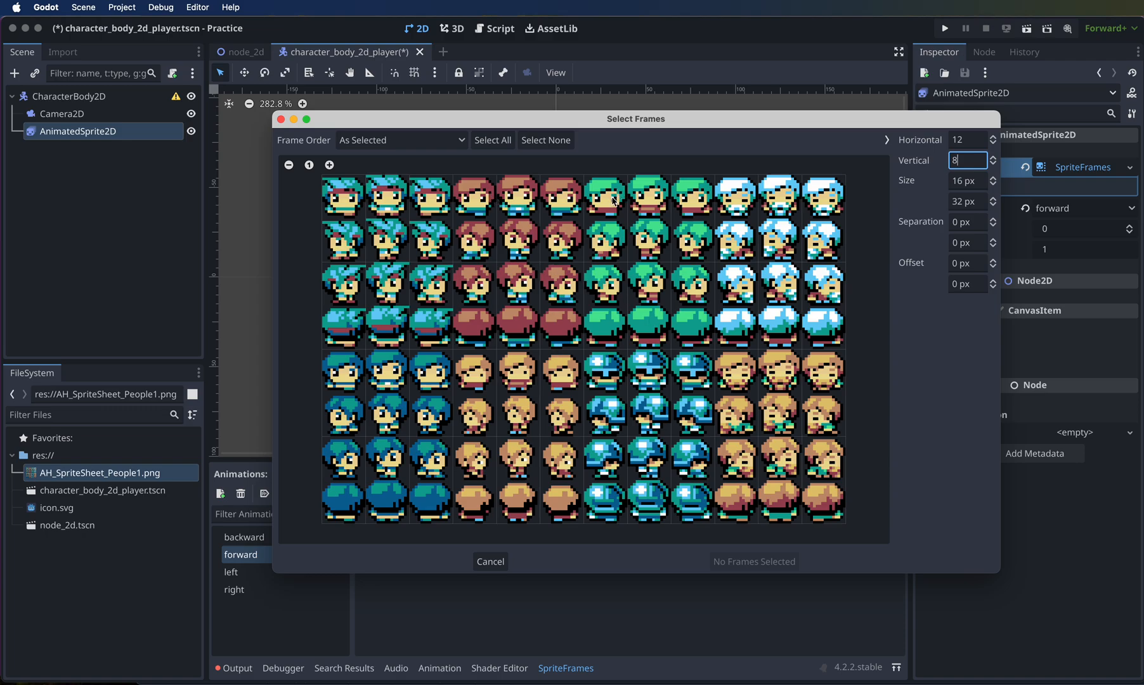
Step: Add the green-haired character's three front-facing frames from the first row to the forward animation
left_click_drag(613, 201, 694, 203)
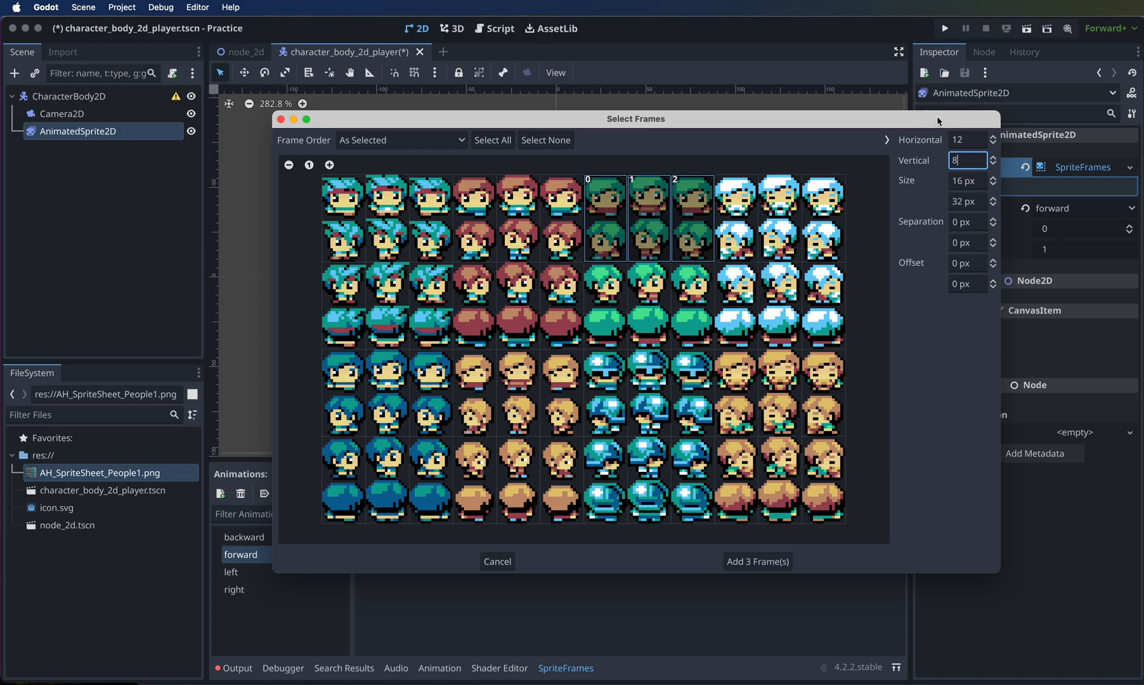
left_click(969, 141)
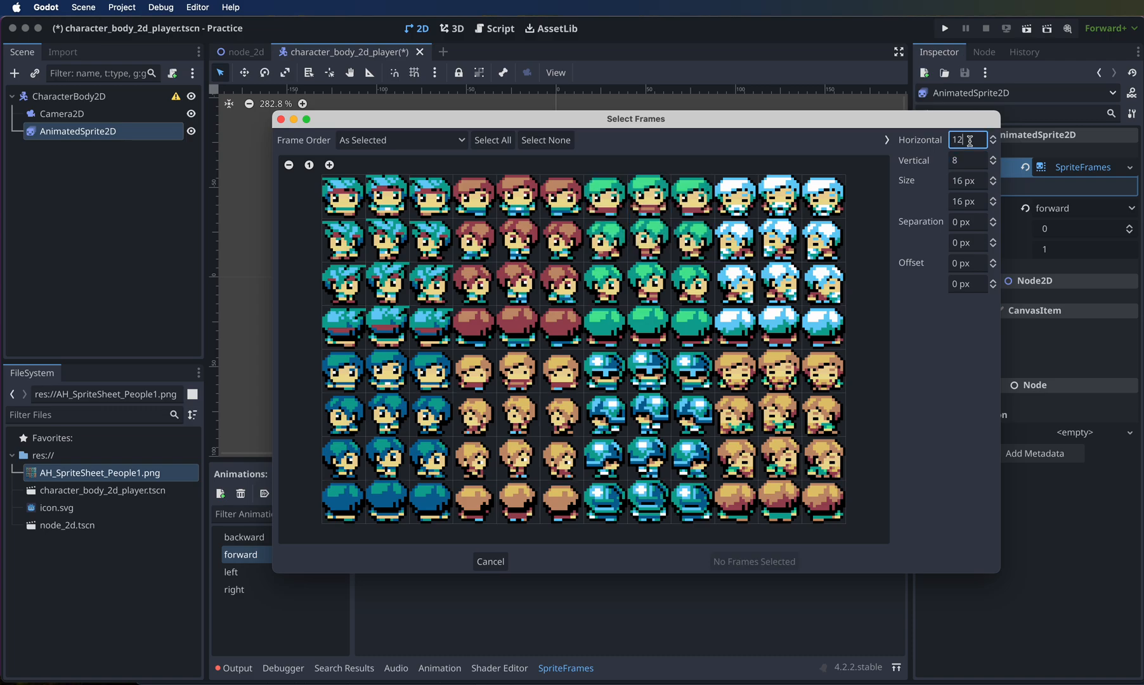
left_click_drag(610, 201, 695, 203)
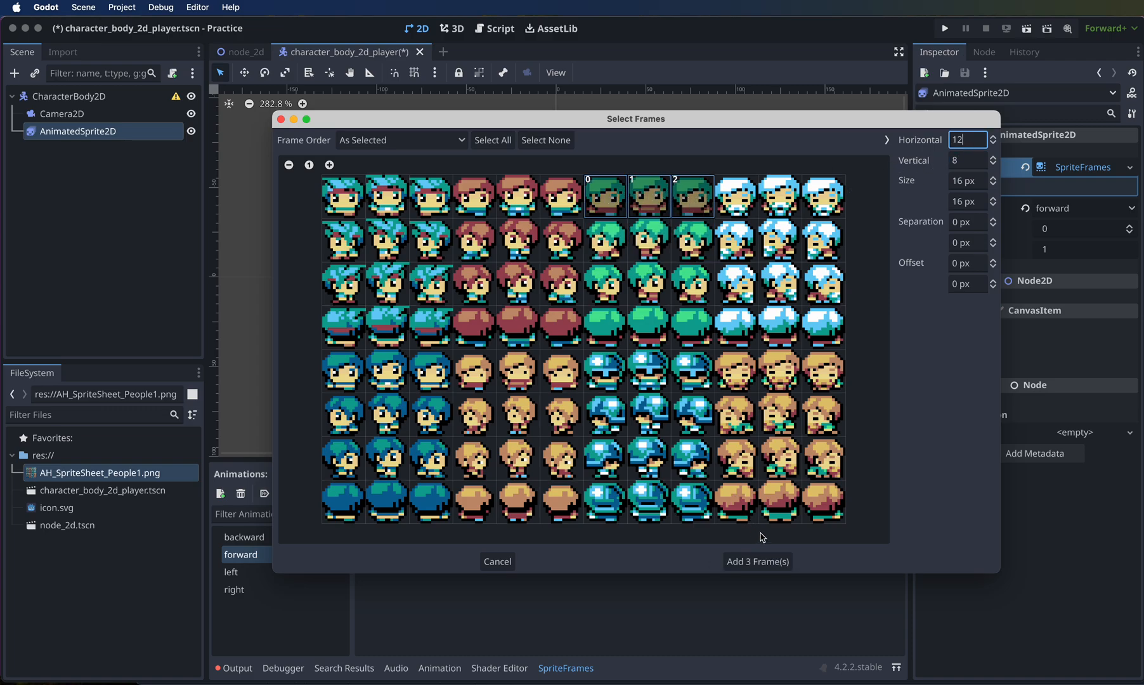
left_click(760, 564)
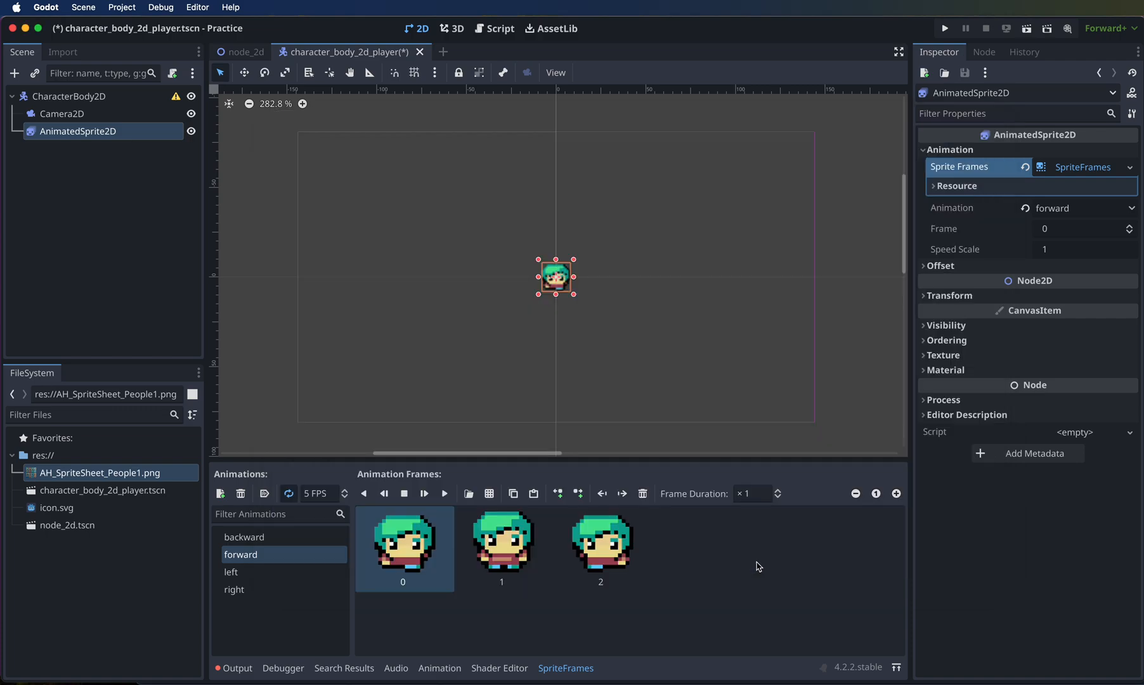
Step: Load AH_SpriteSheet_People1.png as the sprite sheet for picking frames of the left animation
left_click(249, 573)
left_click(489, 493)
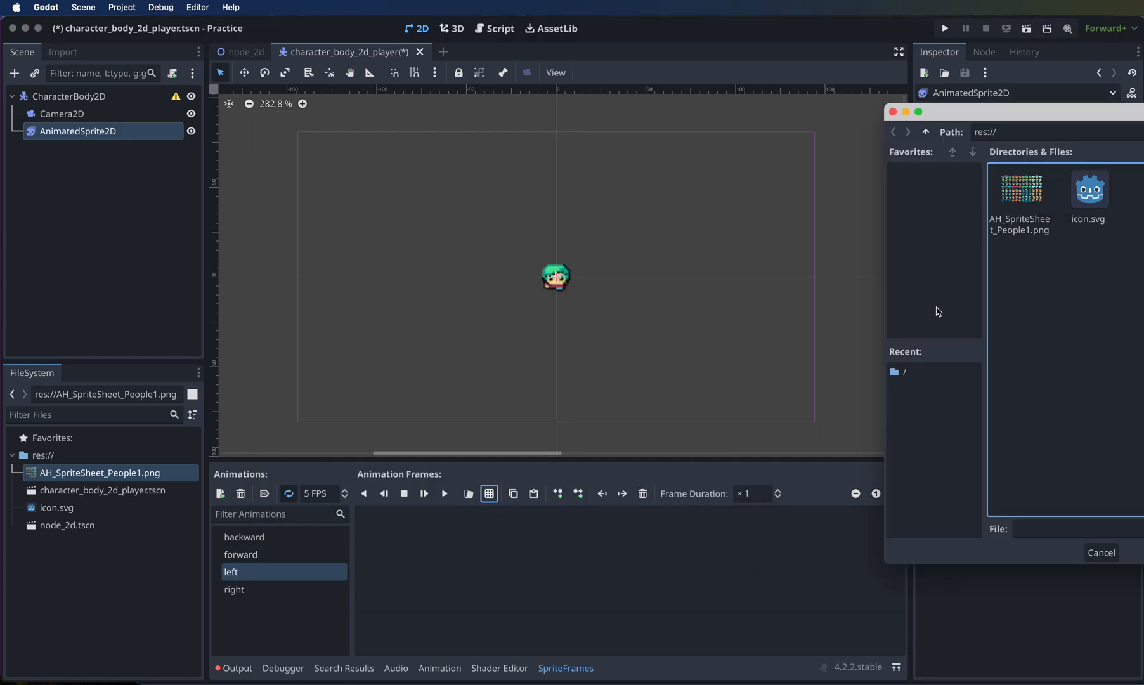
left_click(1016, 209)
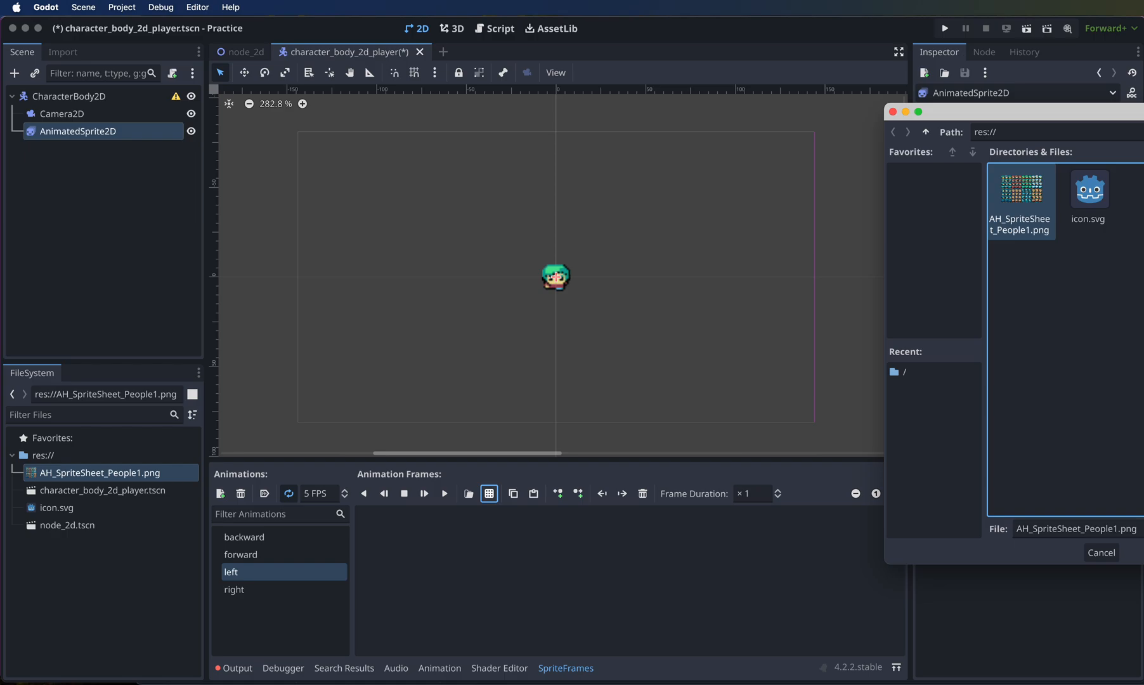
key("Return")
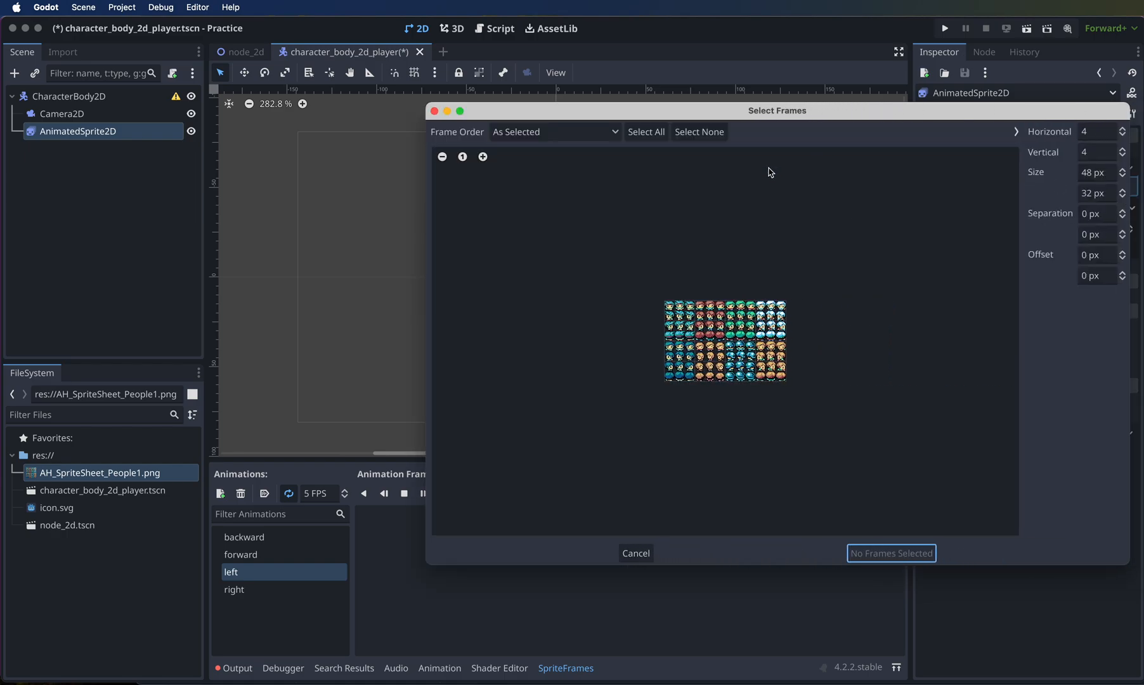
Step: Slice the sprite sheet for the left animation into 12 horizontal and 8 vertical frames
left_click(1102, 134)
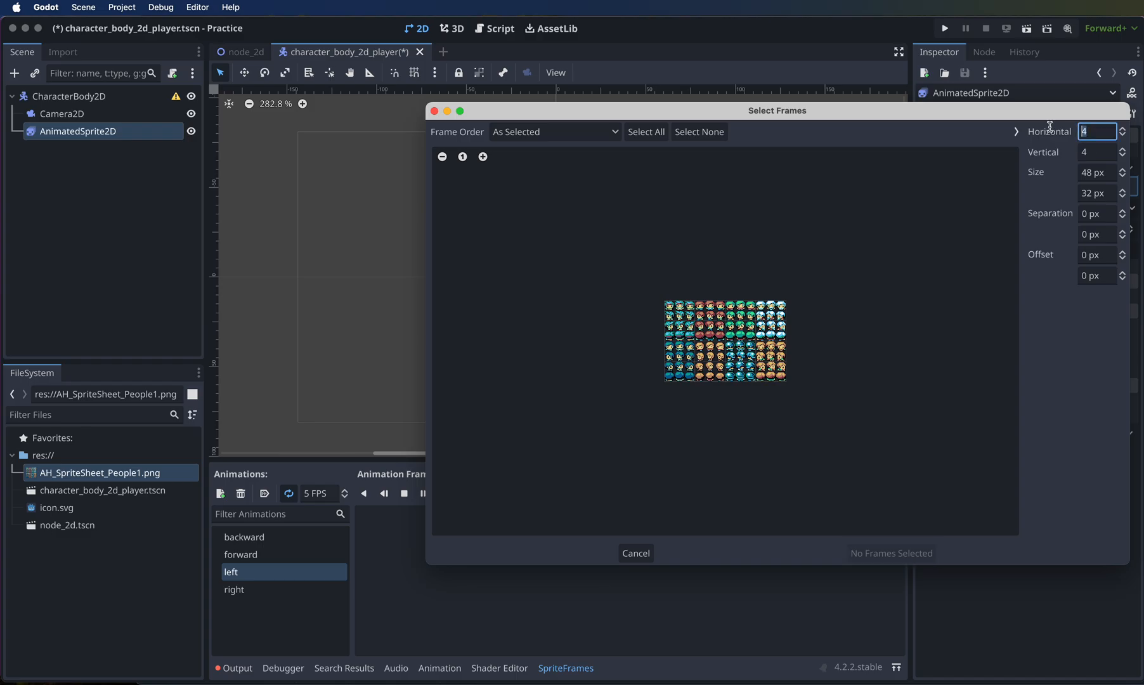
left_click(1086, 150)
type("8")
left_click(1102, 133)
Step: Add the green-haired character's three left-facing frames from the second row to the left animation
left_click(482, 157)
left_click(482, 158)
left_click(481, 158)
left_click(481, 158)
left_click(481, 158)
left_click(481, 158)
left_click(481, 158)
left_click(481, 158)
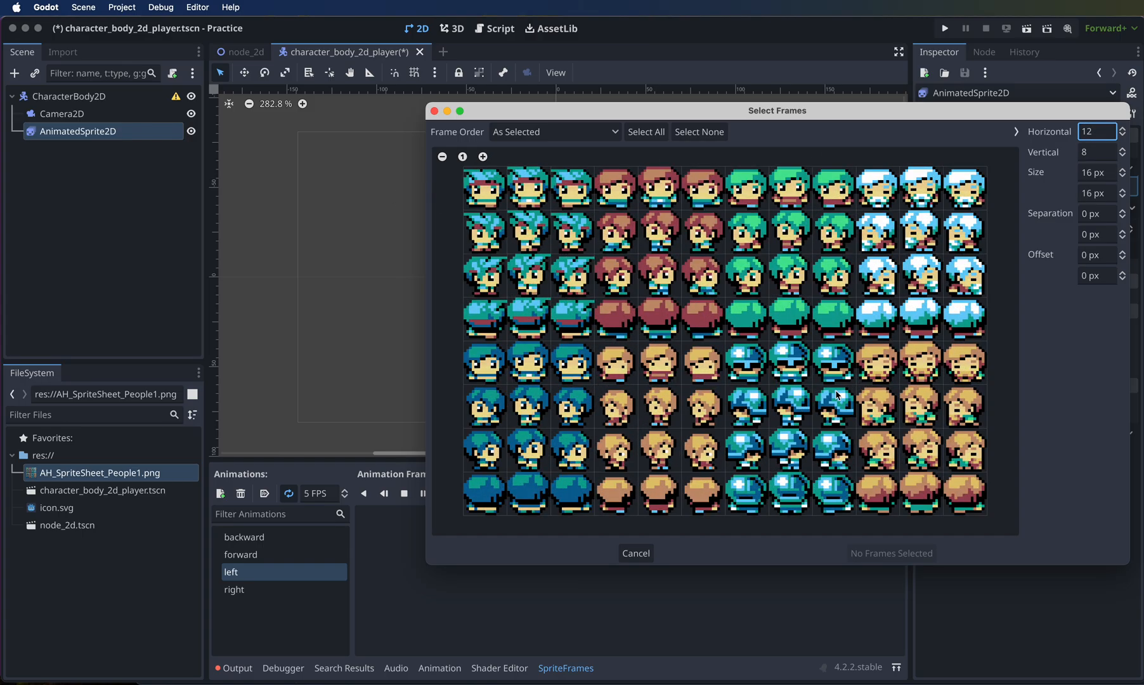
left_click_drag(748, 234, 830, 236)
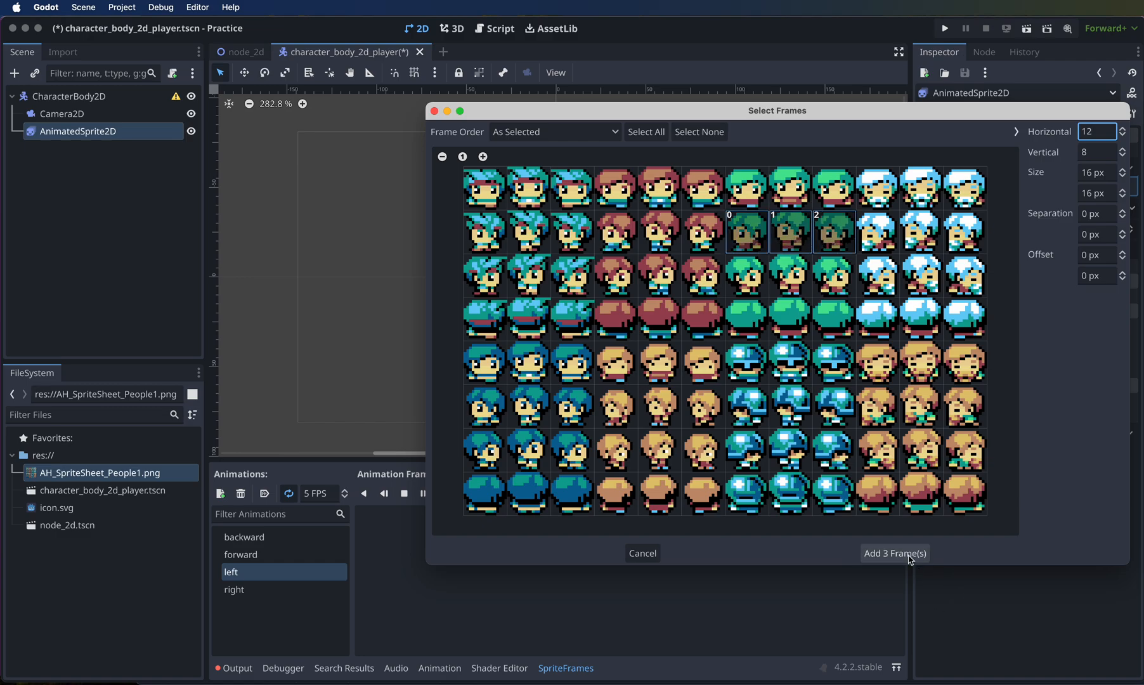
left_click(908, 554)
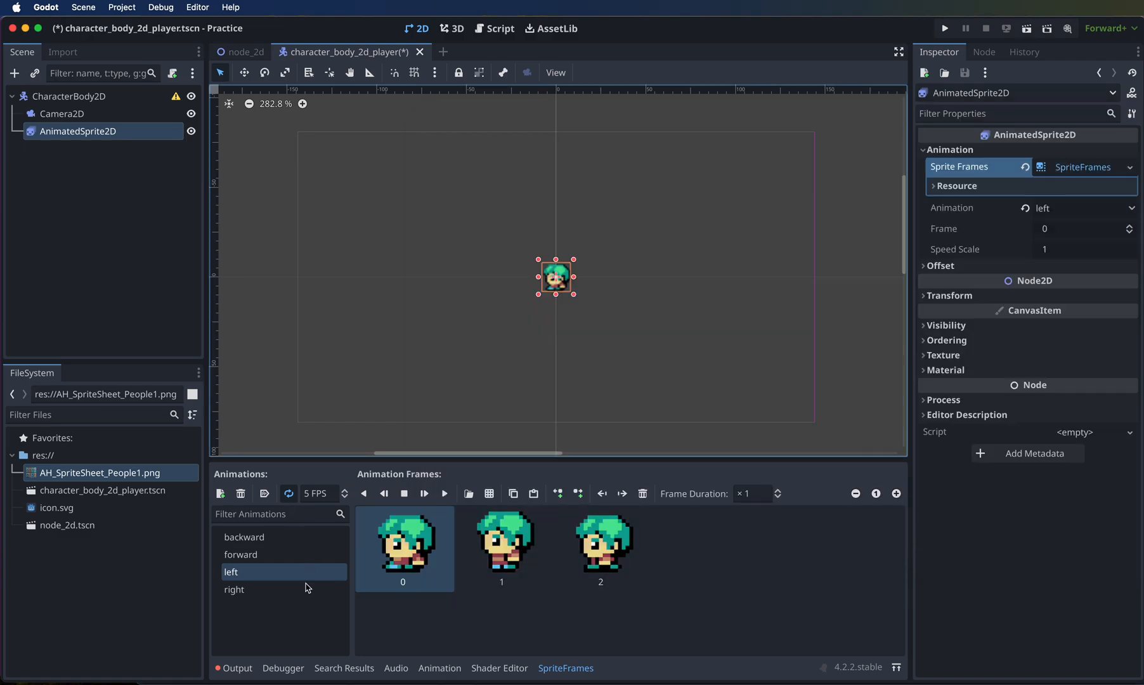
Step: Review the frames of the backward, forward, left and right animations one after another
left_click(273, 543)
left_click(253, 555)
left_click(253, 572)
left_click(254, 590)
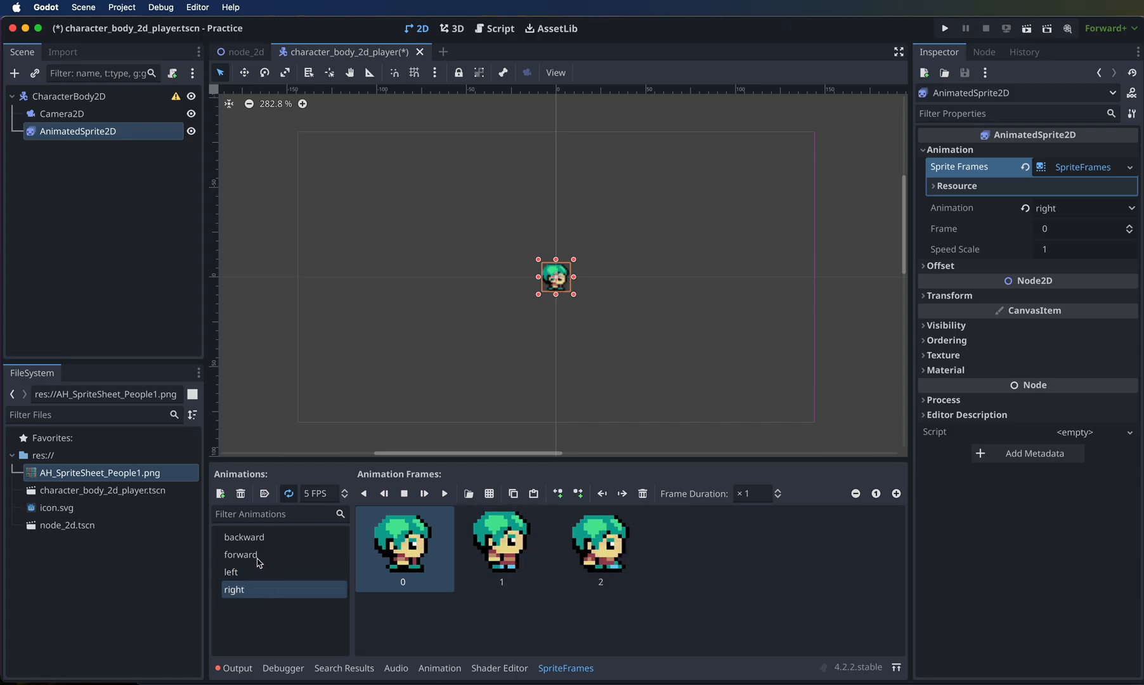
Step: Deselect the animated sprite and save the character_body_2d_player scene
scroll(462, 396, "right", 3)
scroll(579, 285, "left", 3)
scroll(581, 286, "down", 1)
left_click(682, 271)
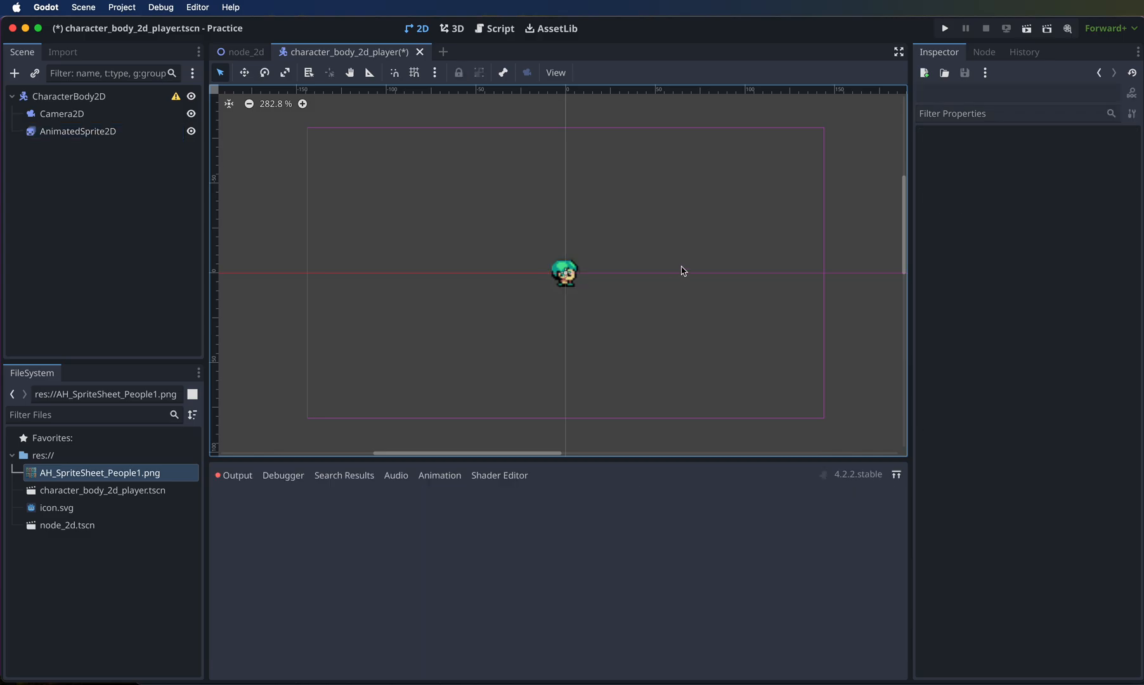
key("super+s")
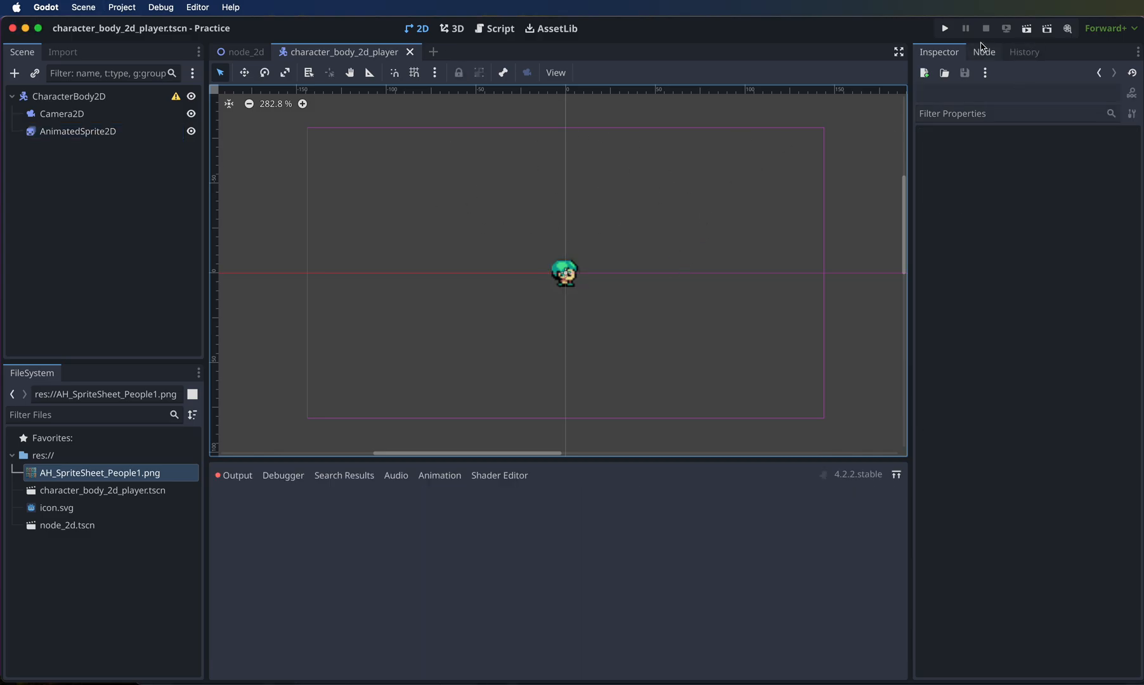
left_click(945, 30)
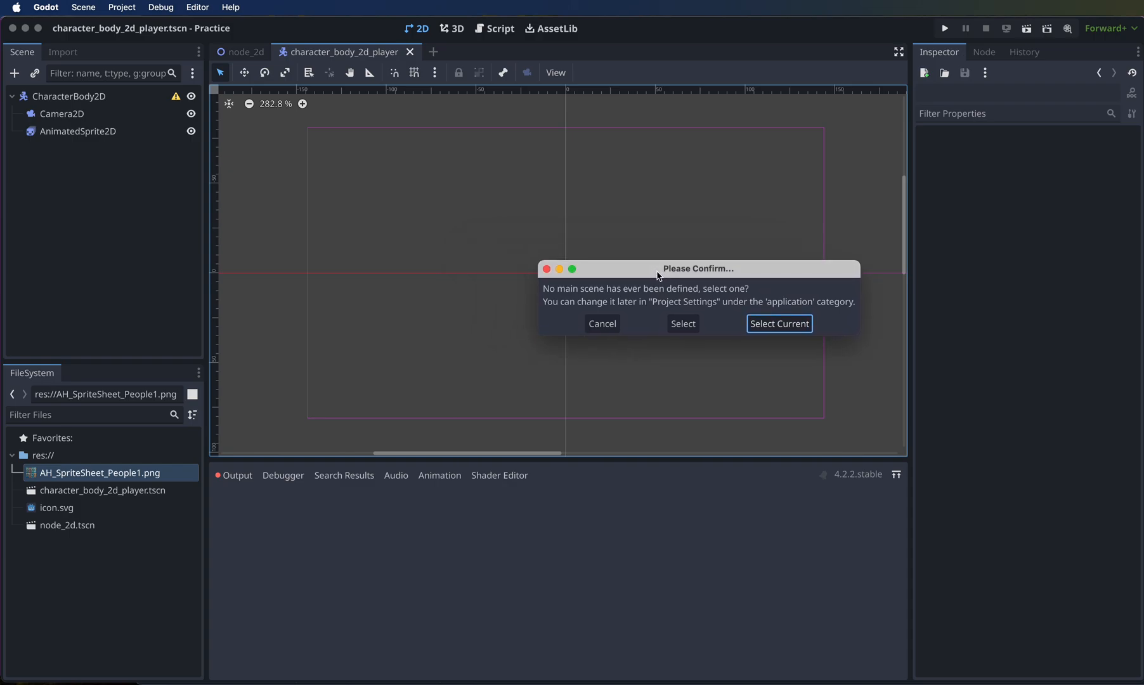
left_click(607, 328)
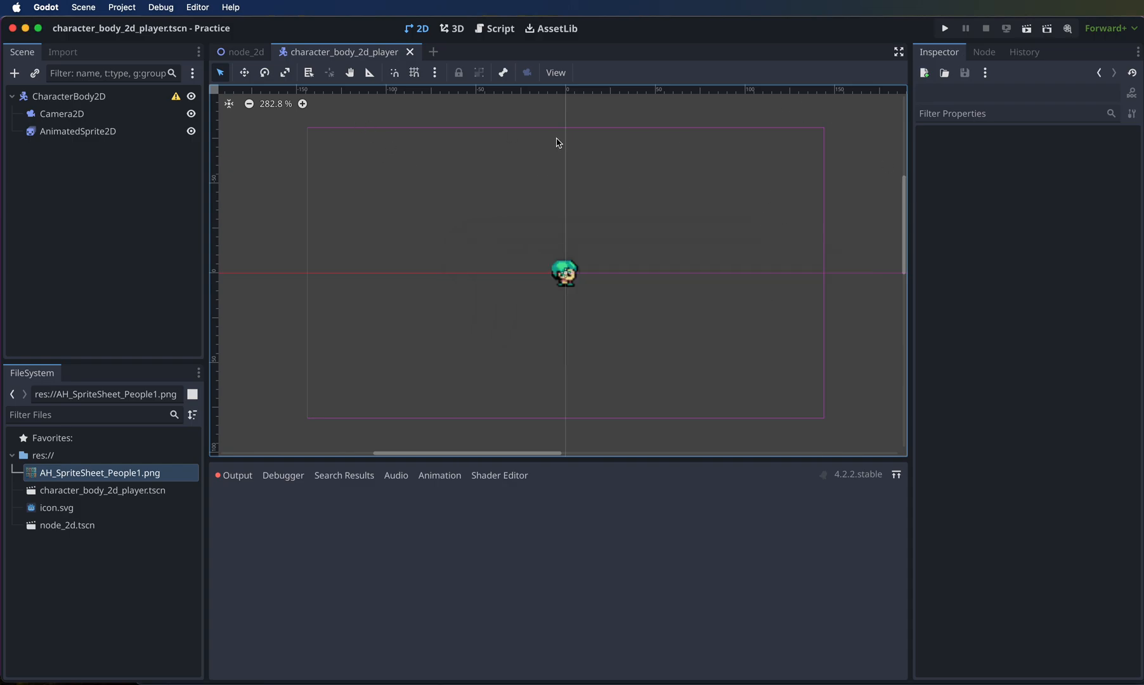
left_click(945, 30)
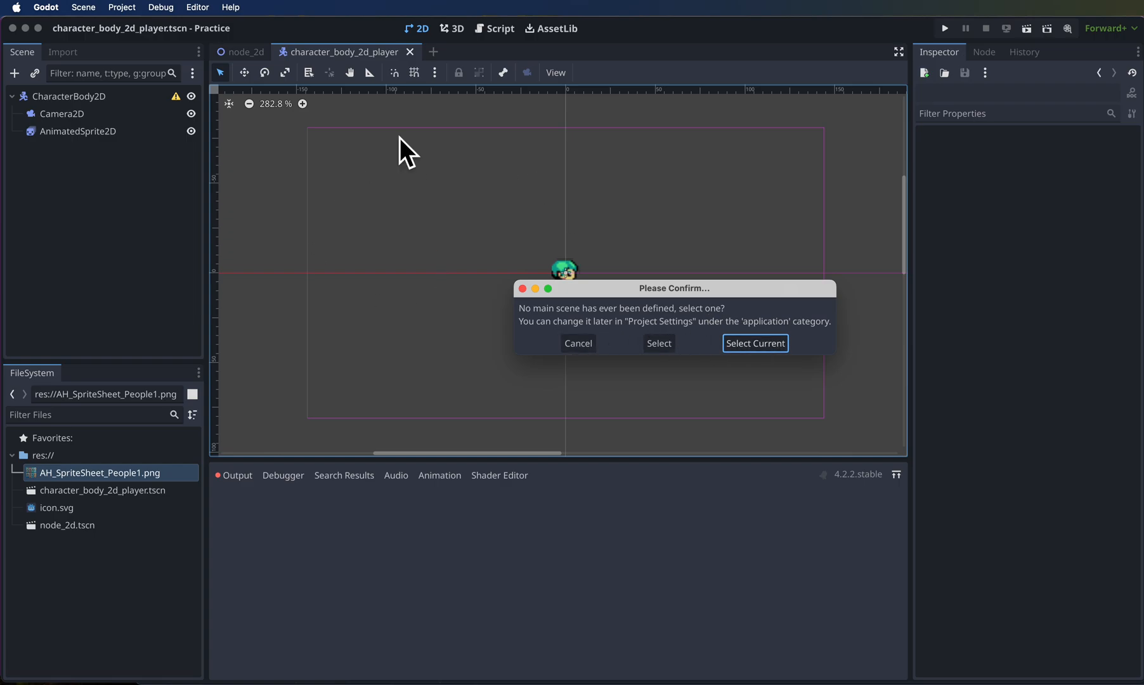
left_click(578, 345)
Step: Test-run the project with node_2d as the main scene, and close the game window
left_click(243, 52)
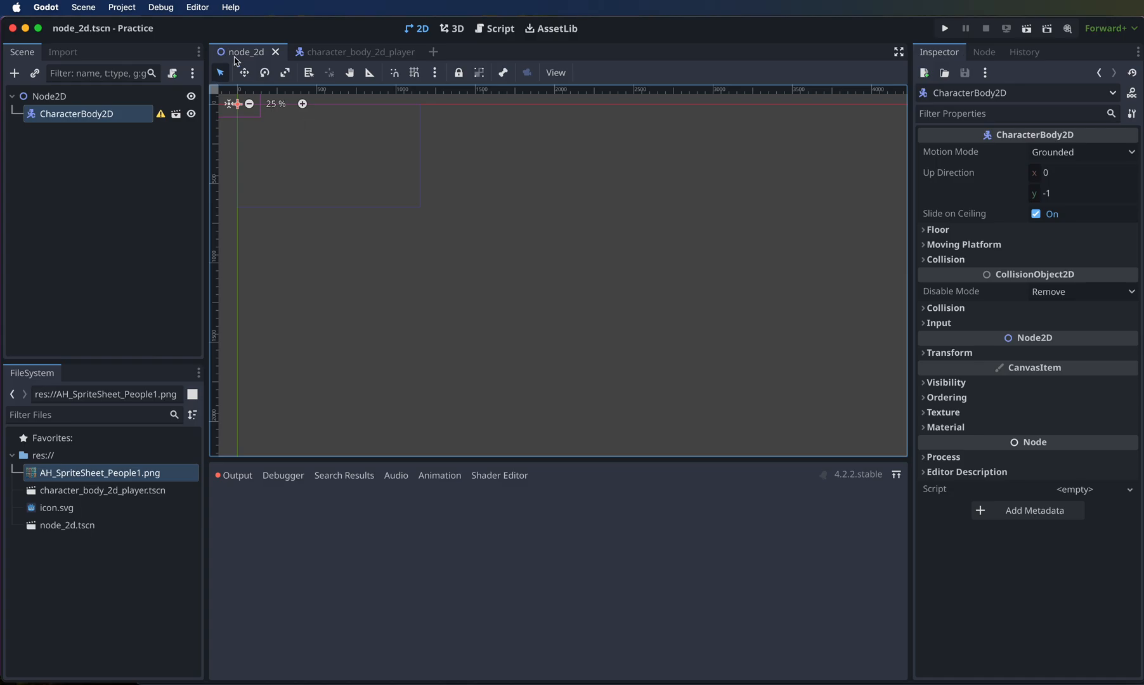
left_click(944, 29)
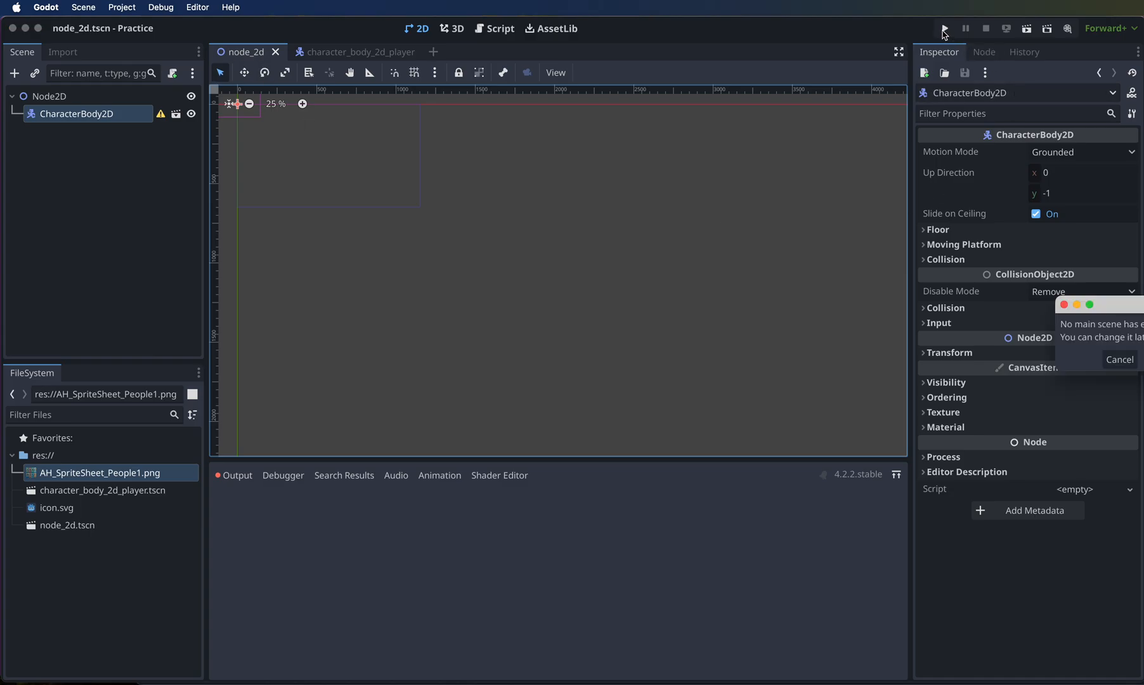
left_click_drag(1126, 304, 657, 270)
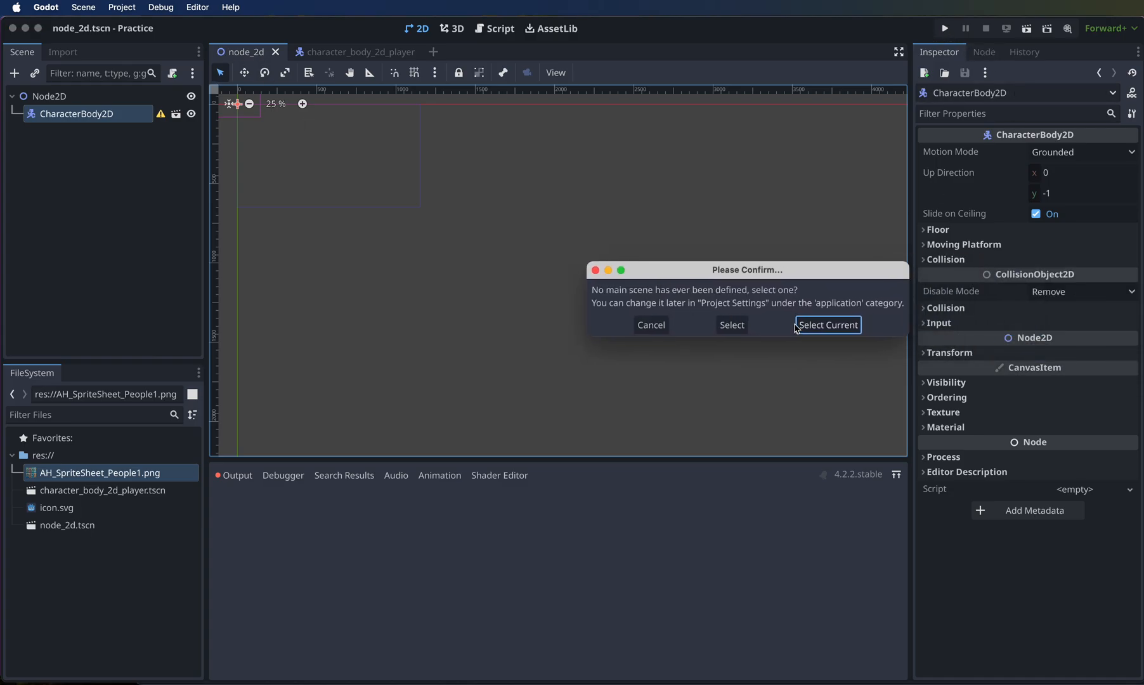
left_click(828, 324)
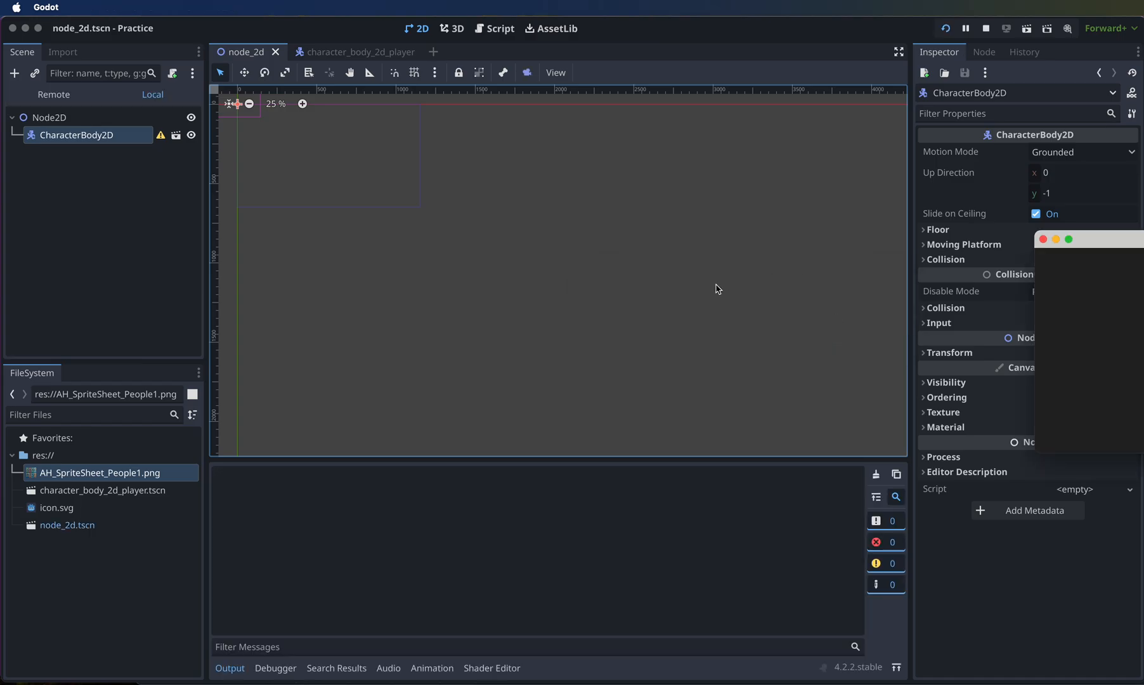
left_click_drag(1137, 250, 634, 216)
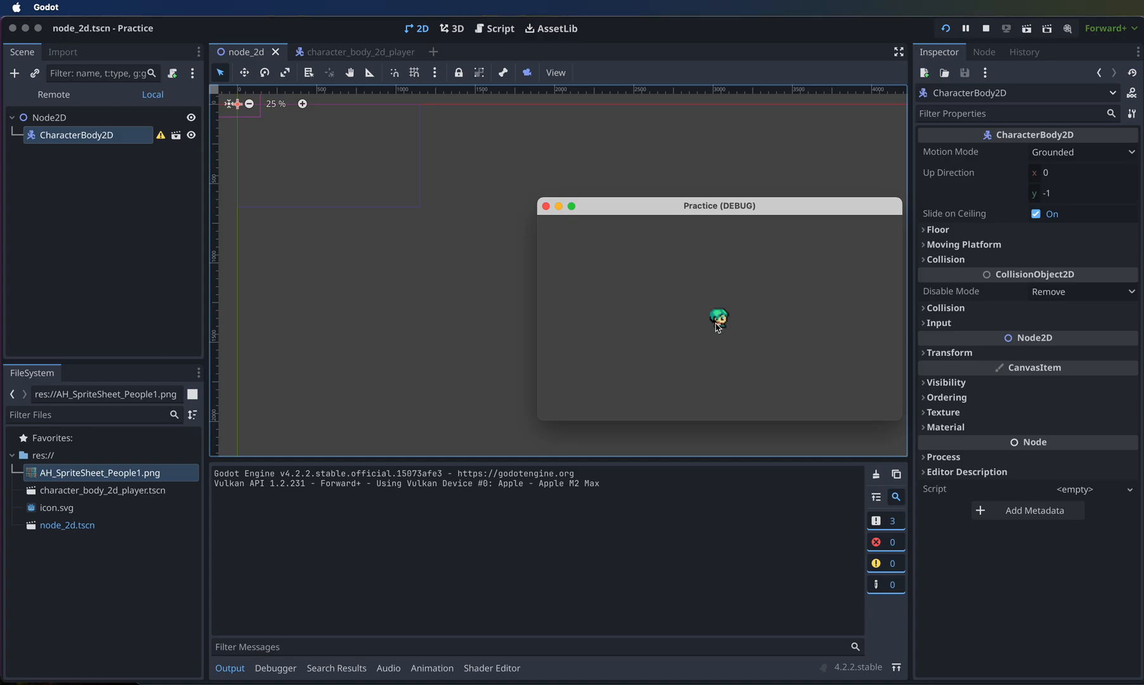
left_click(546, 206)
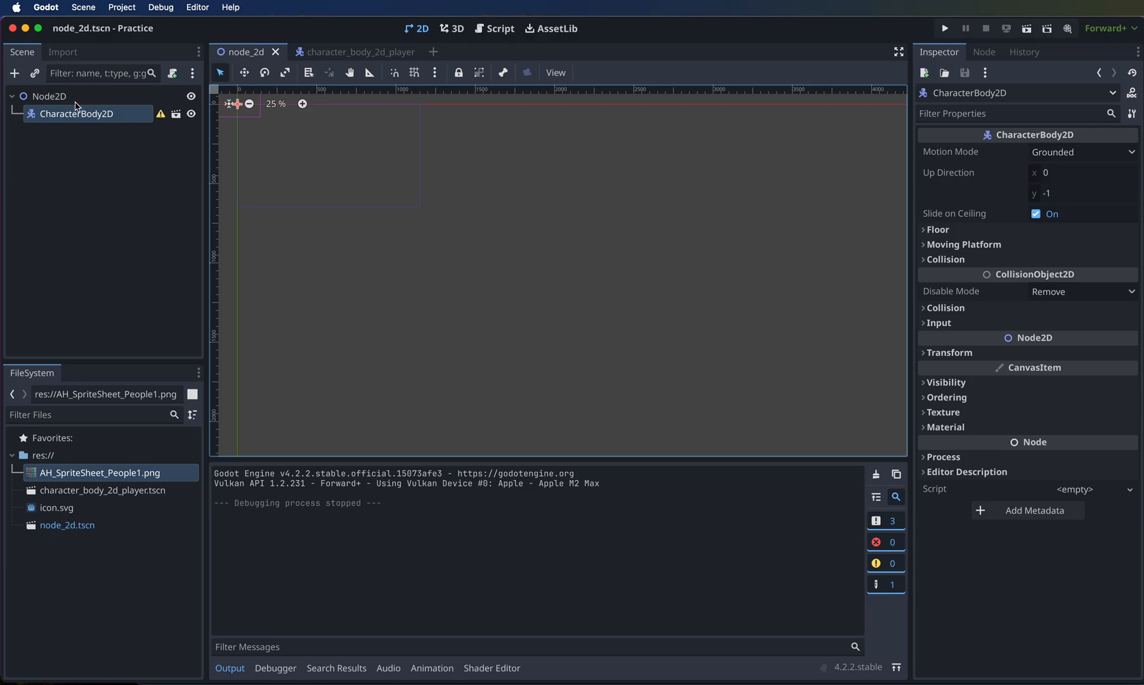
Step: Attach a new GDScript, character_body_2d_player.gd, with the Object: Empty template to the player scene's CharacterBody2D root node
left_click(342, 53)
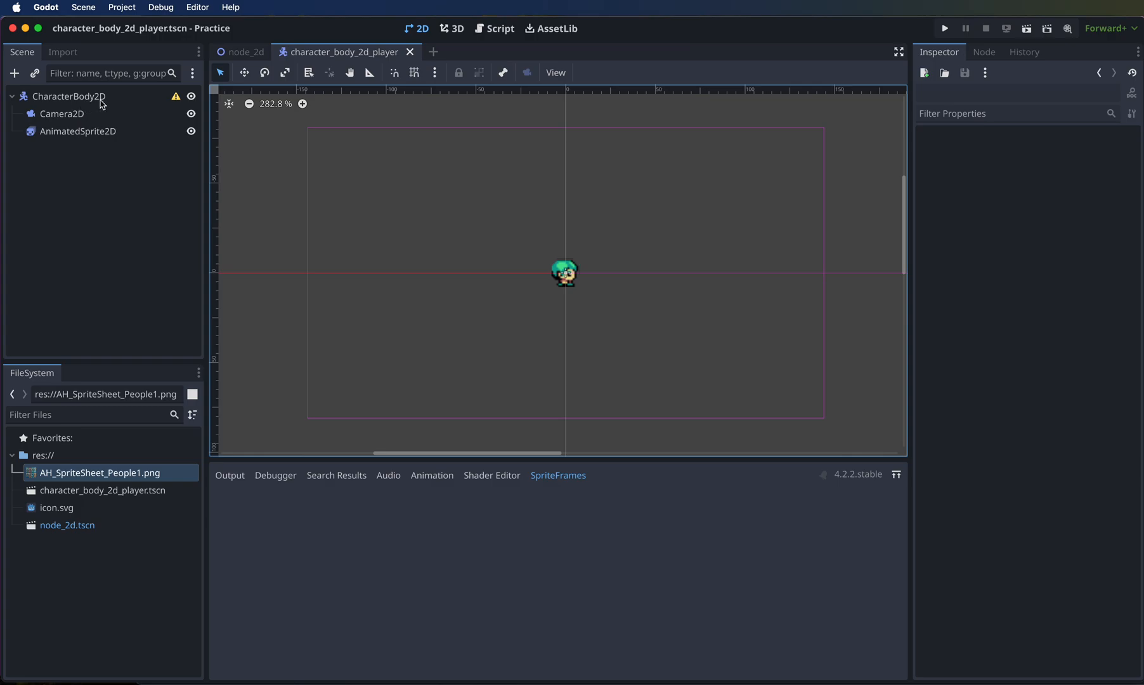
left_click(70, 97)
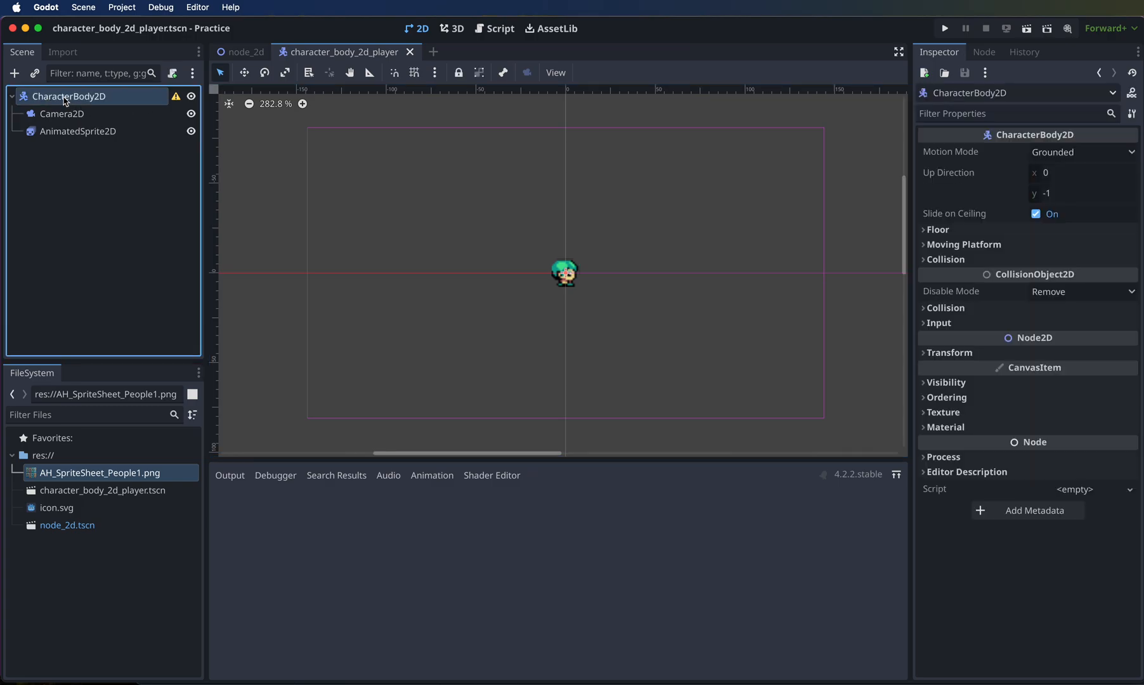
left_click(172, 74)
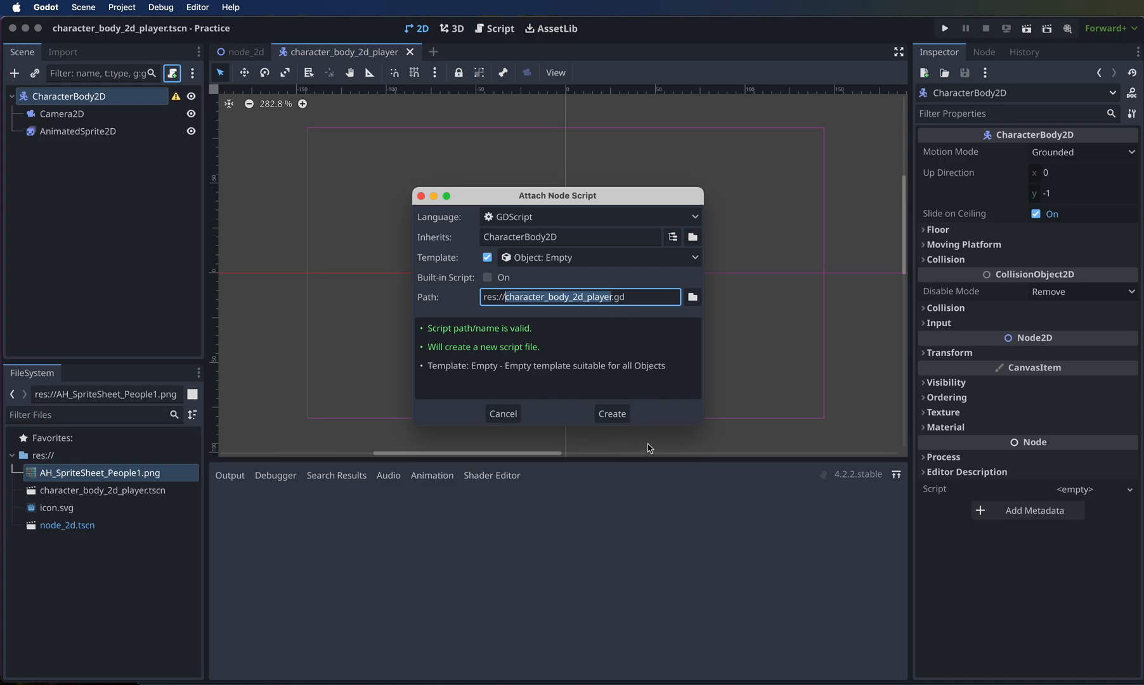
left_click(613, 414)
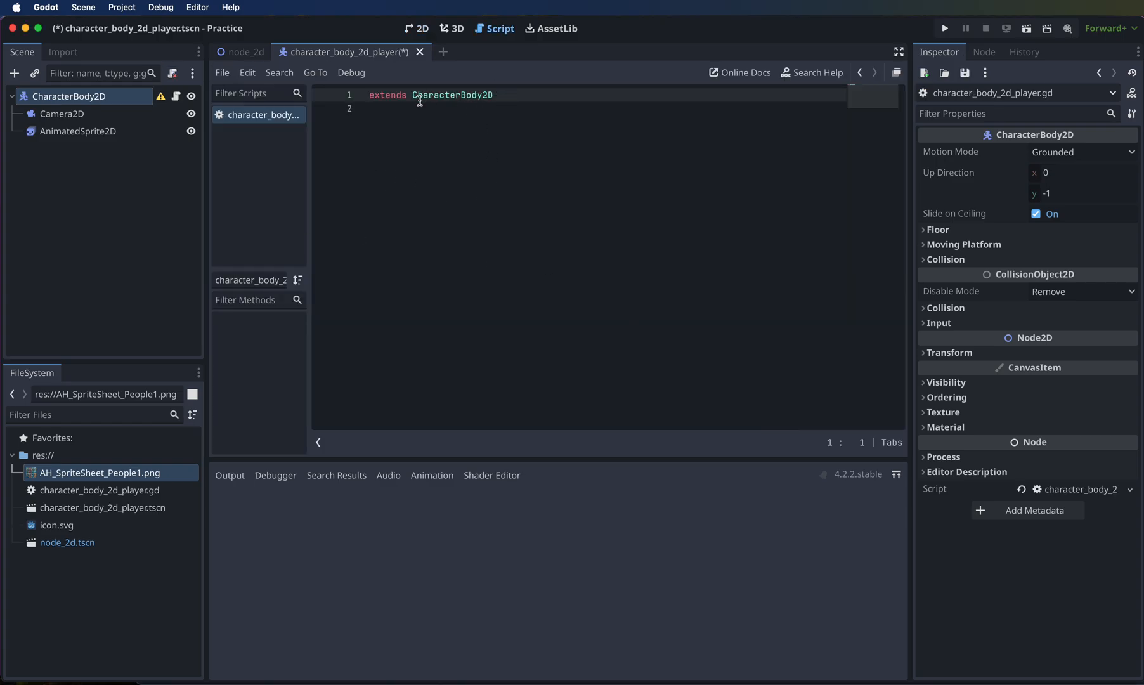
Step: Add an empty _physics_process(delta) function below the extends line of the player script
left_click(522, 110)
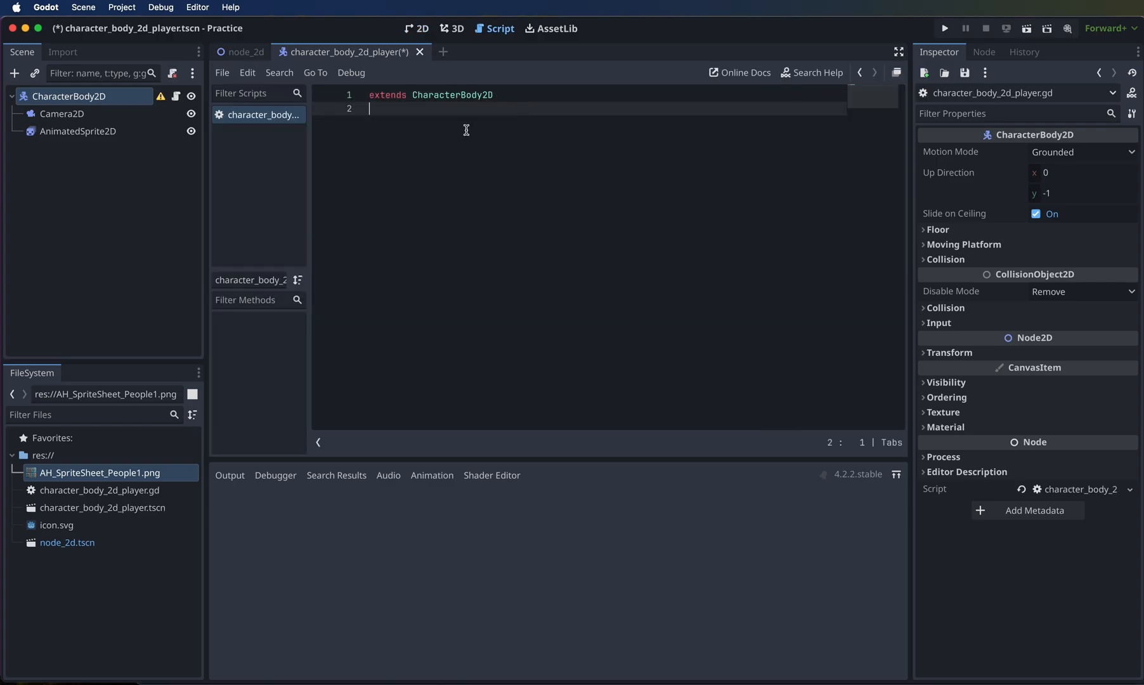
key("Return")
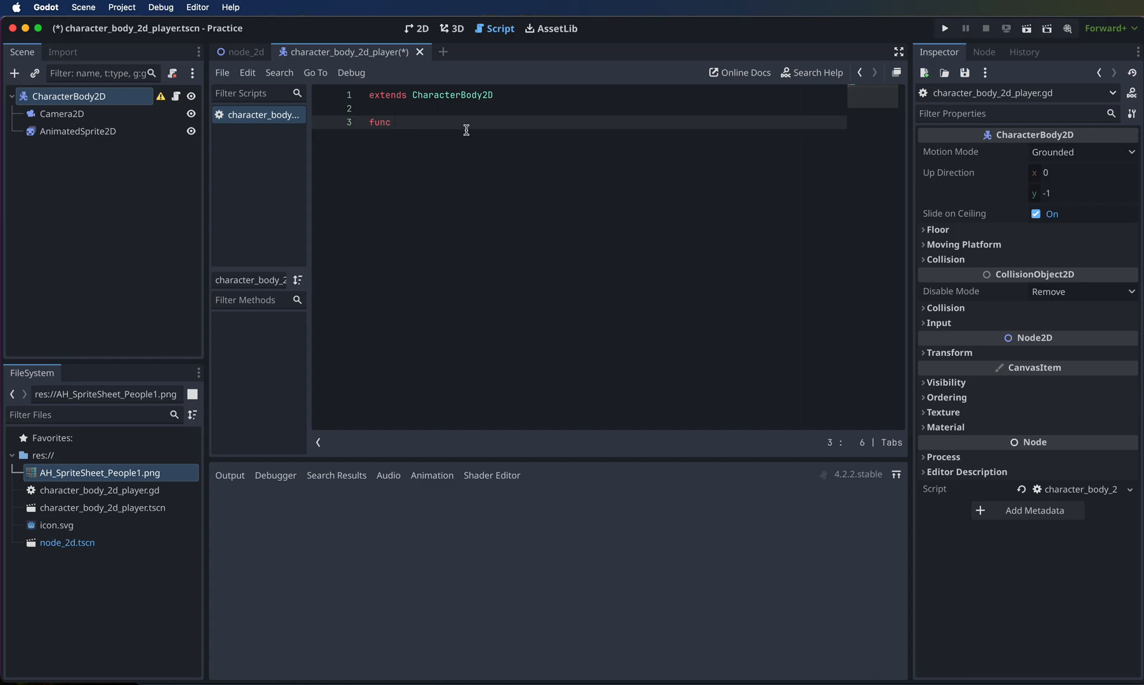
type("func _")
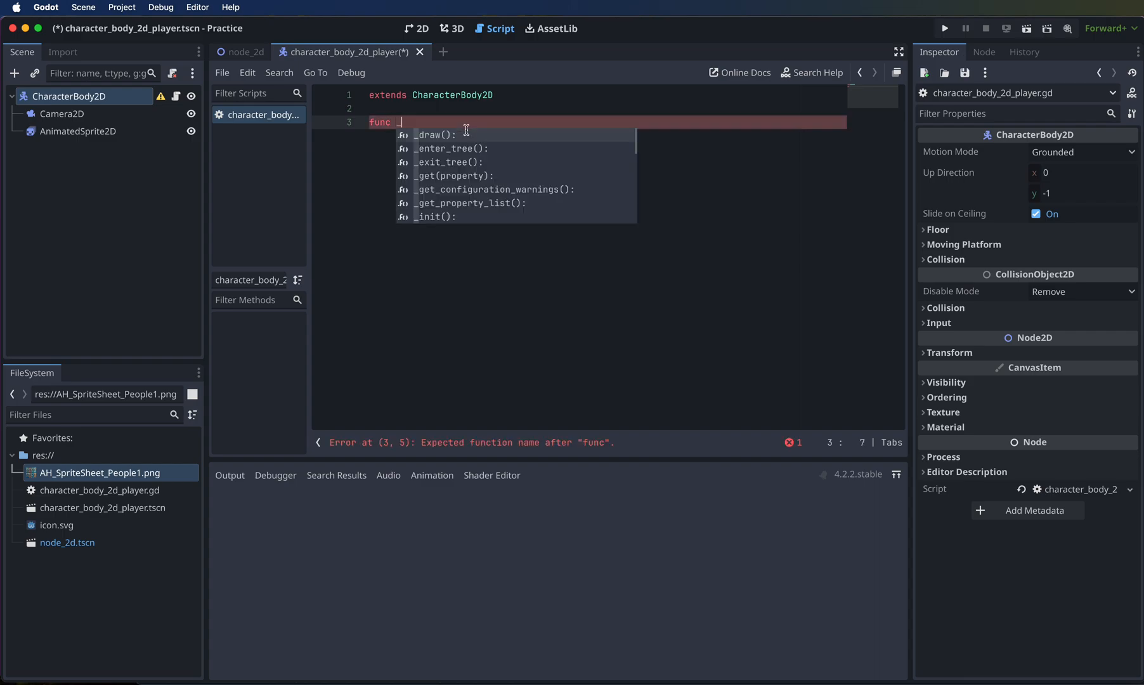
type("p")
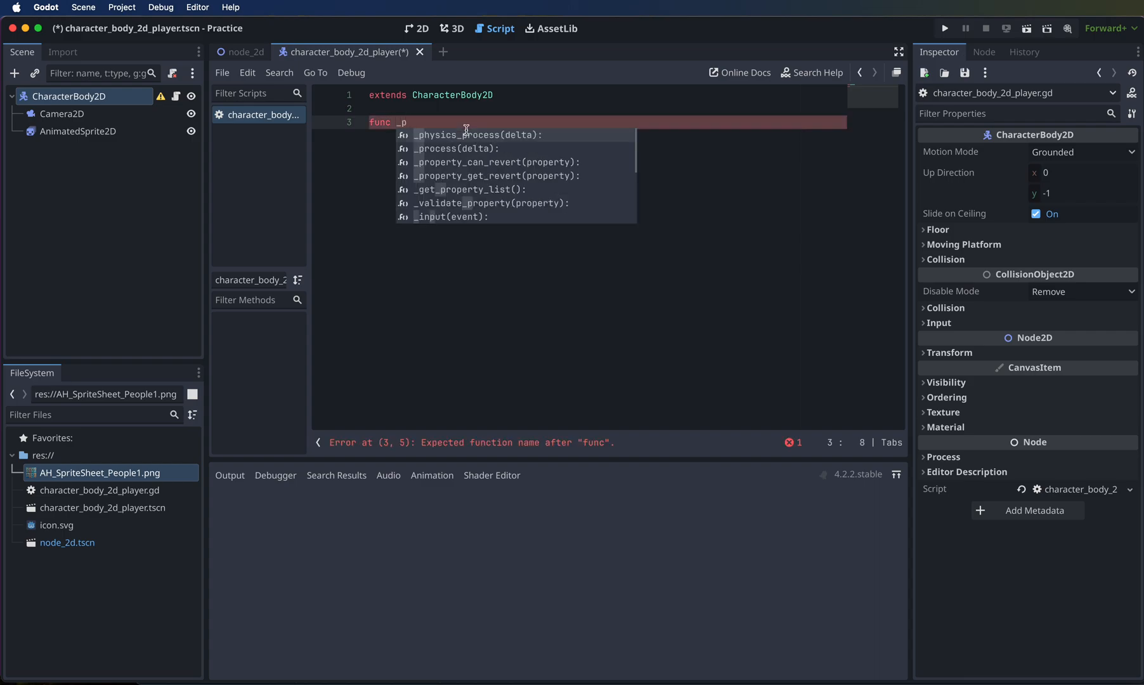
key("Return")
key("Return")
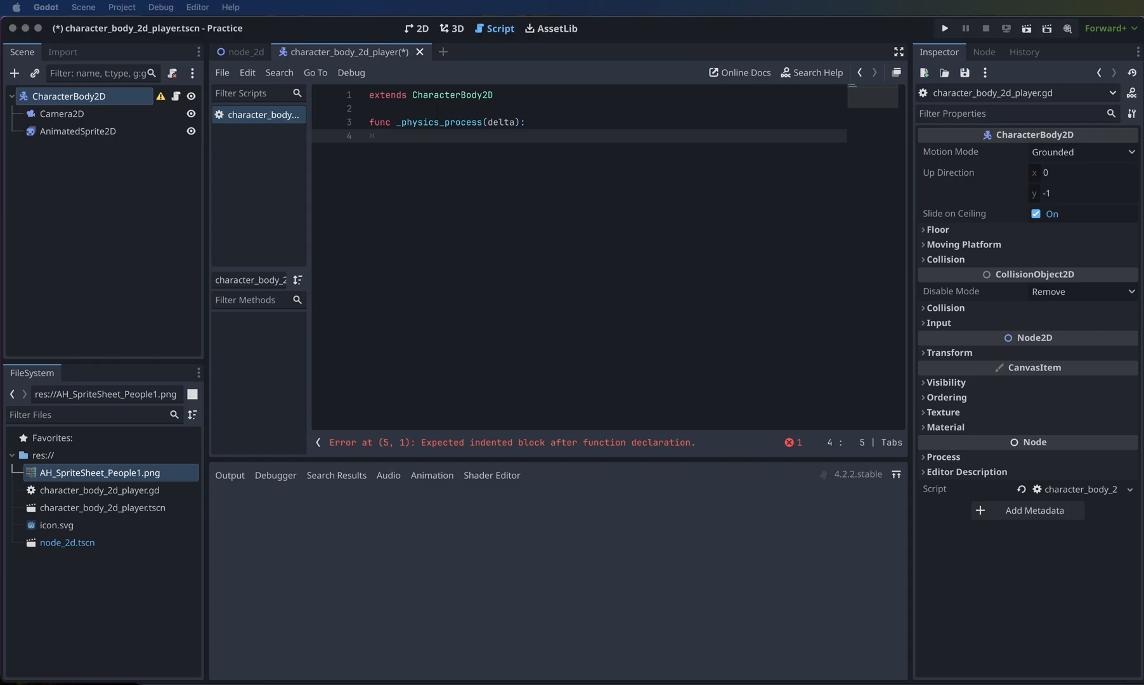
Step: Replace the empty function with an exported speed of 200 and a _physics_process using Left, Right, Back and Forward input for movement and AnimatedSprite2D animations
key("super+Tab")
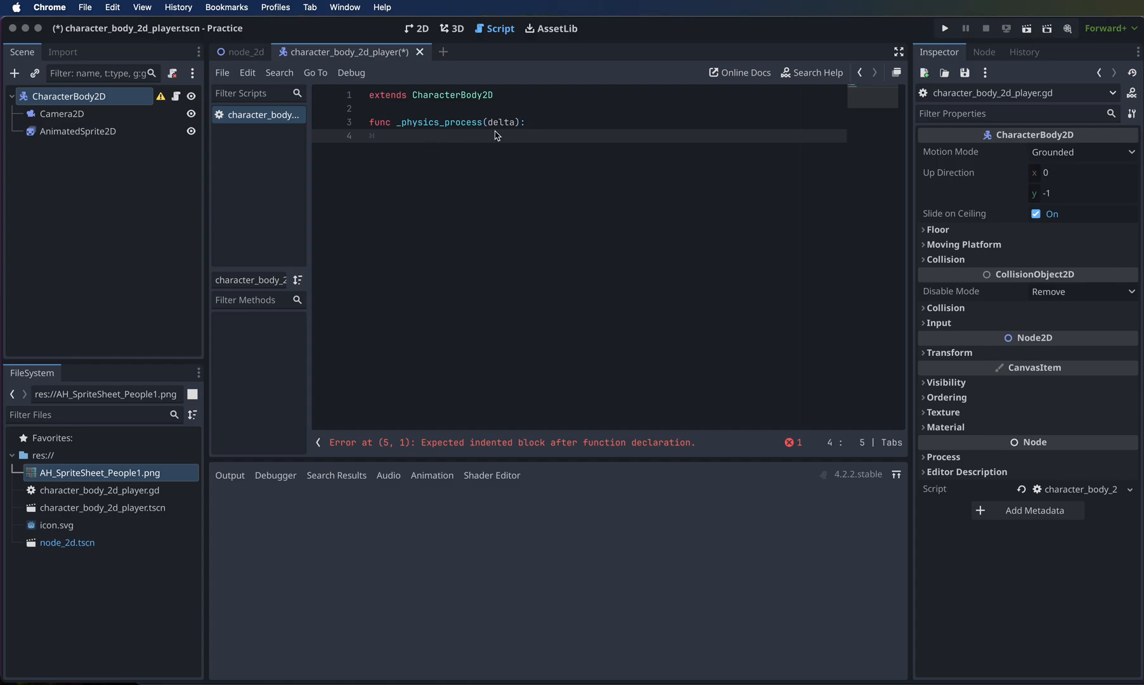
left_click(547, 118)
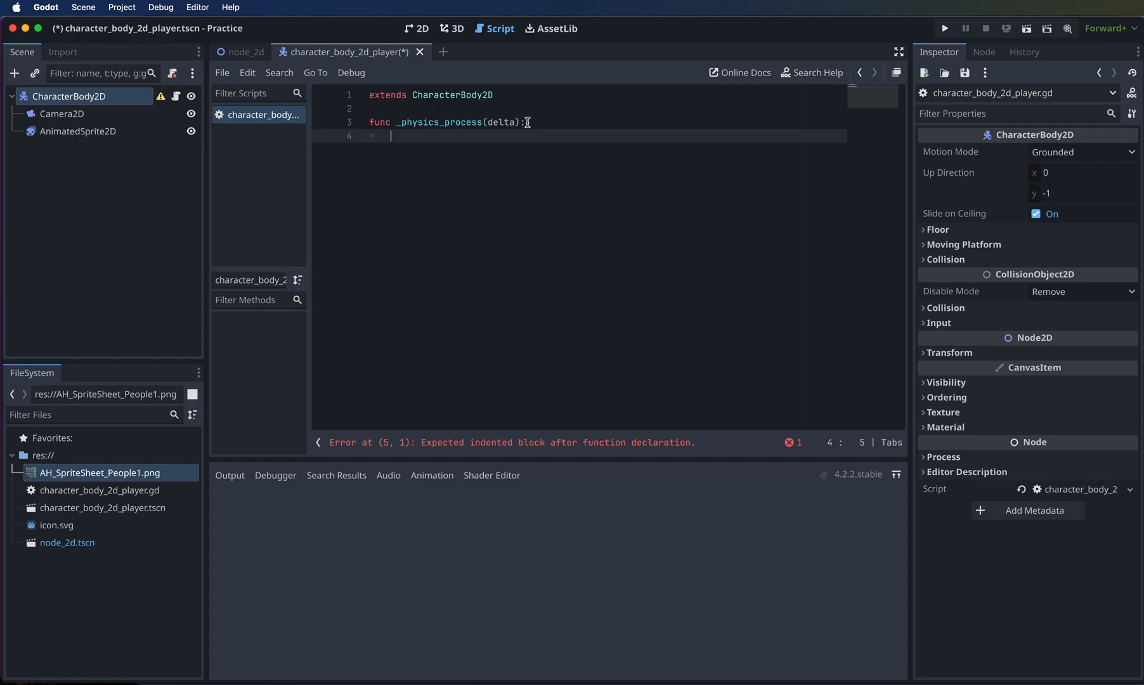
left_click(527, 122)
left_click_drag(527, 122, 347, 125)
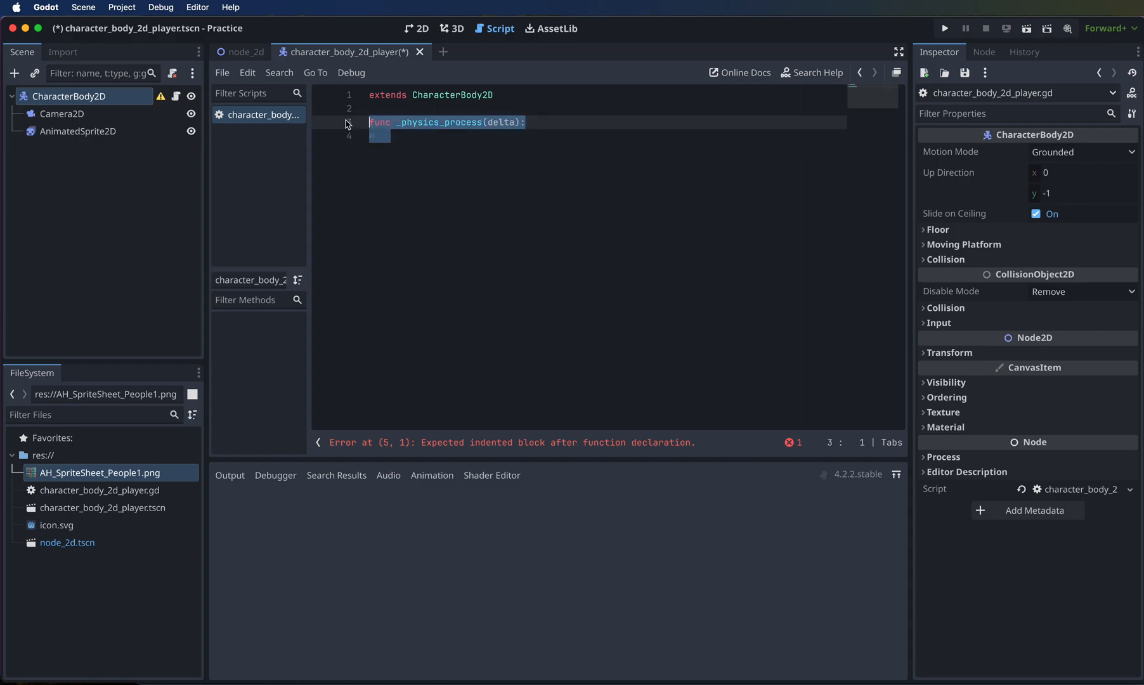
key("BackSpace")
type("@export var speed = 200  func _physics_process(delta): \tvar input_direction = Input.get_vector(\"Left\", \"Right\", \"Back\", \"Forward\") \tif input_direction[0] == 1: \t\t$AnimatedSprite2D.play(\"right\") \telif input_direction[0] == -1: \t\t$AnimatedSprite2D.play(\"left\") \telif input_direction[1] == 1: \t\t$AnimatedSprite2D.play(\"forward\") \telif input_direction[1] == -1: \t\t$AnimatedSprite2D.play(\"back\") \telse: \t\t$AnimatedSprite2D.play(\"forward\") \t\t$AnimatedSprite2D.stop() \tvelocity = input_direction * speed \tmove_and_slide()")
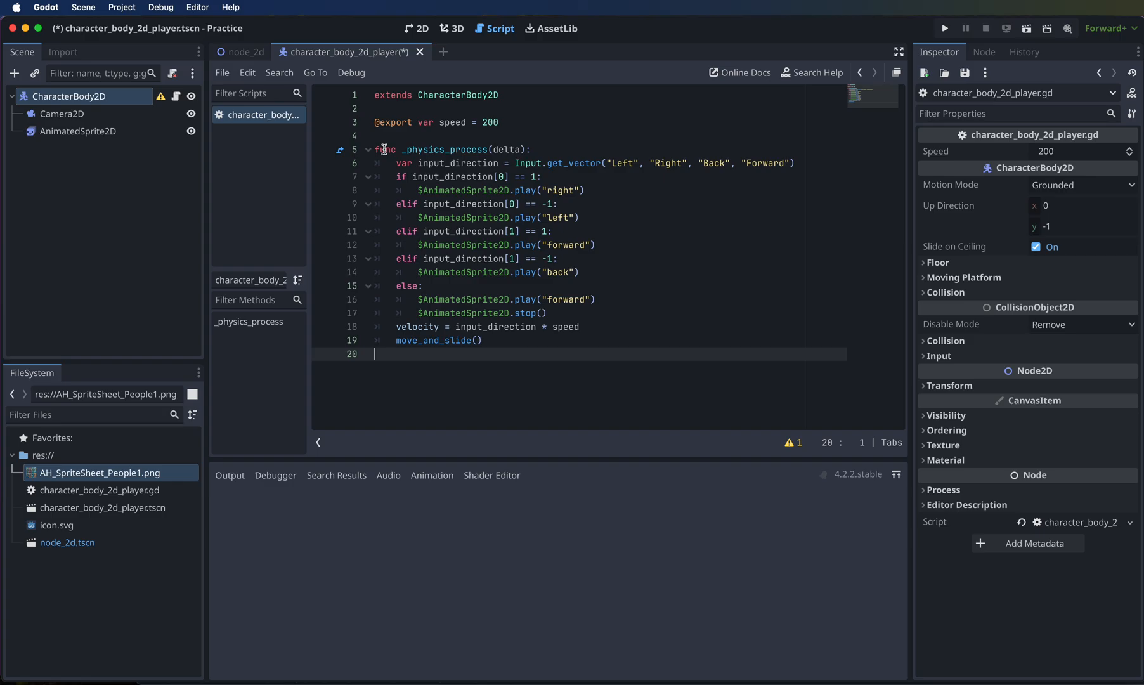
Step: Examine the delta parameter of _physics_process and each part of the exported speed declaration
double_click(507, 149)
left_click(544, 149)
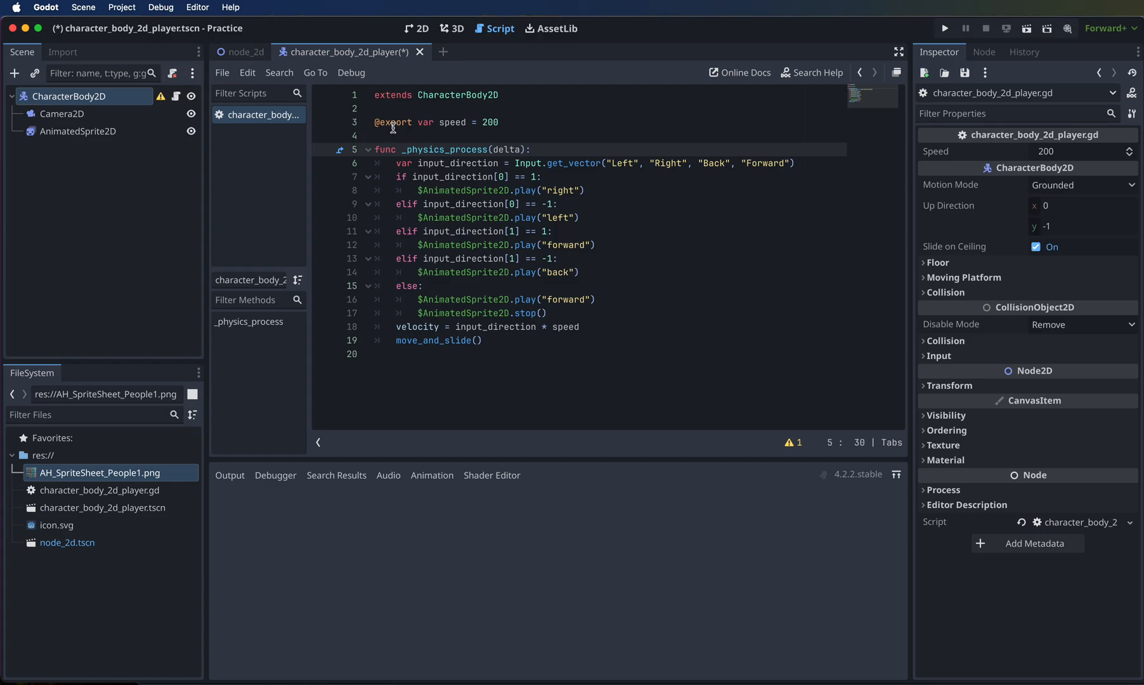
double_click(429, 122)
double_click(461, 122)
double_click(490, 122)
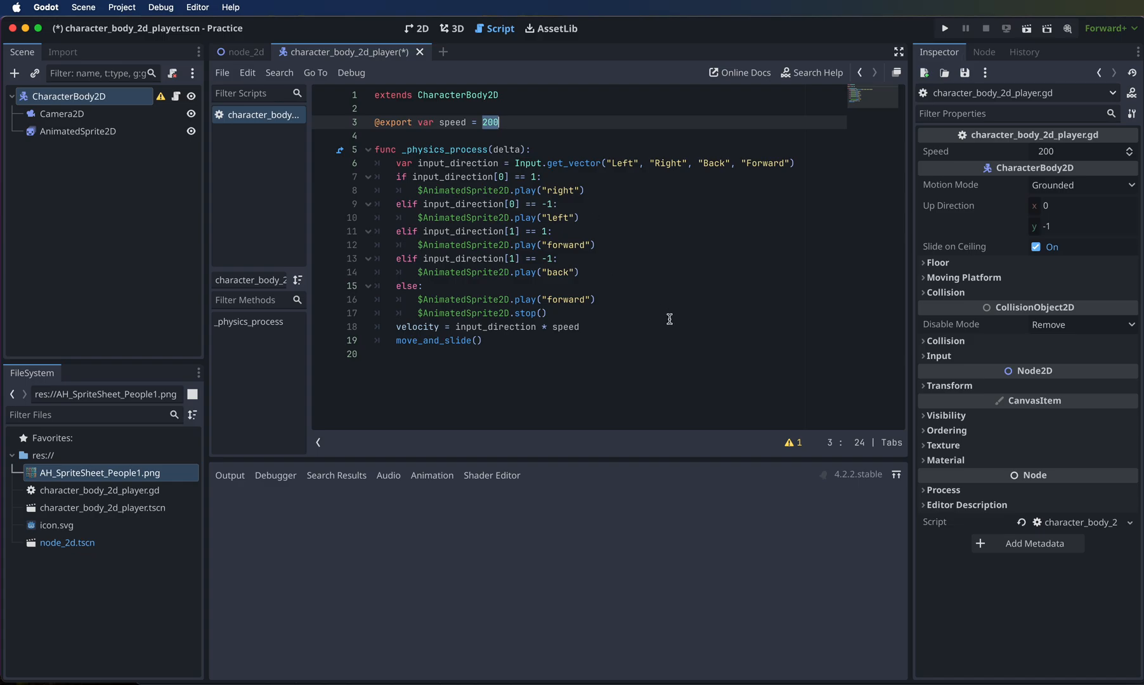
double_click(393, 122)
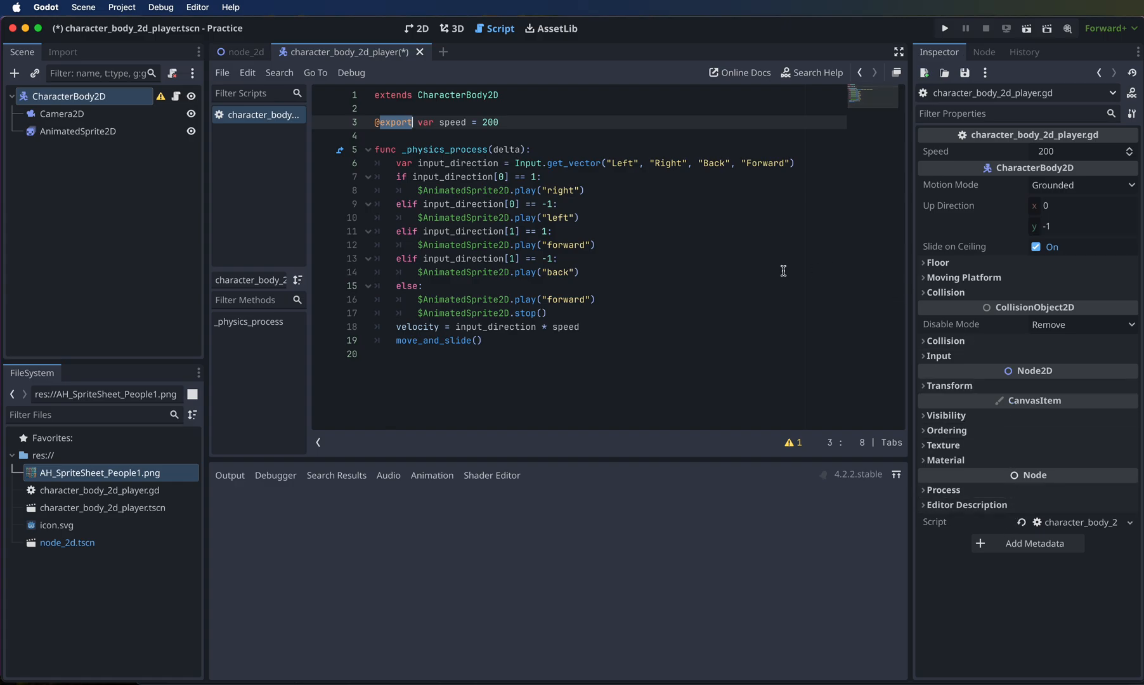
Step: Examine the input_direction variable and its Input.get_vector call with the Left, Right, Back and Forward arguments
left_click(641, 192)
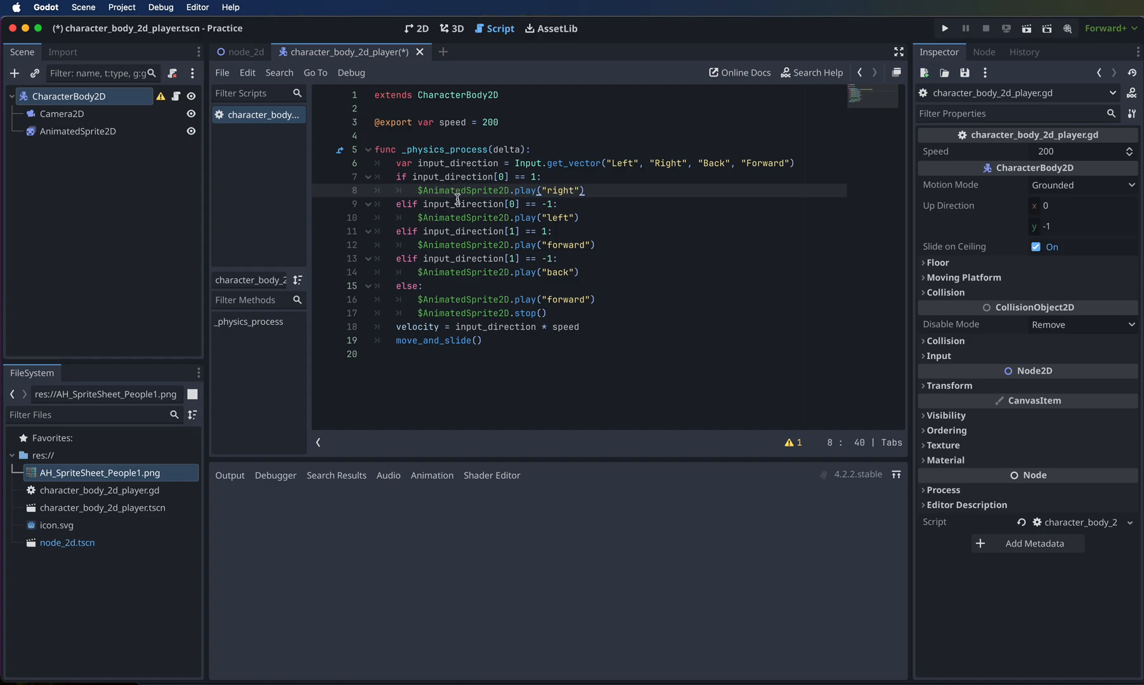
double_click(456, 164)
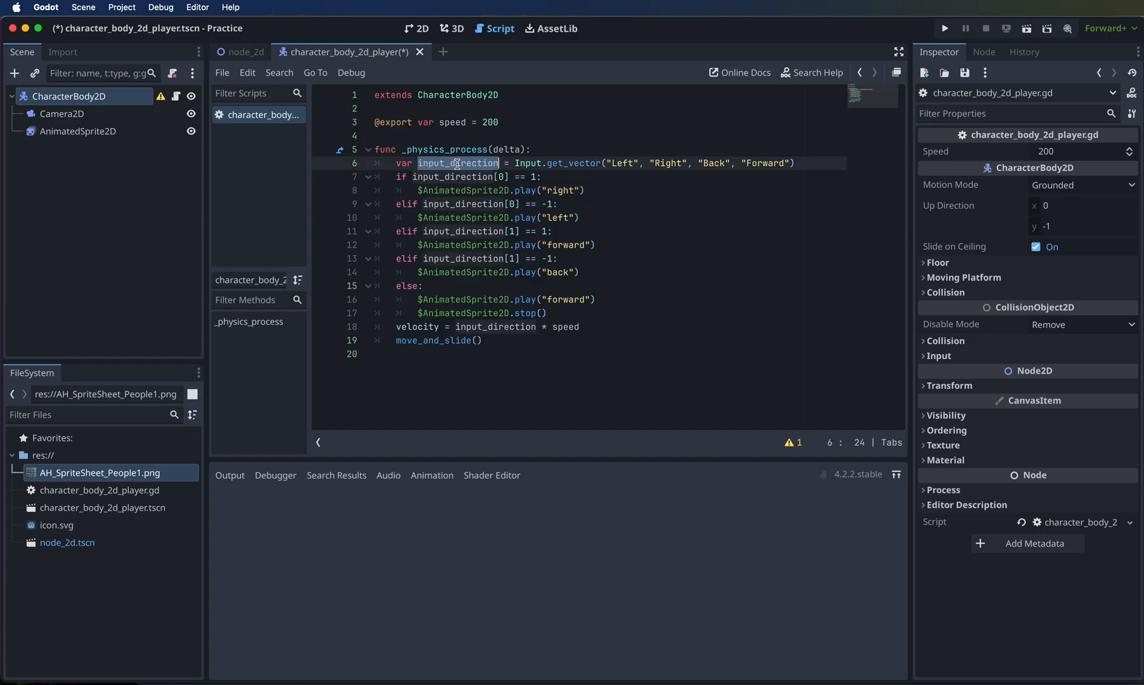
double_click(528, 163)
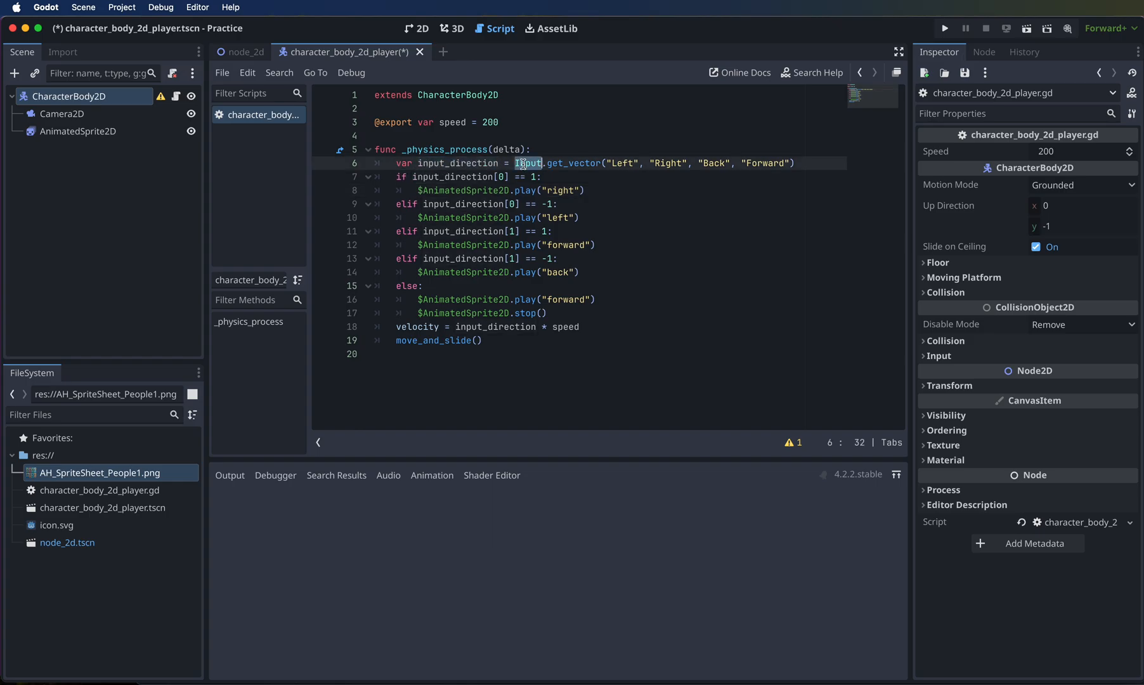
double_click(573, 163)
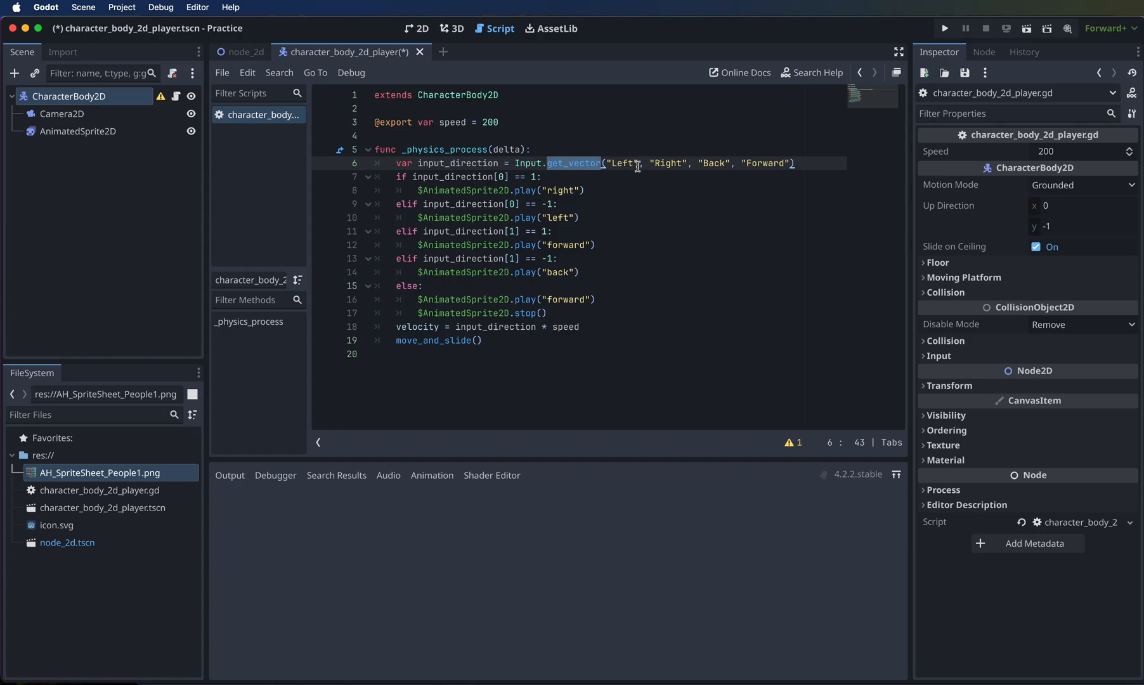
left_click_drag(603, 163, 517, 162)
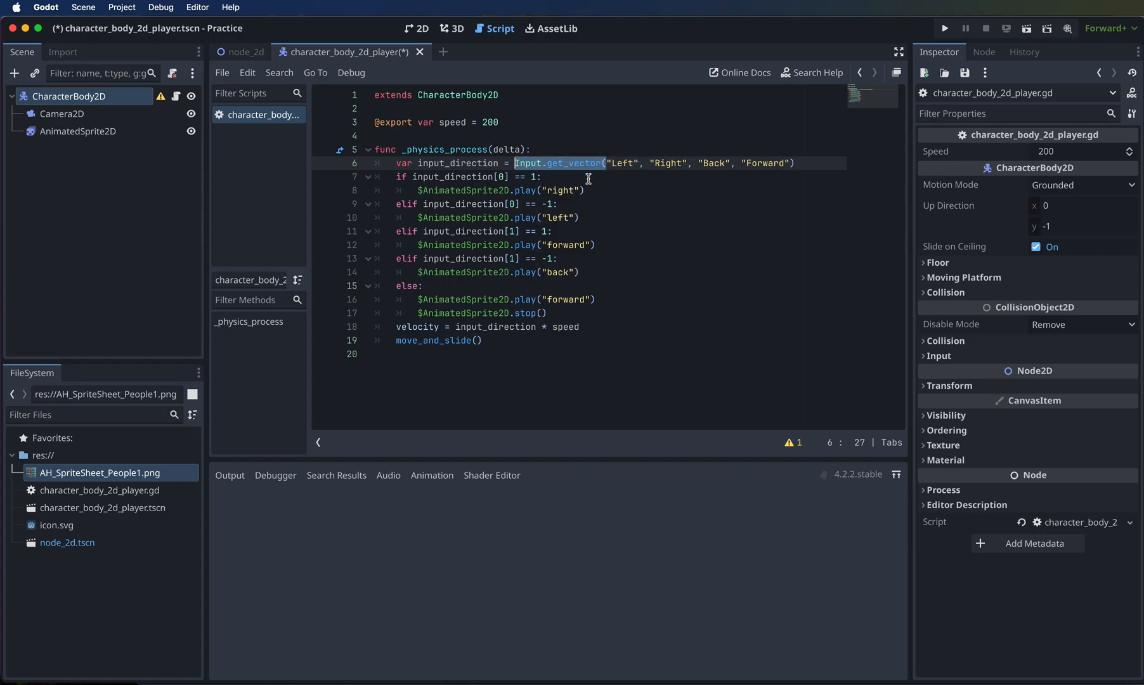
left_click(625, 163)
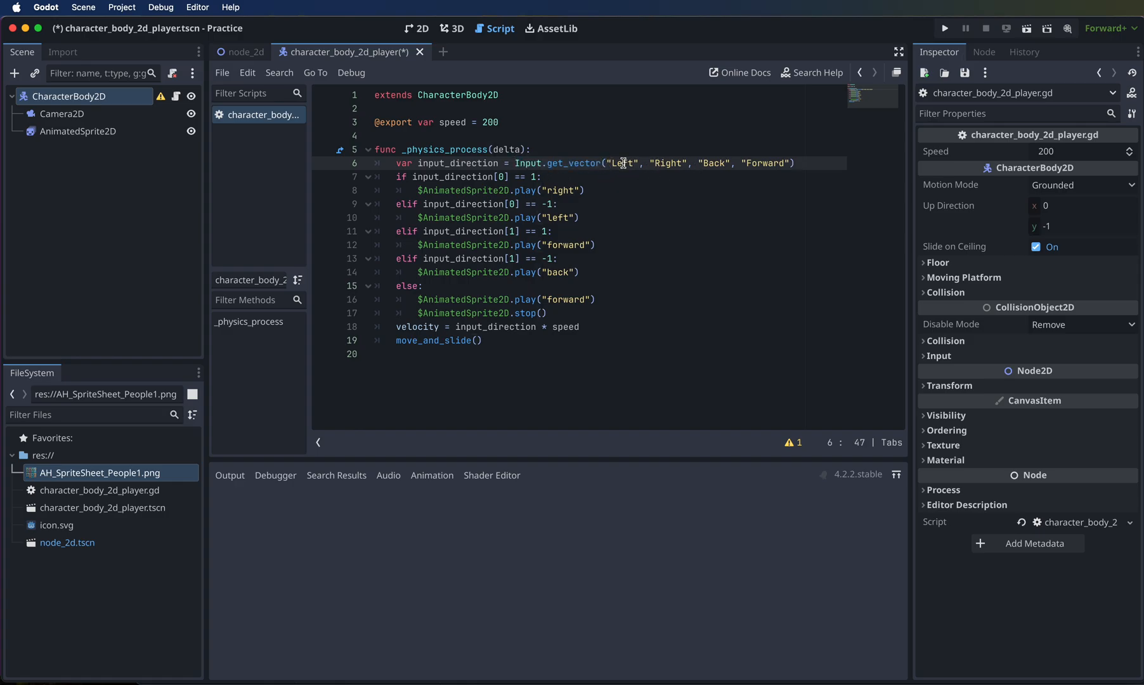
left_click(706, 162)
Step: Preview the AnimatedSprite2D node's right animation in the 2D view, stop playback and return to the player script
left_click(77, 132)
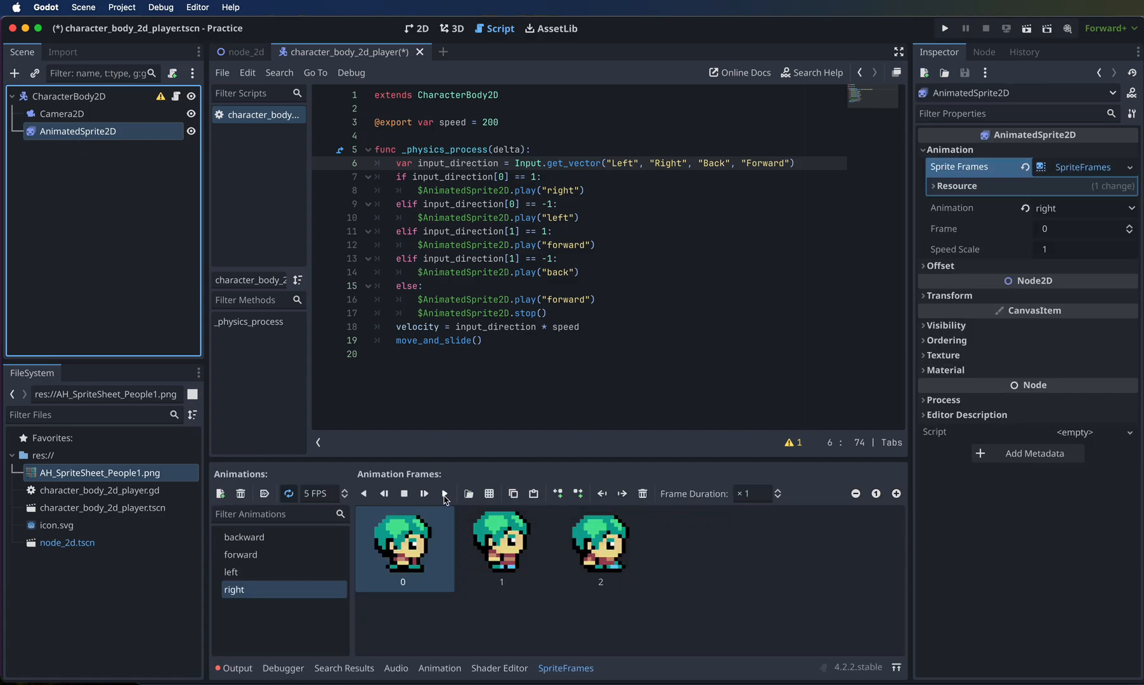
left_click(418, 29)
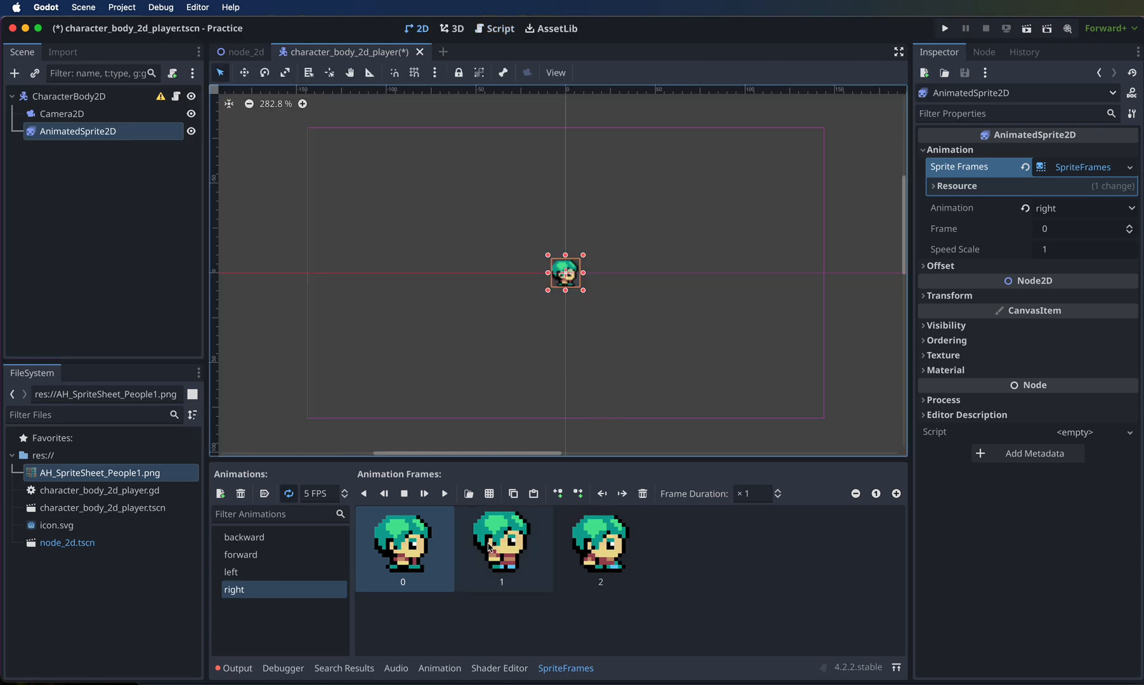
left_click(445, 494)
left_click(404, 494)
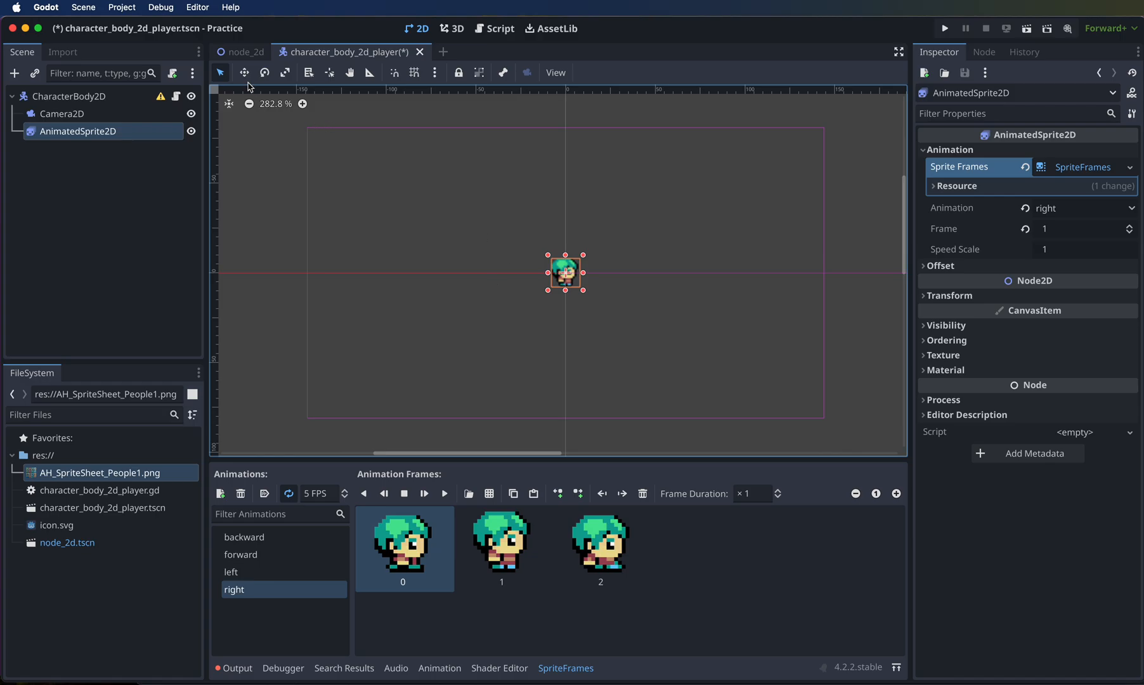
left_click(495, 30)
left_click(419, 30)
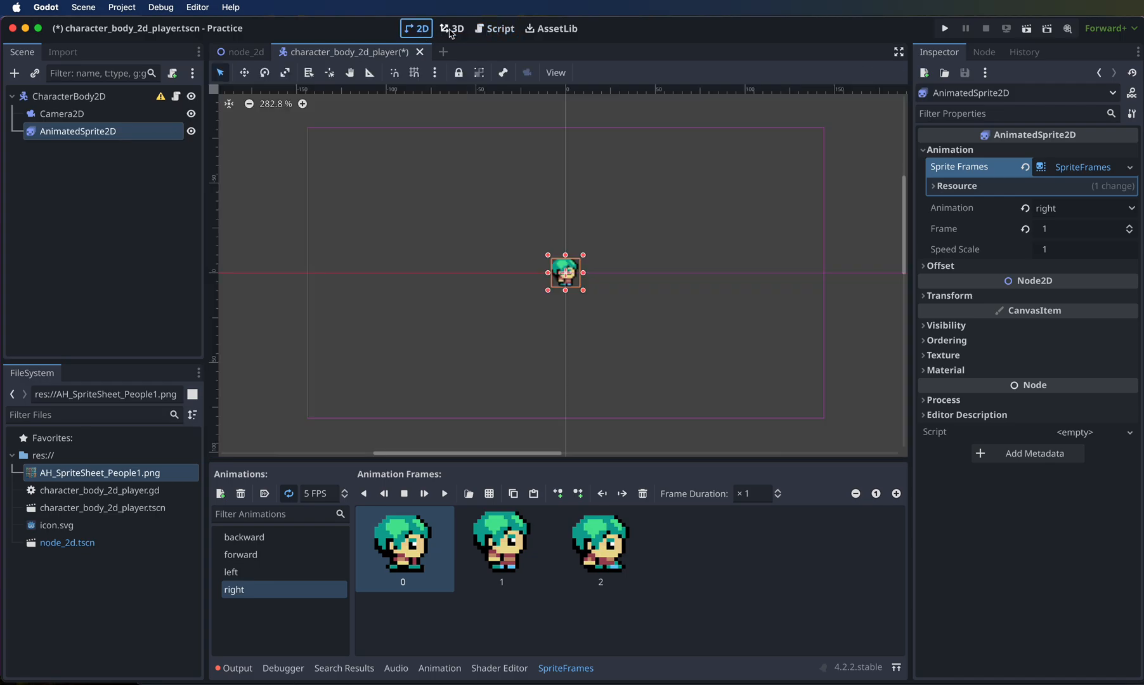
left_click(496, 30)
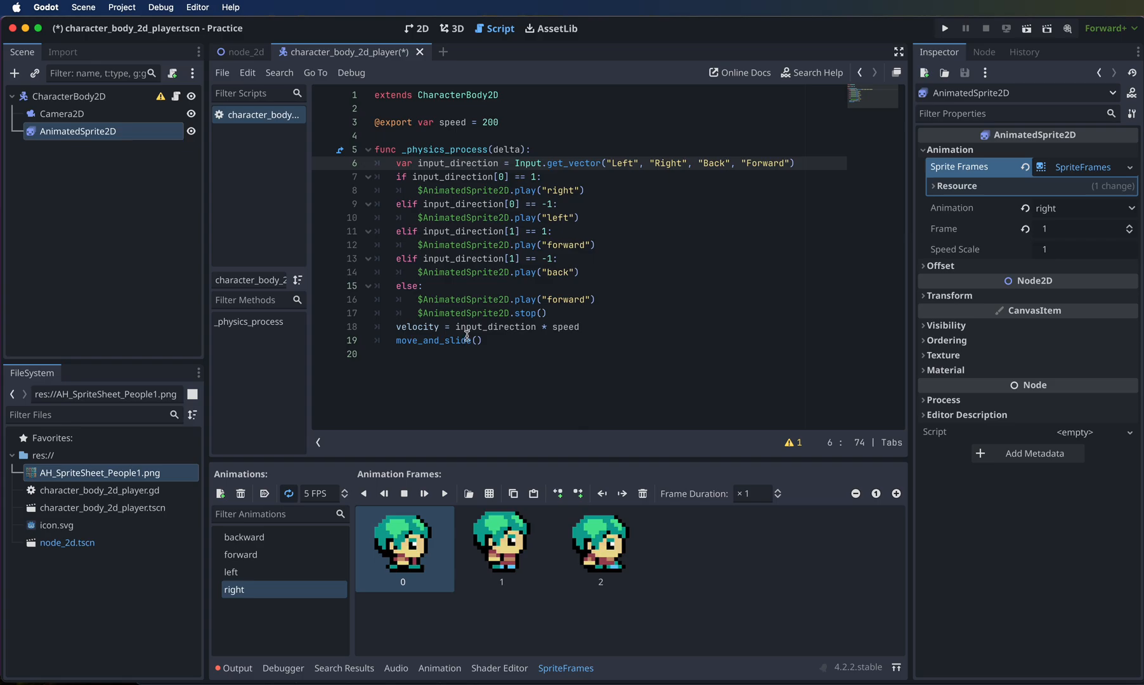
Step: Examine how the velocity line multiplies input_direction by the exported speed, and save the player scene
double_click(412, 326)
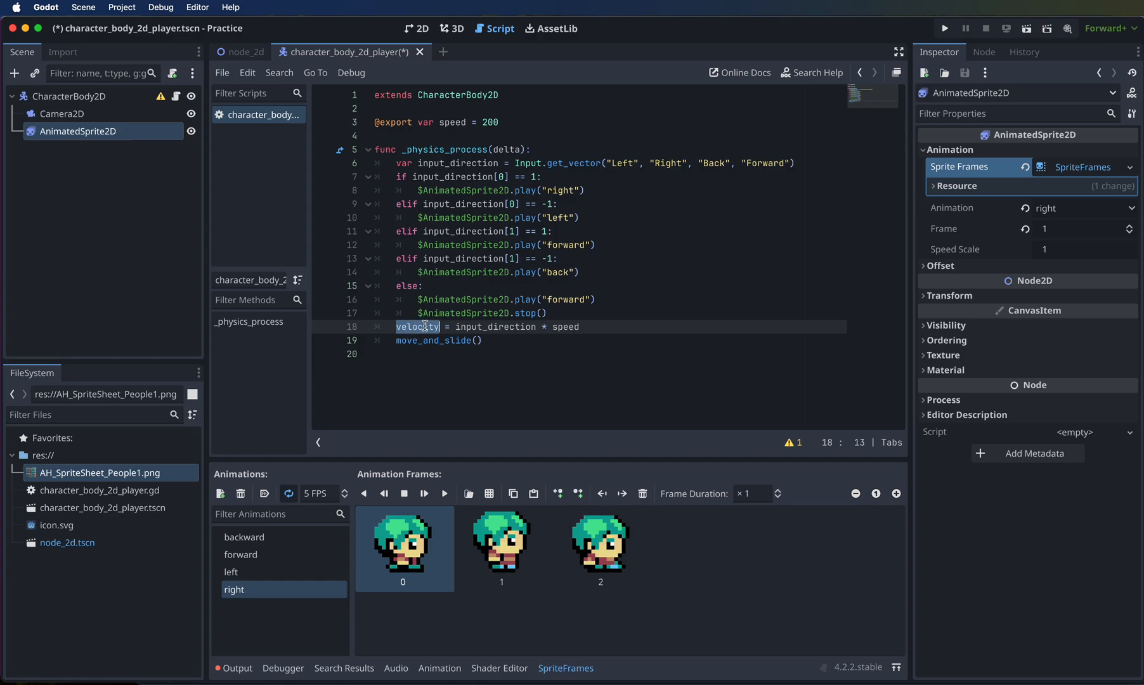
double_click(504, 328)
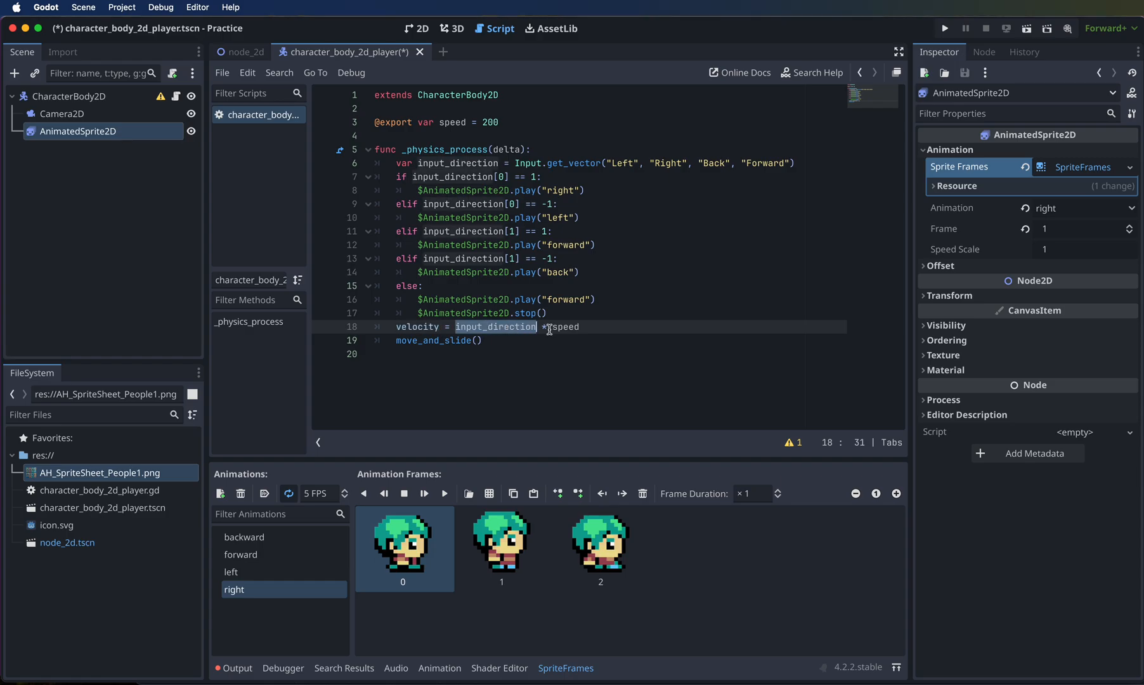
double_click(565, 328)
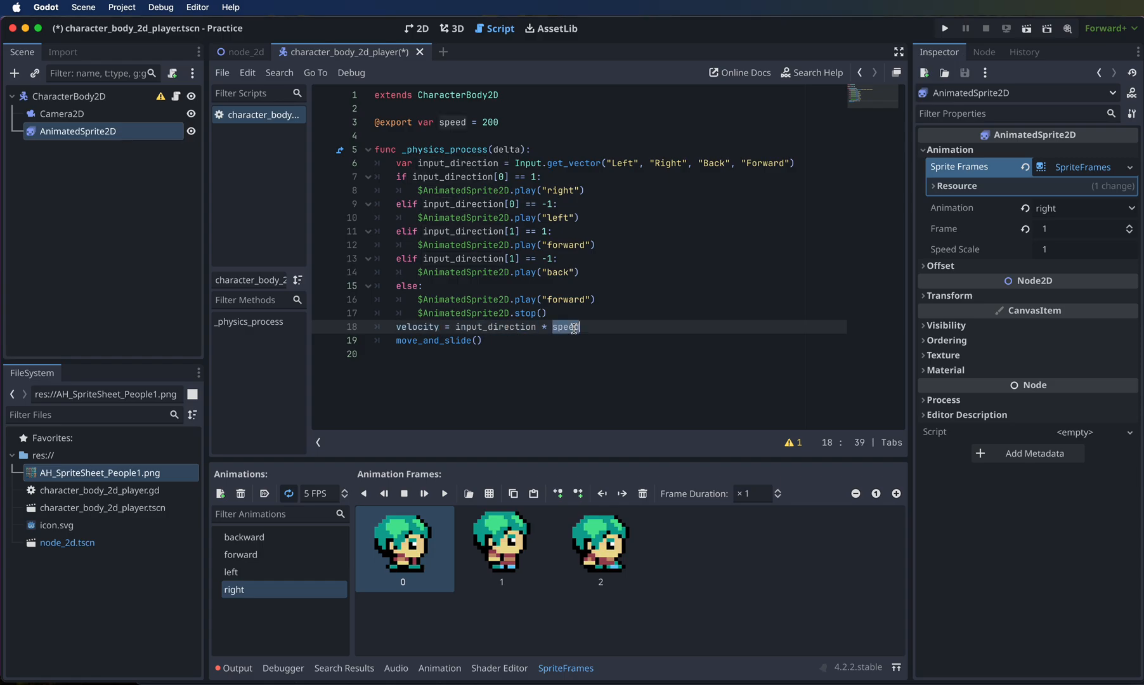
double_click(419, 327)
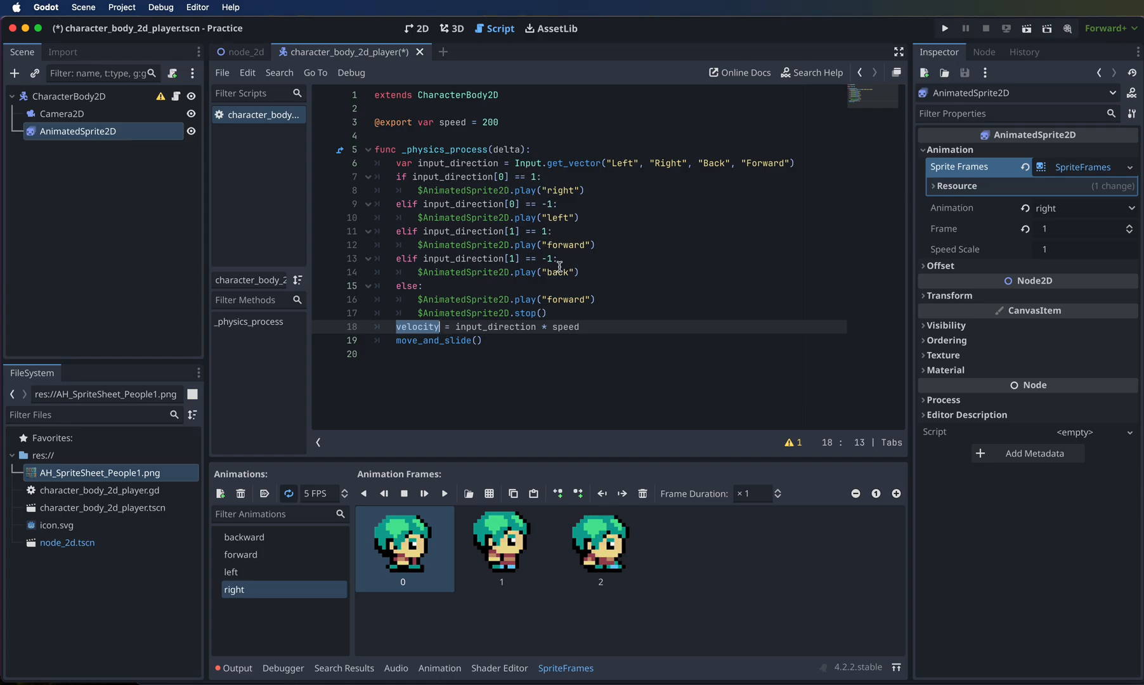
double_click(511, 326)
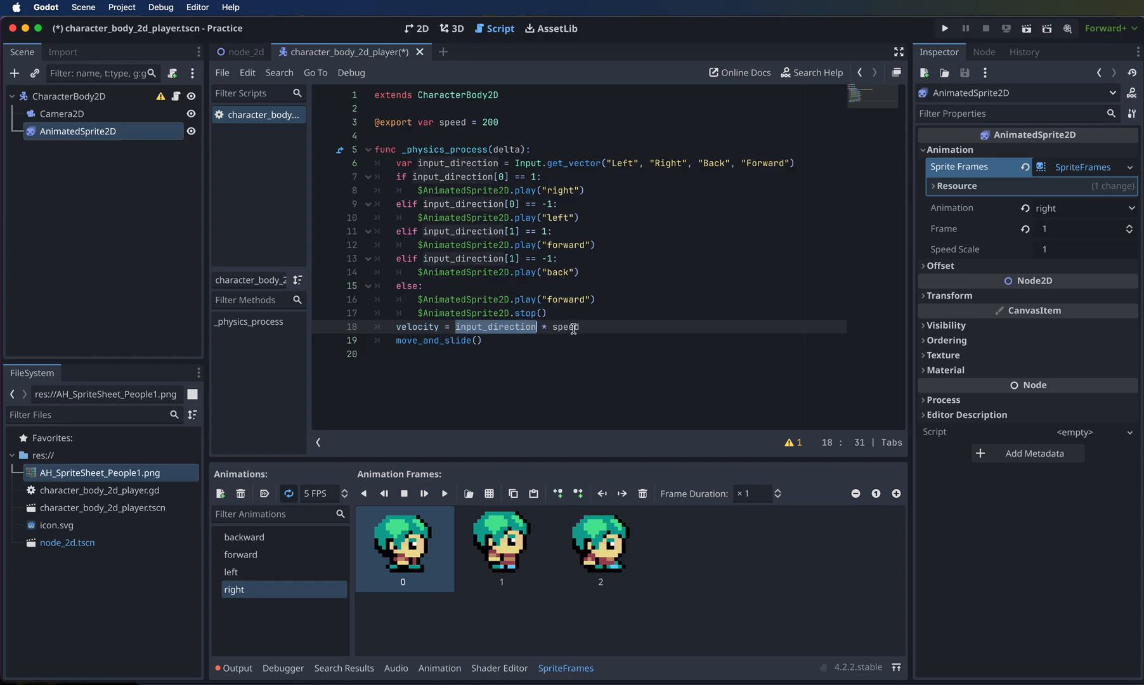
left_click(495, 122)
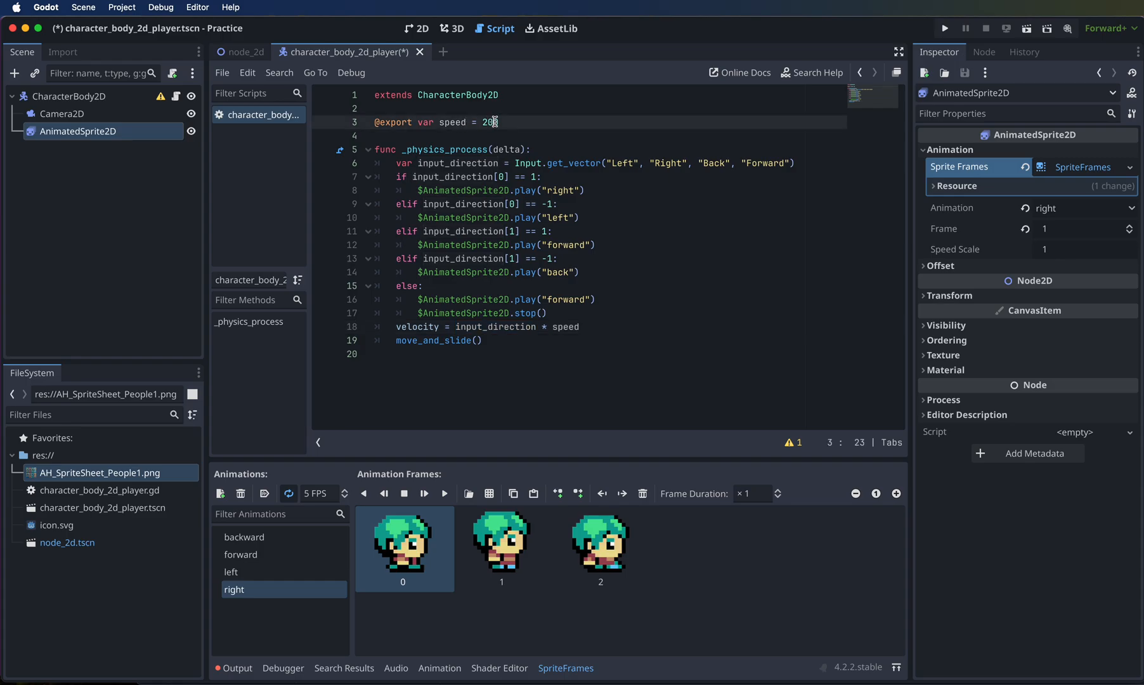
left_click(503, 326)
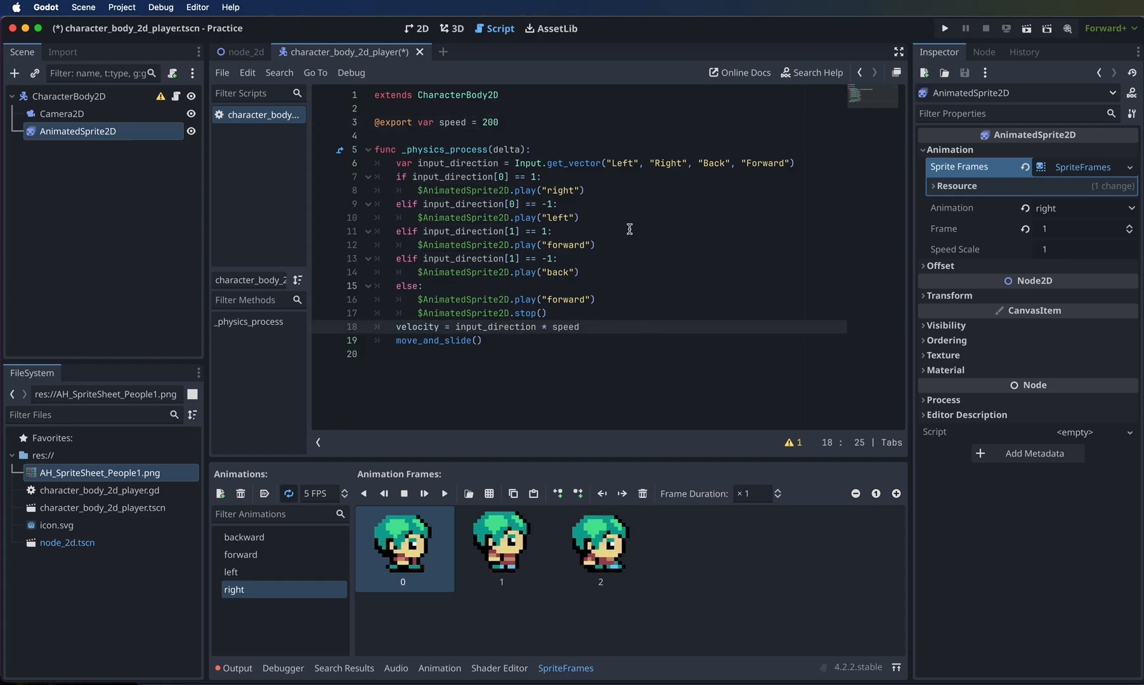
key("super+s")
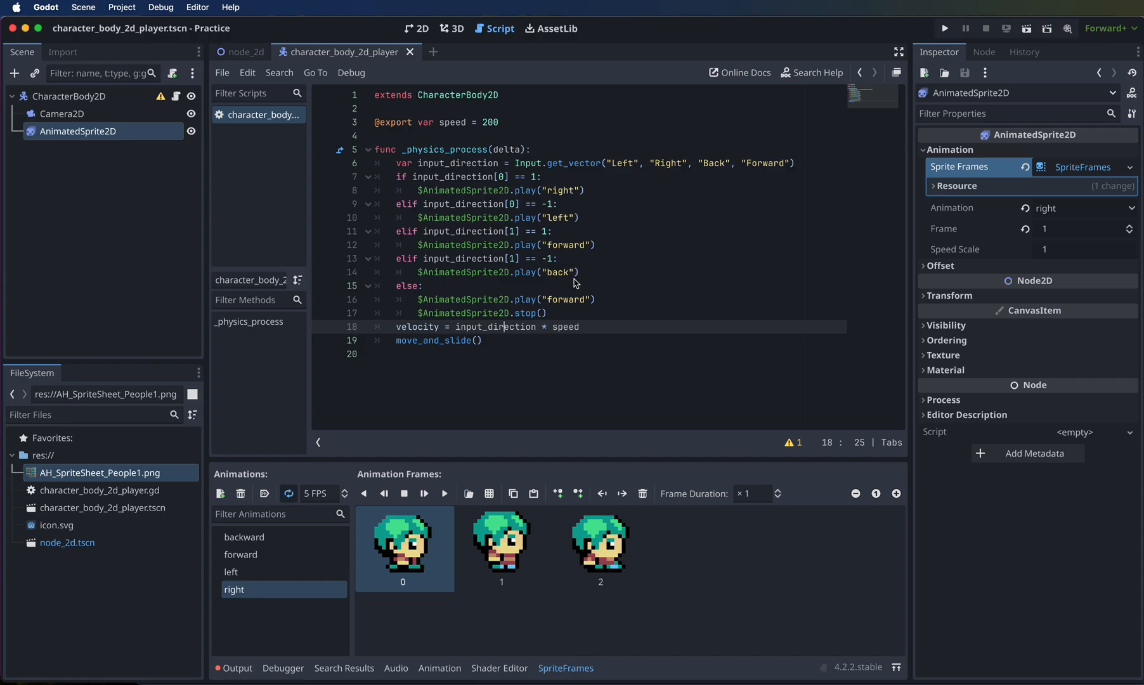
Step: Nudge the AnimatedSprite2D up, down, right and left in the 2D view, finishing one pixel above the origin, and deselect it
left_click(420, 30)
key("Up")
key("Down")
key("Left")
key("Right")
key("Up")
key("Down")
key("Up")
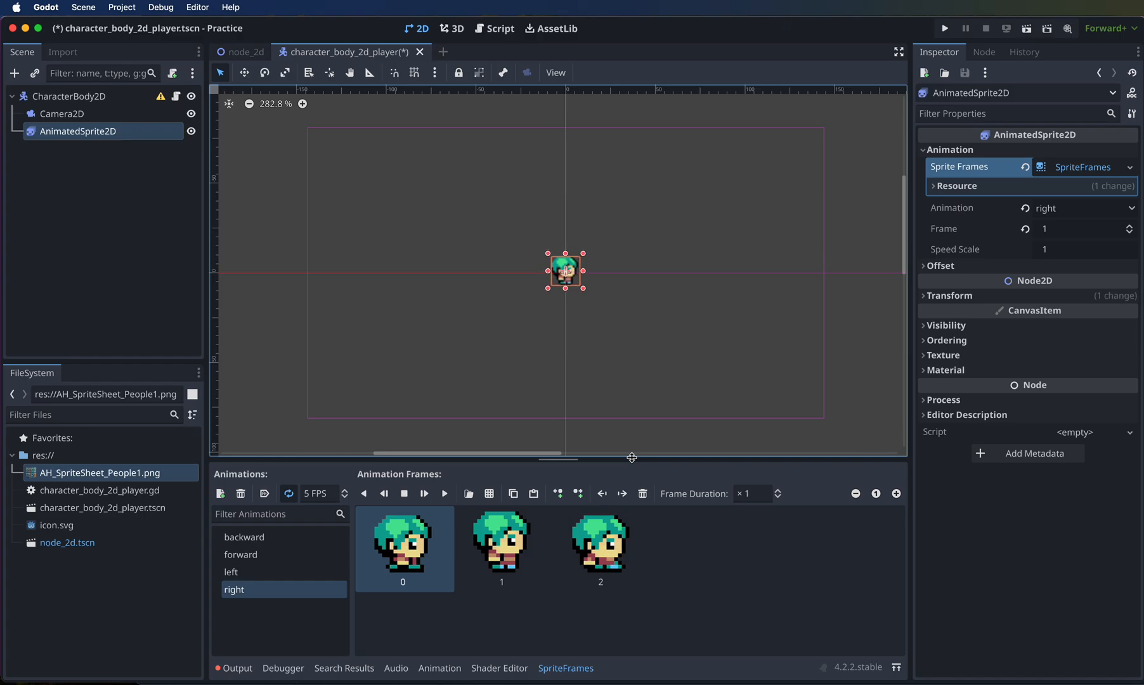
key("Right")
key("Right")
key("Right")
key("Right")
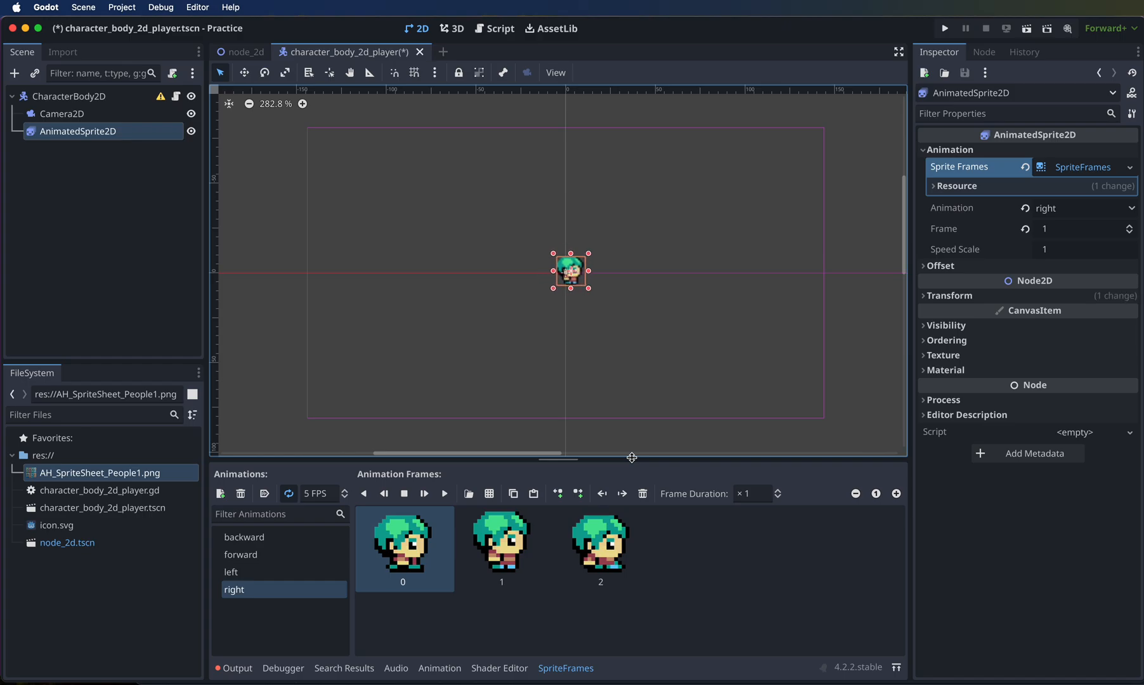
key("Right")
key("Right")
key("Right")
key("Right")
key("Right")
key("Right")
key("Right")
key("Left")
key("Left")
key("Left")
key("Left")
key("Left")
key("Left")
key("Left")
key("Left")
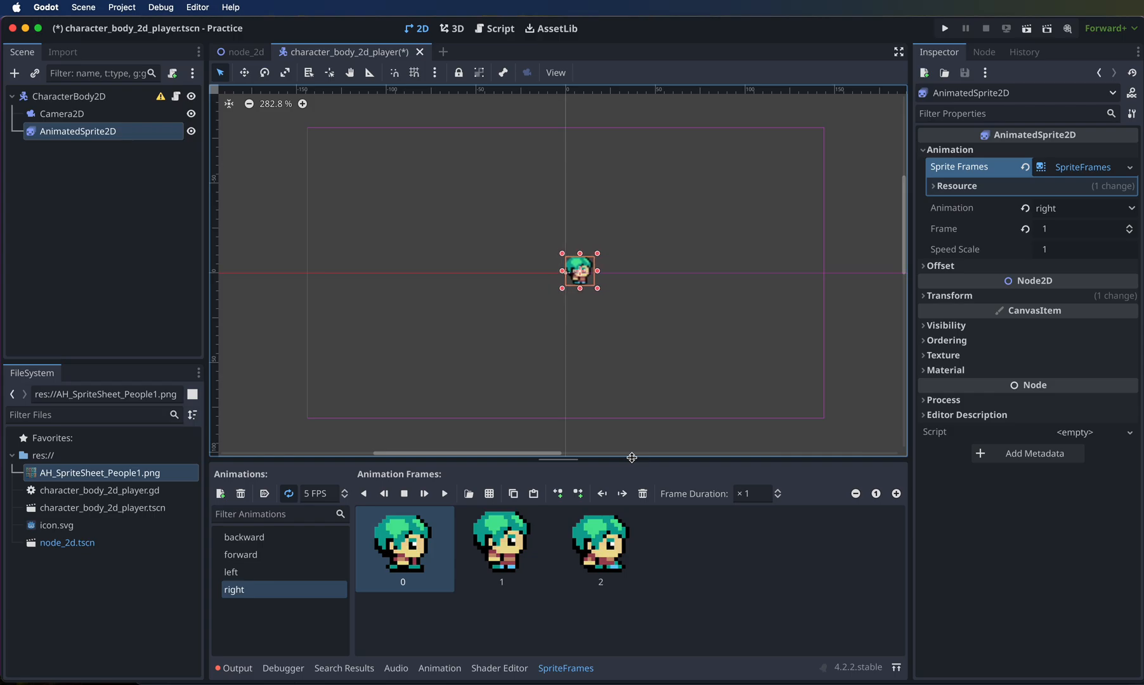
key("Left")
key("Left")
key("Left")
key("Left")
key("Left")
key("Left")
key("Right")
key("Right")
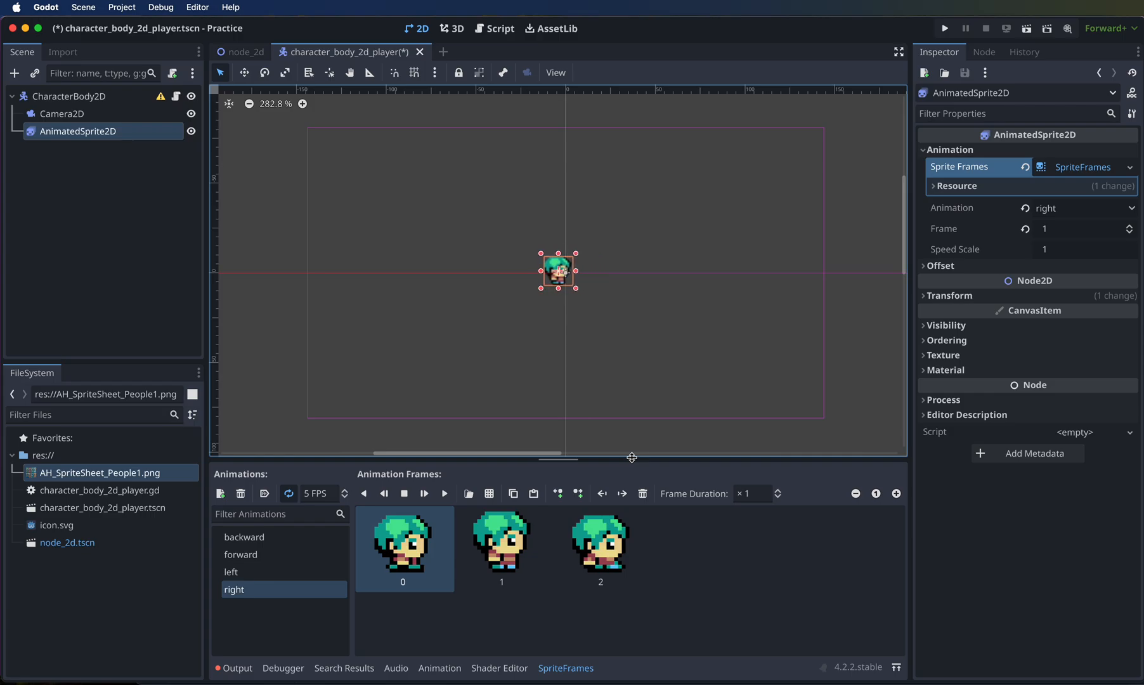
key("Right")
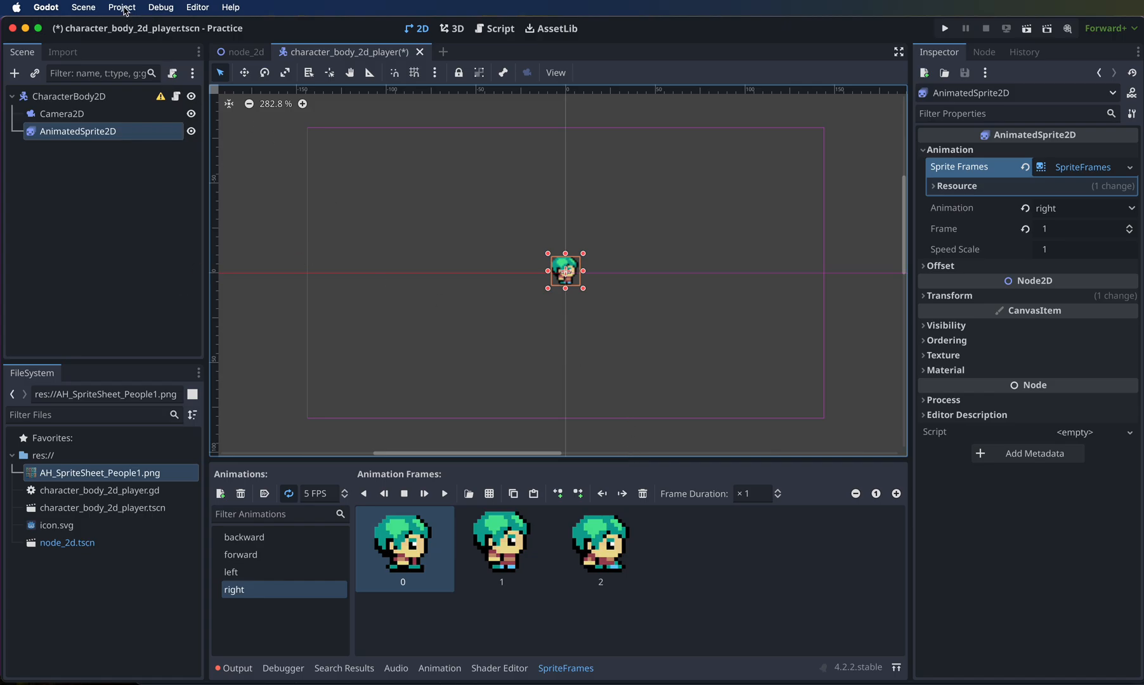
left_click(428, 244)
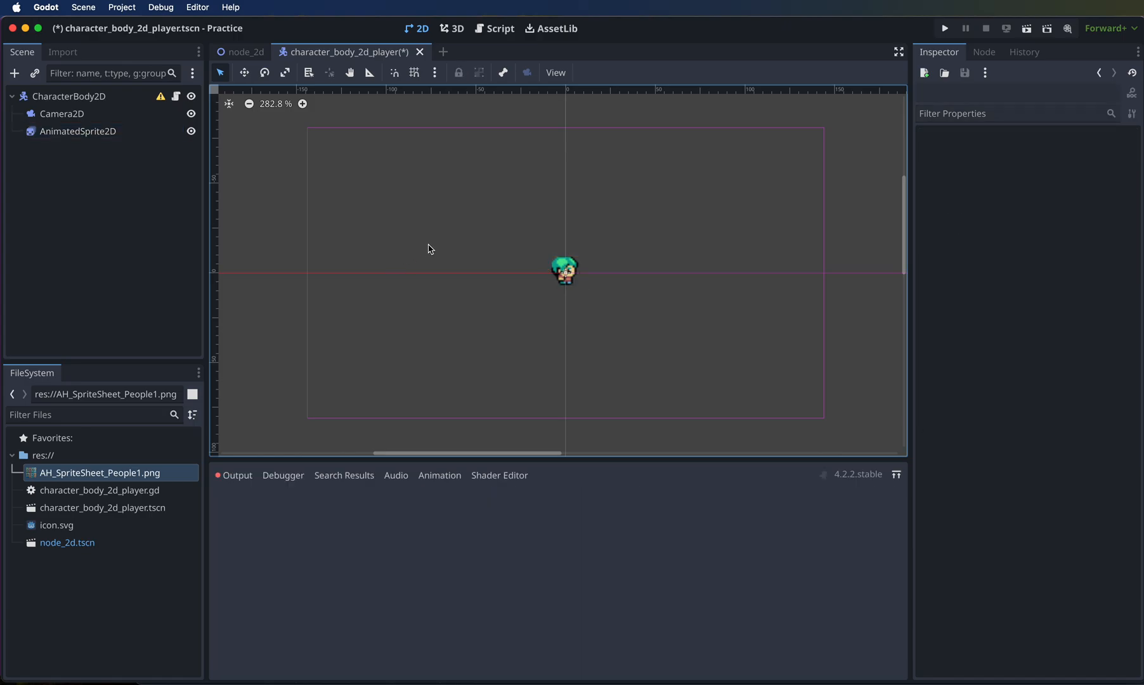
Step: Add a new input action named left to the Input Map in the project settings
left_click(127, 9)
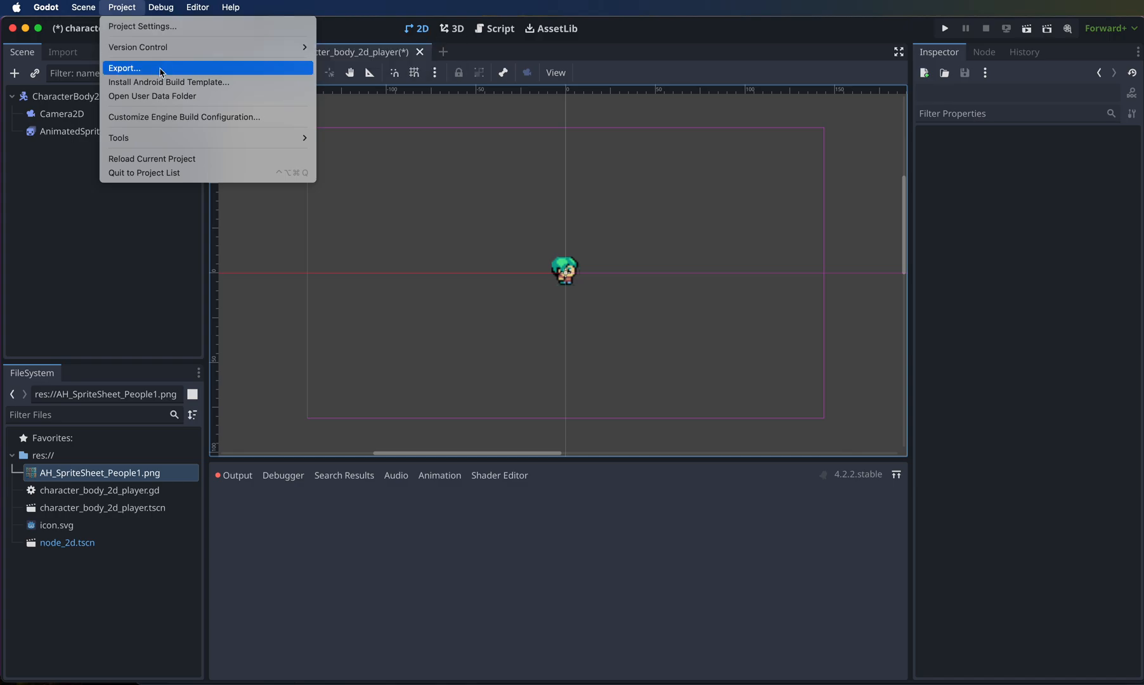
left_click(171, 29)
left_click_drag(1076, 120, 488, 94)
left_click(426, 112)
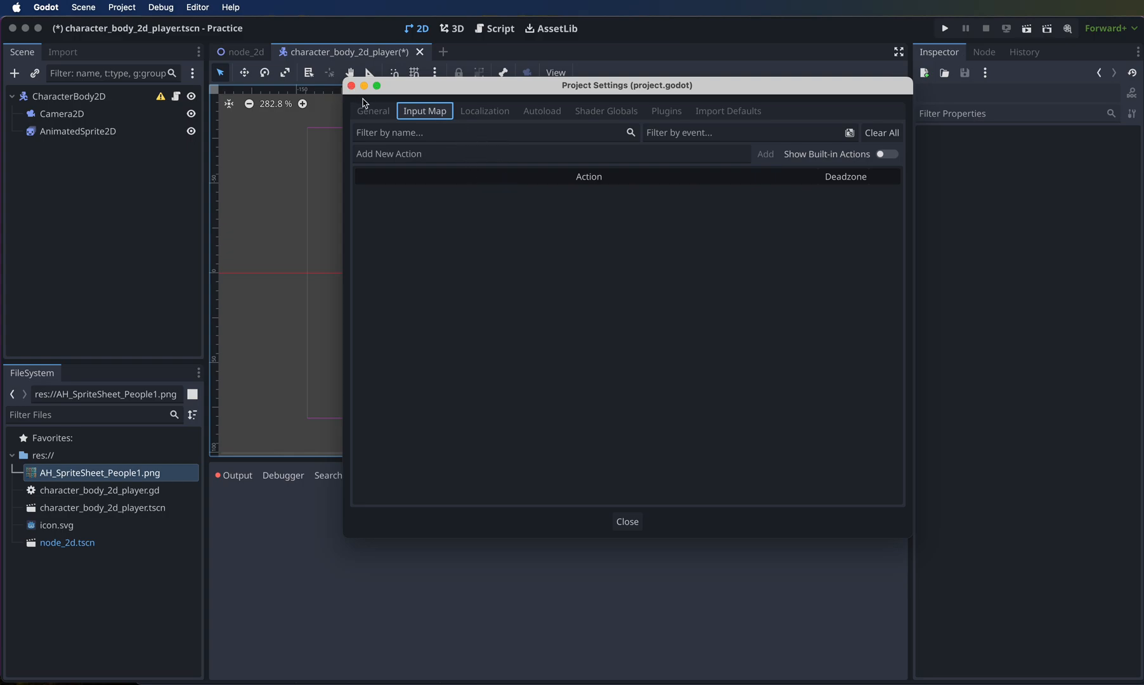
left_click(435, 153)
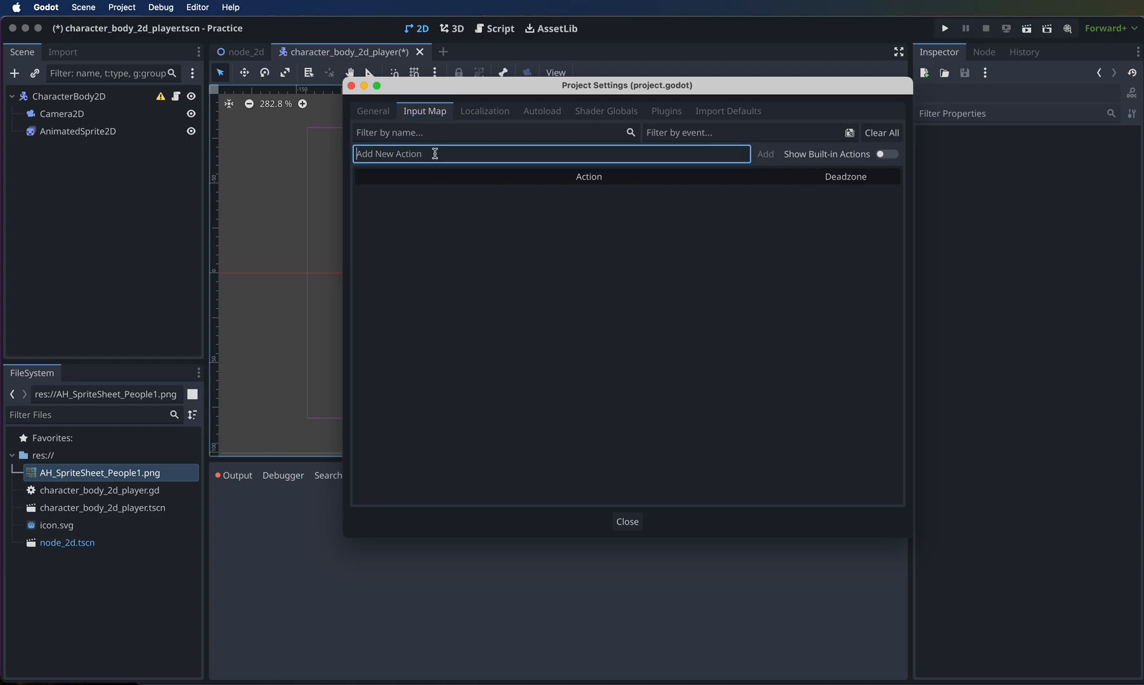
left_click(452, 138)
left_click(455, 153)
left_click(572, 185)
left_click(541, 156)
type("left")
left_click(767, 155)
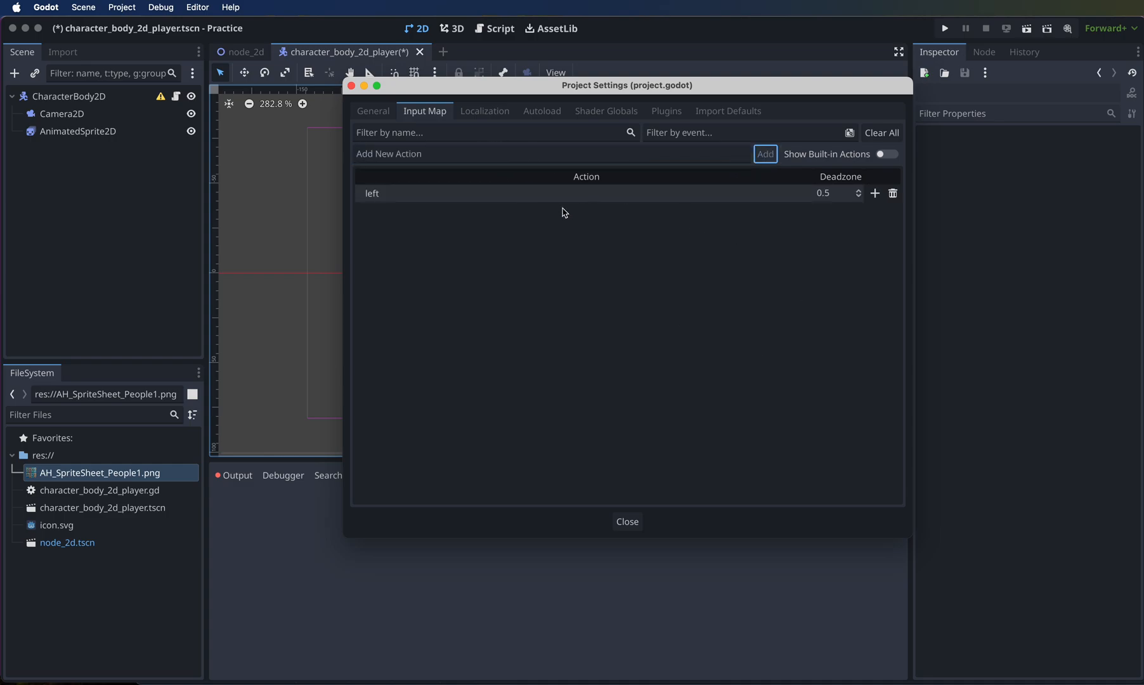
Step: Bind the physical A key to the left input action
left_click(875, 194)
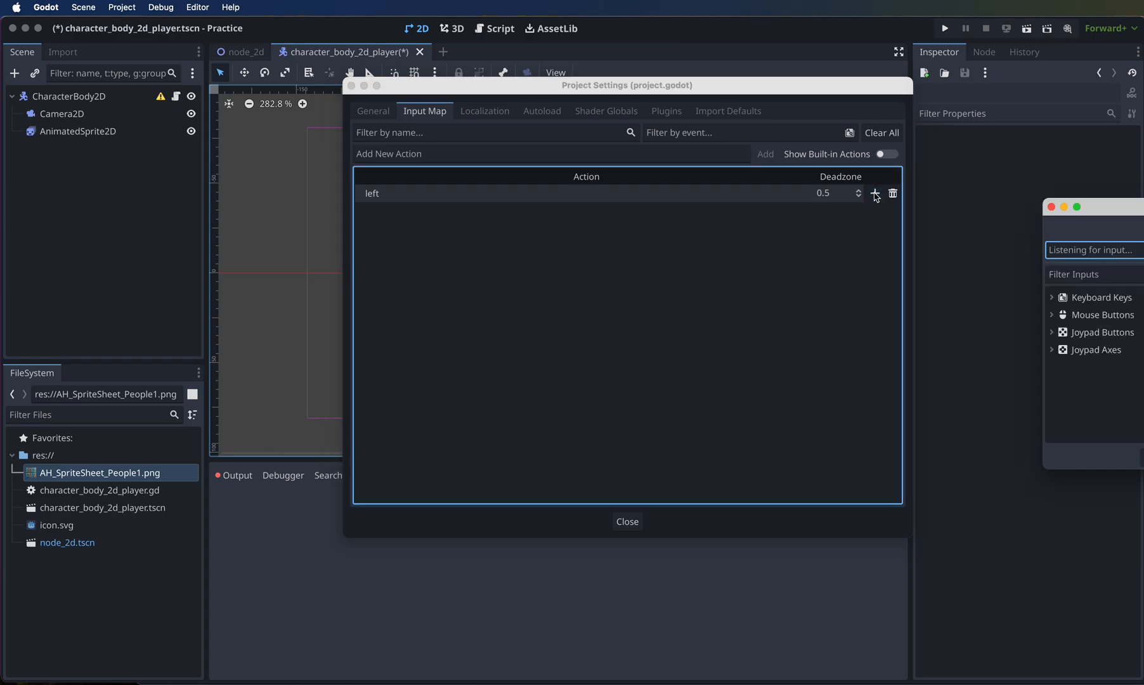
left_click_drag(1128, 206, 794, 202)
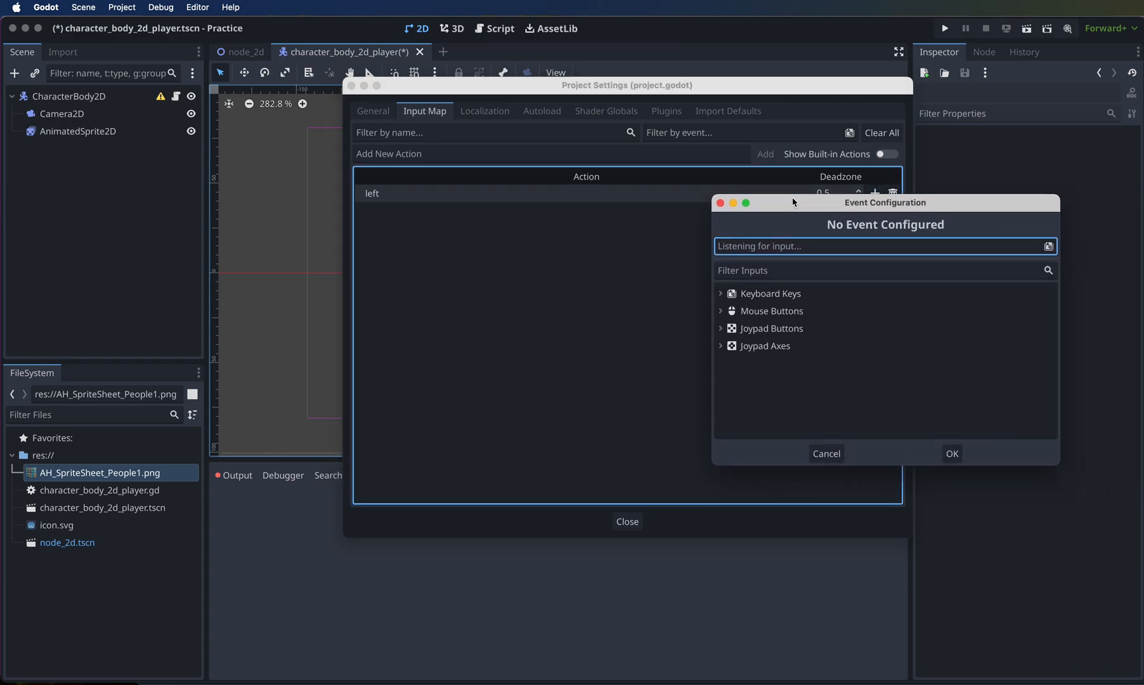
key("a")
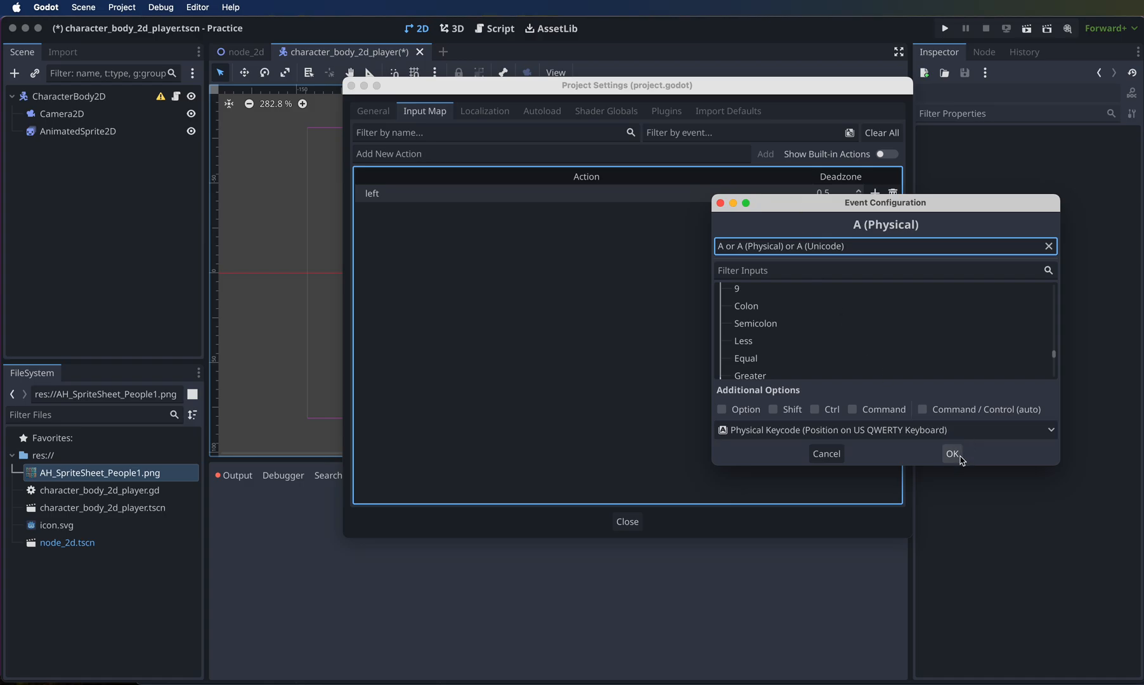
left_click(952, 453)
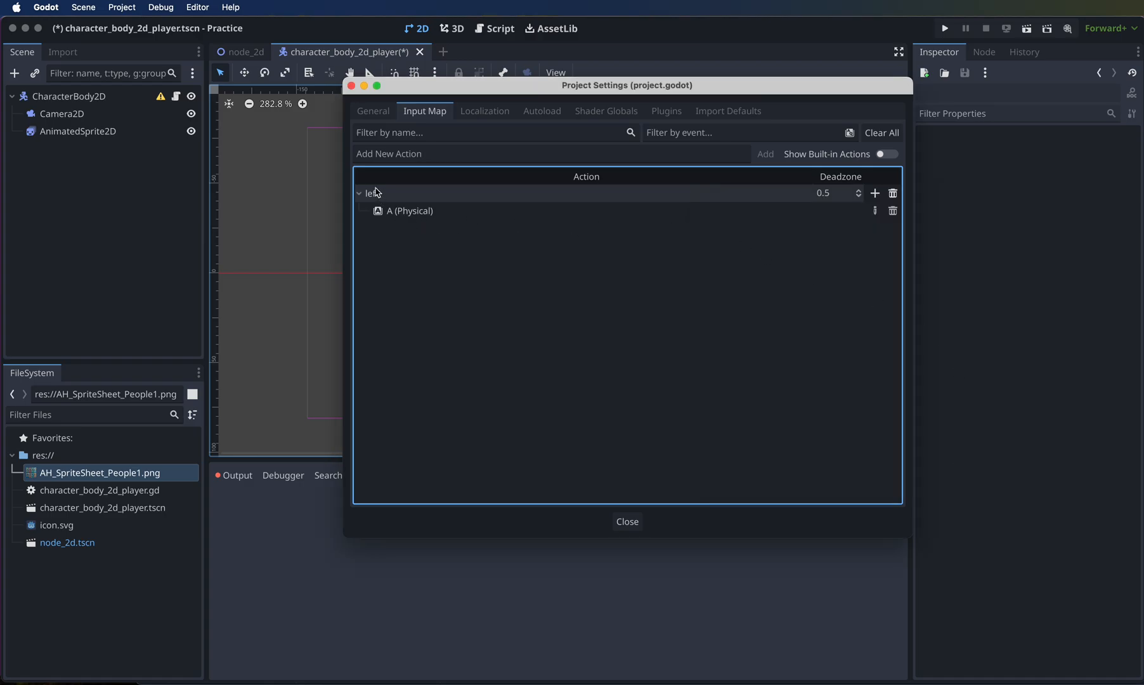
Step: Add a second input action named right to the Input Map
left_click(413, 155)
type("r")
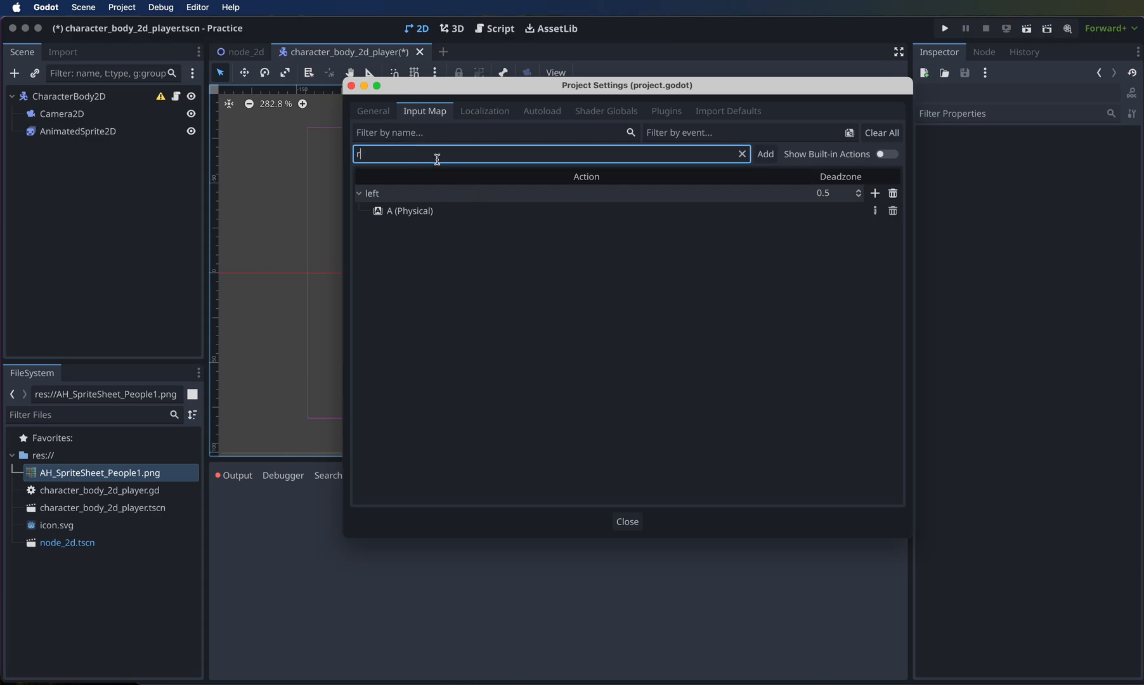
type("ight")
left_click(766, 156)
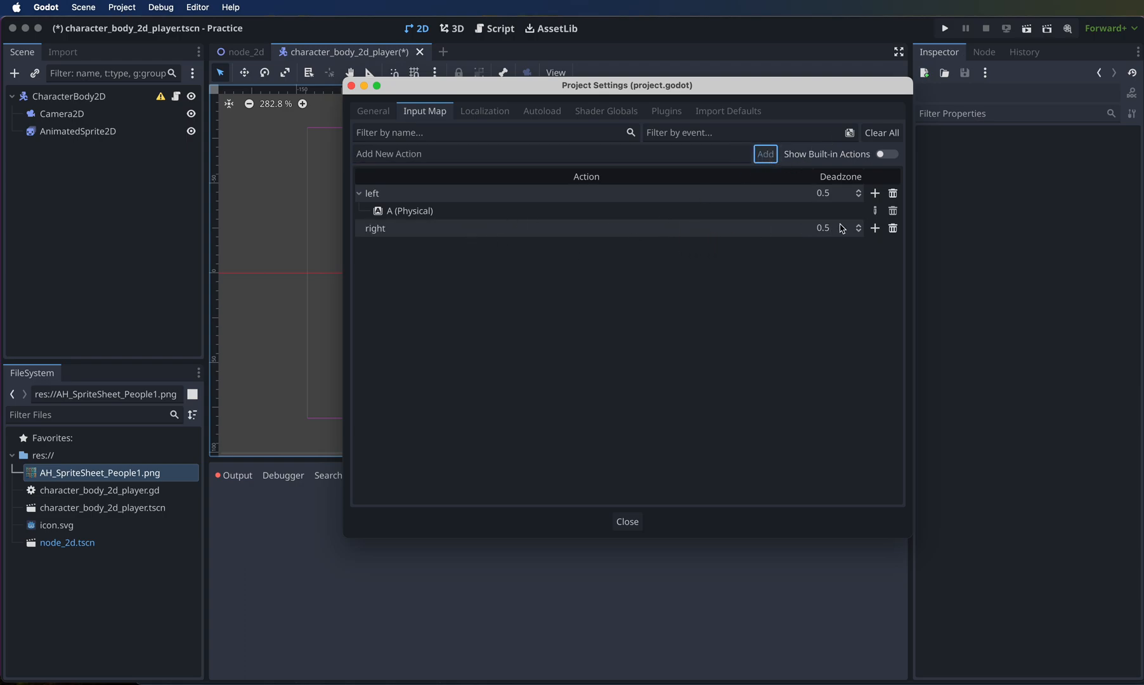
Step: Bind the physical D key to the right input action
left_click(876, 229)
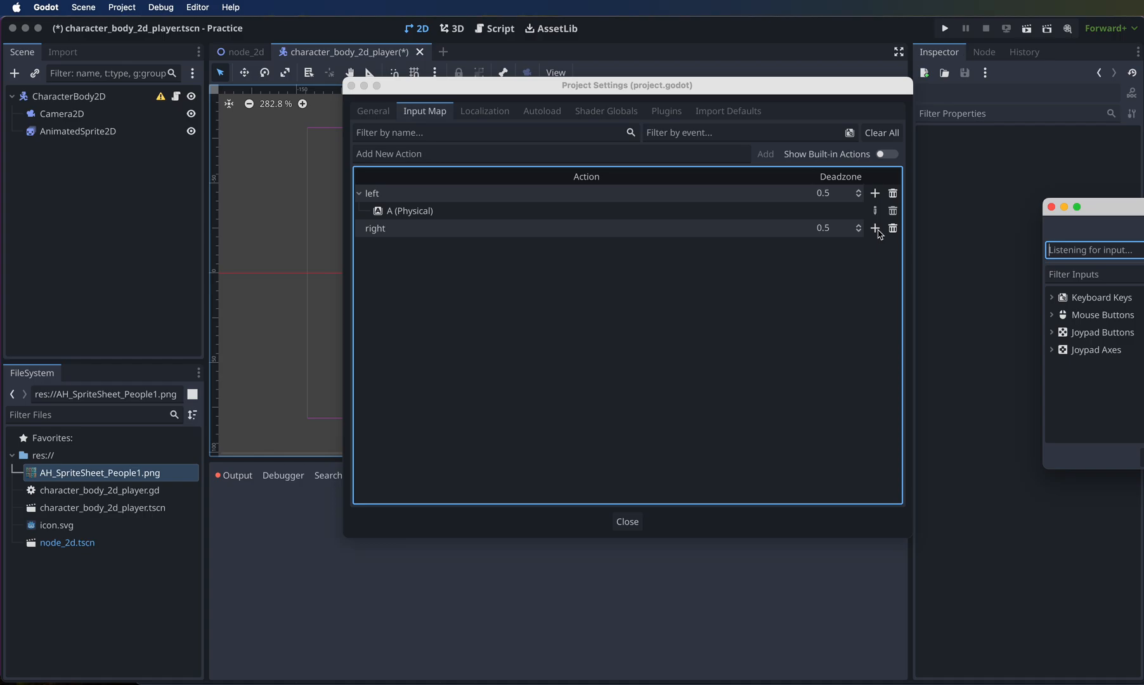
left_click_drag(1139, 207, 720, 185)
key("d")
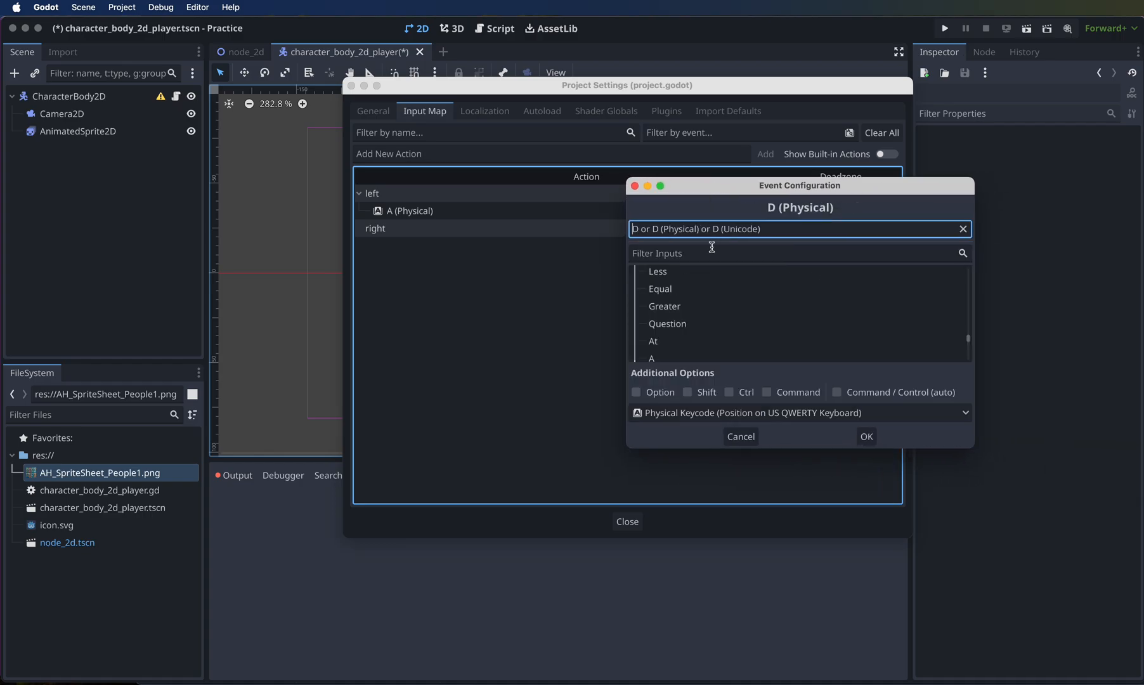
left_click(865, 435)
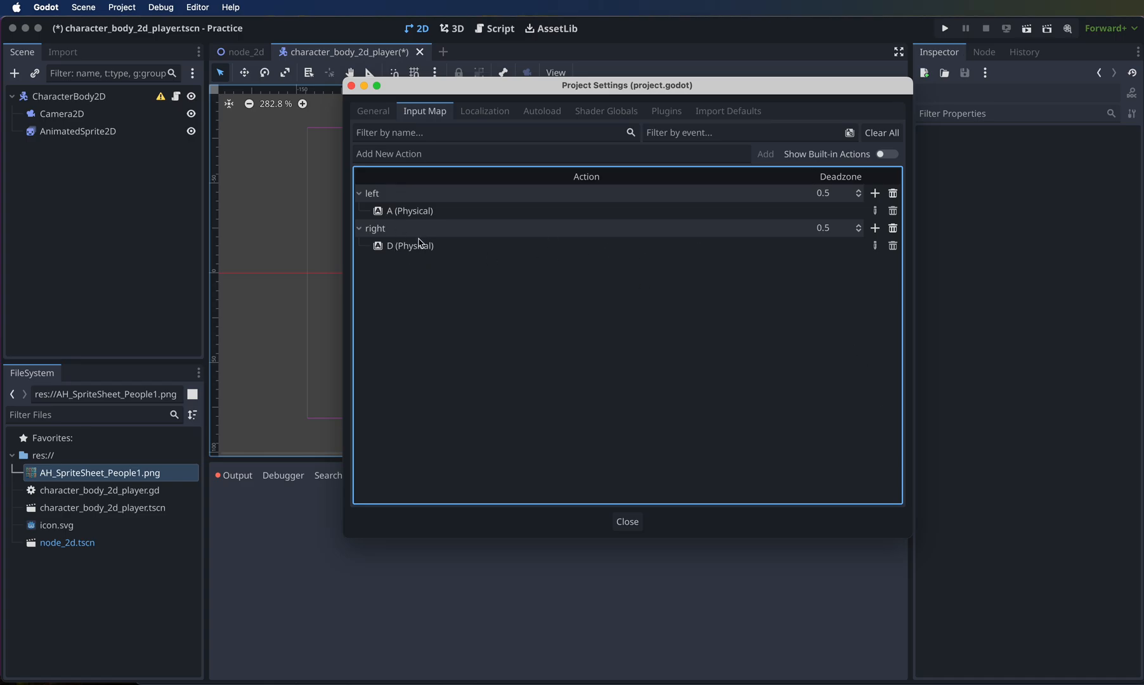
Step: Add an input action named up to the Input Map and bind the physical W key to it
left_click(428, 153)
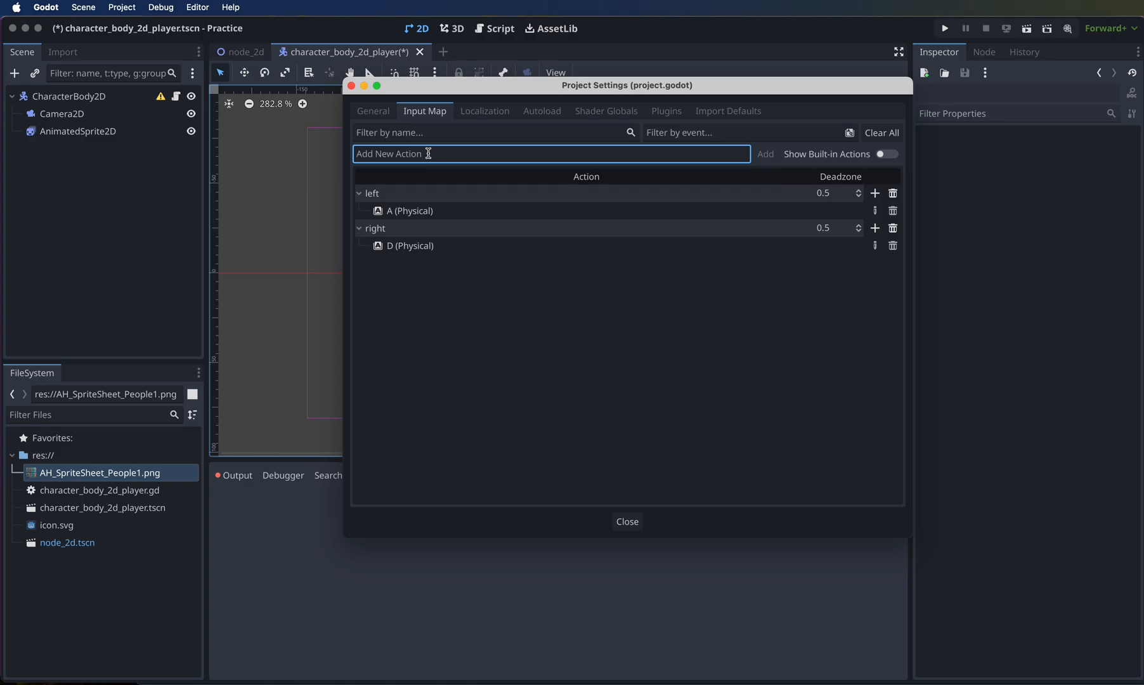
type("up")
left_click(764, 156)
left_click(875, 262)
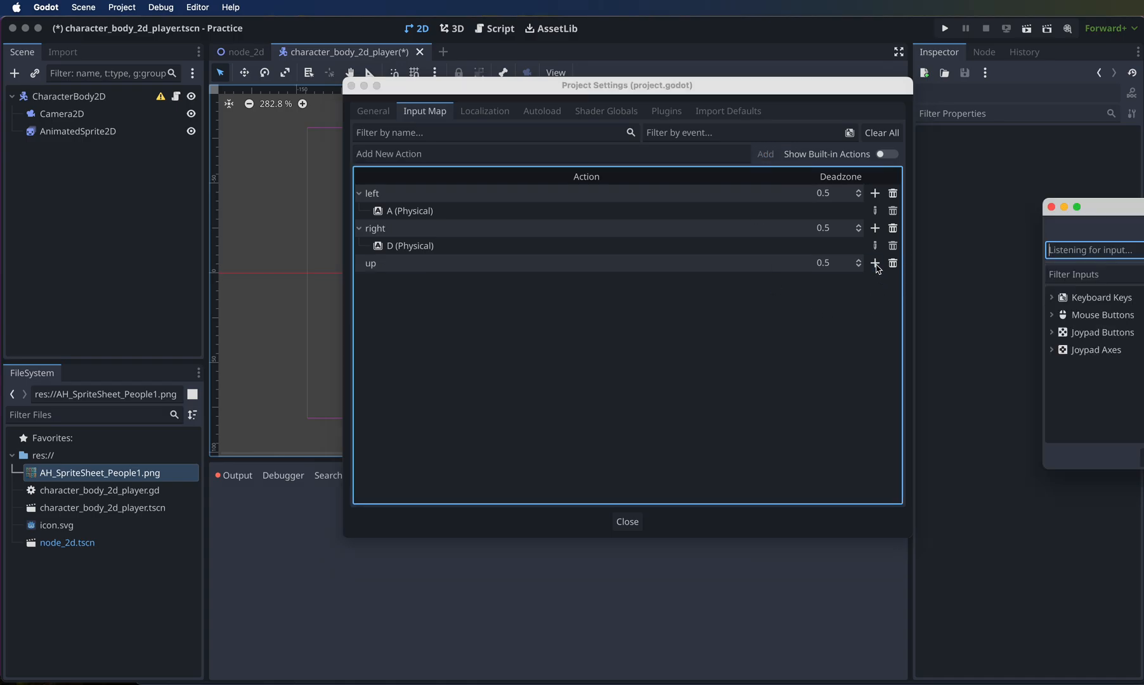
left_click_drag(1120, 211, 774, 188)
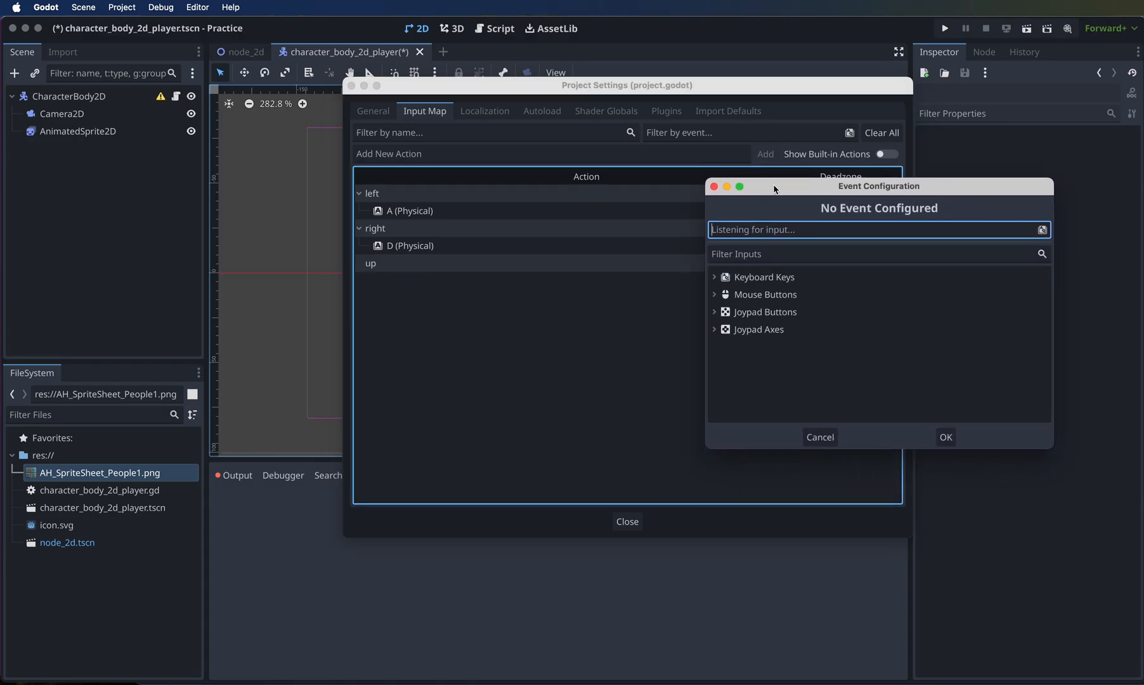
key("w")
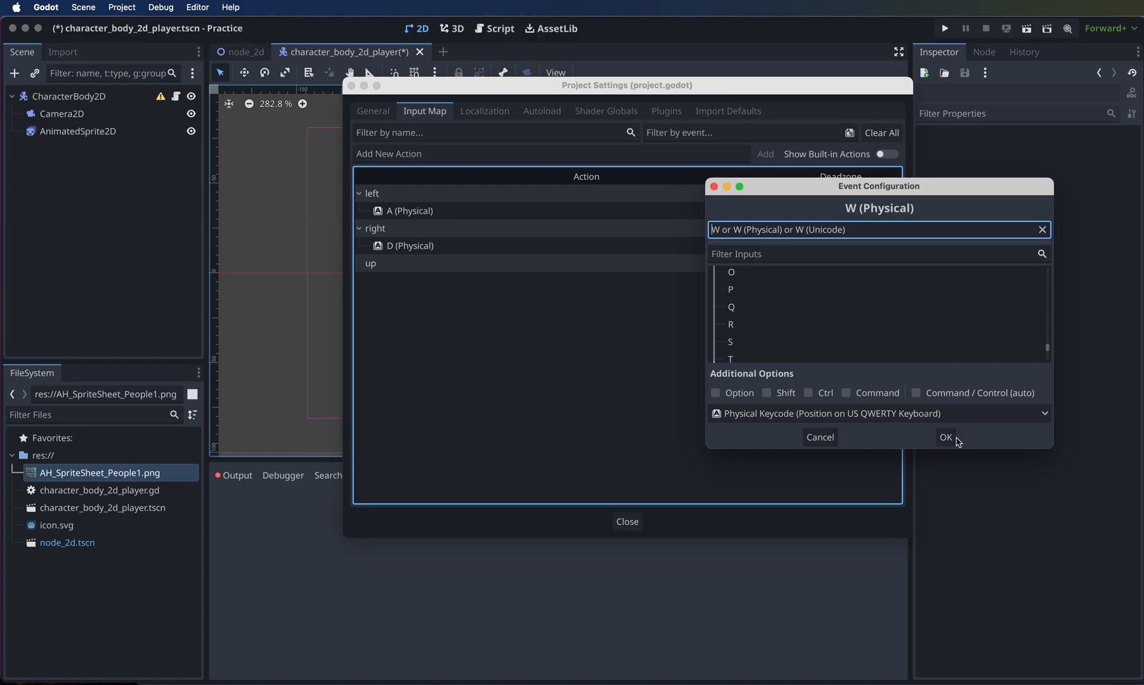
left_click(945, 437)
Step: Add an input action named down, bind the physical S key to it, and close the project settings
left_click(431, 155)
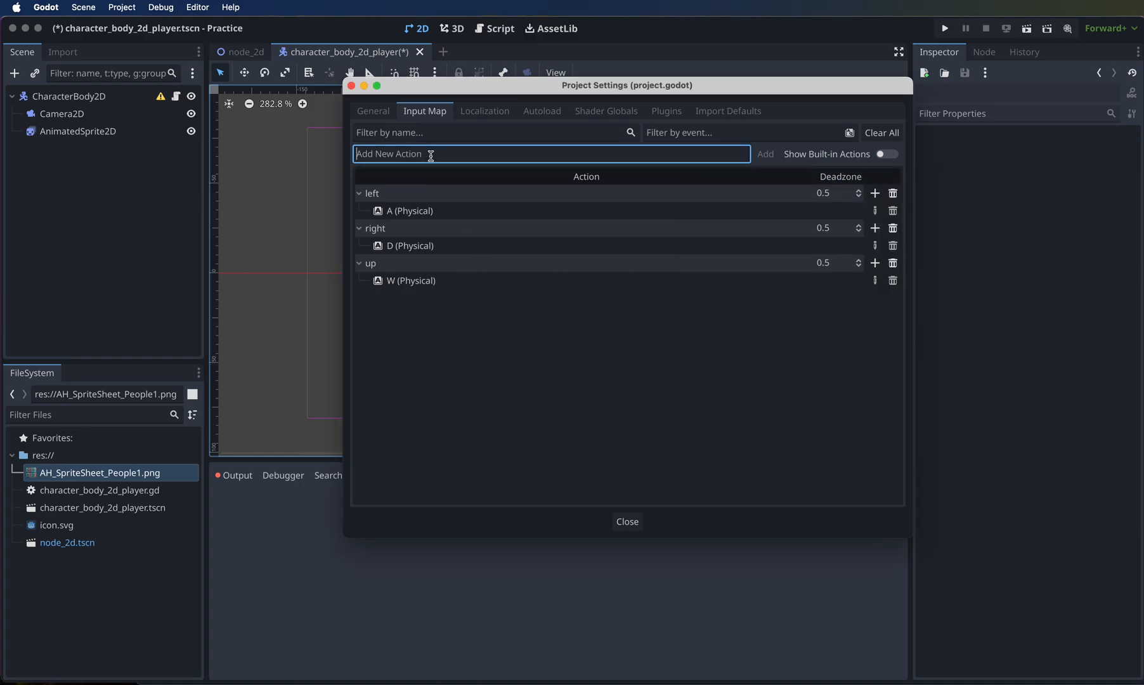
type("down")
left_click(766, 154)
left_click(877, 299)
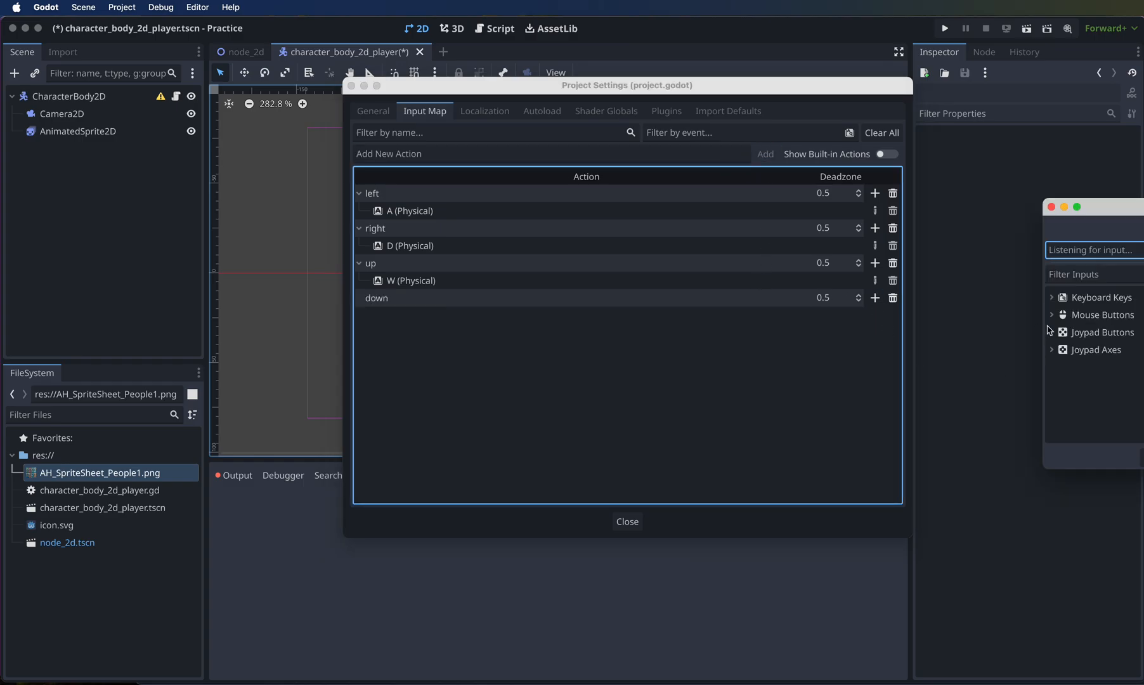
left_click_drag(1017, 214, 668, 195)
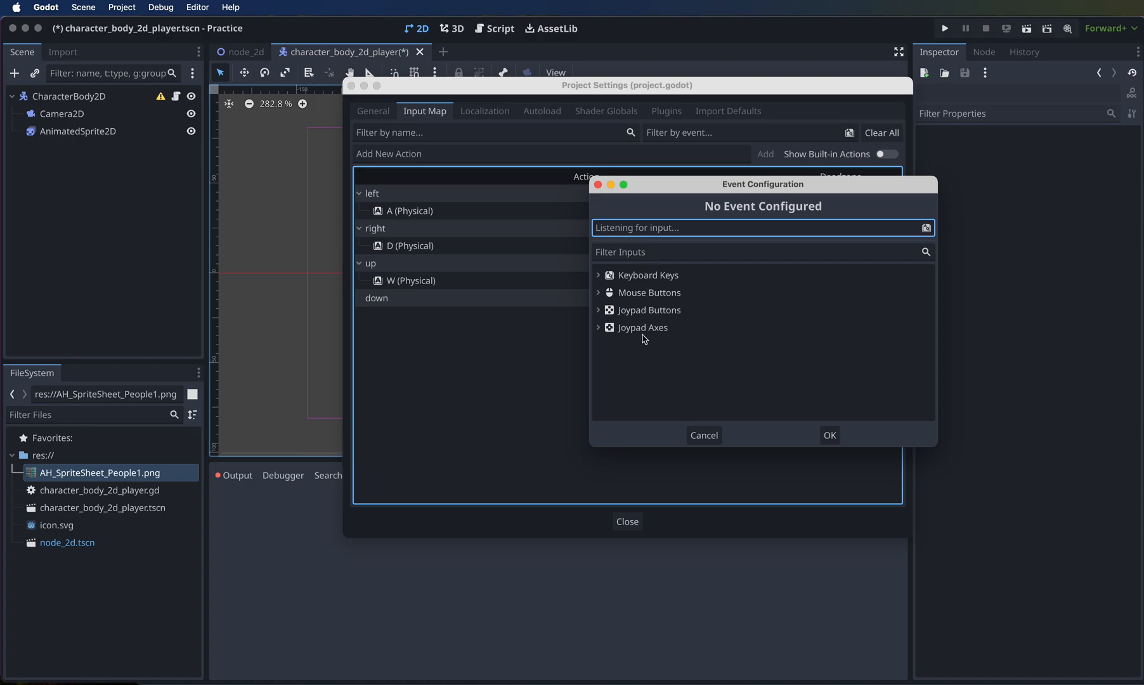
key("s")
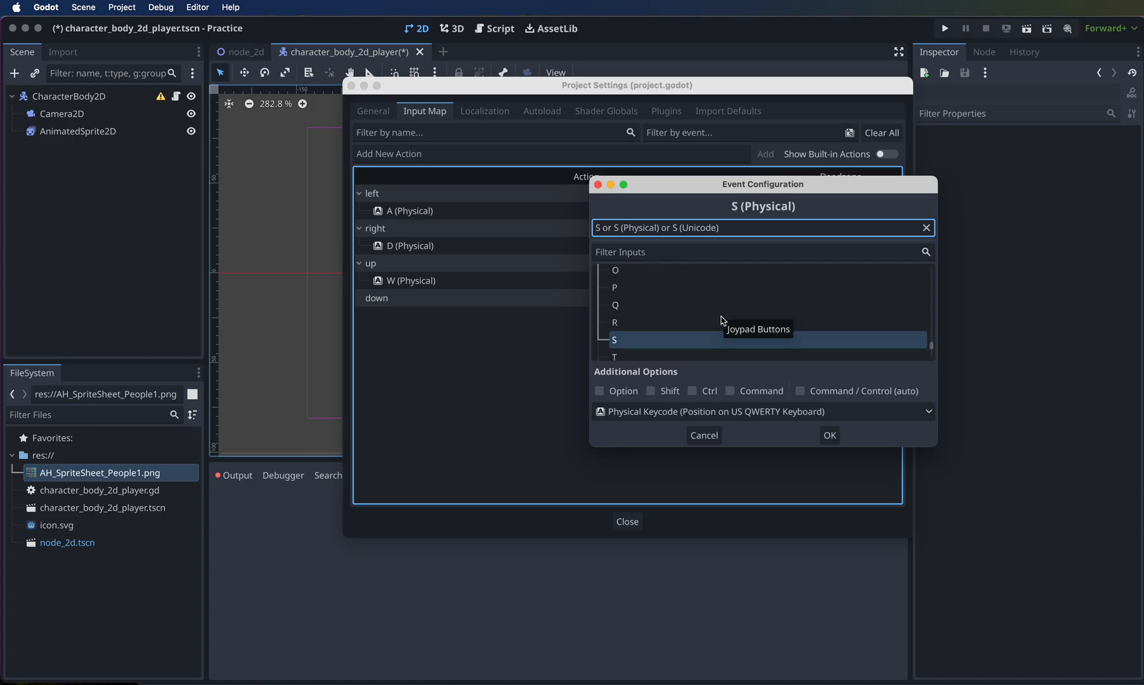
left_click(837, 437)
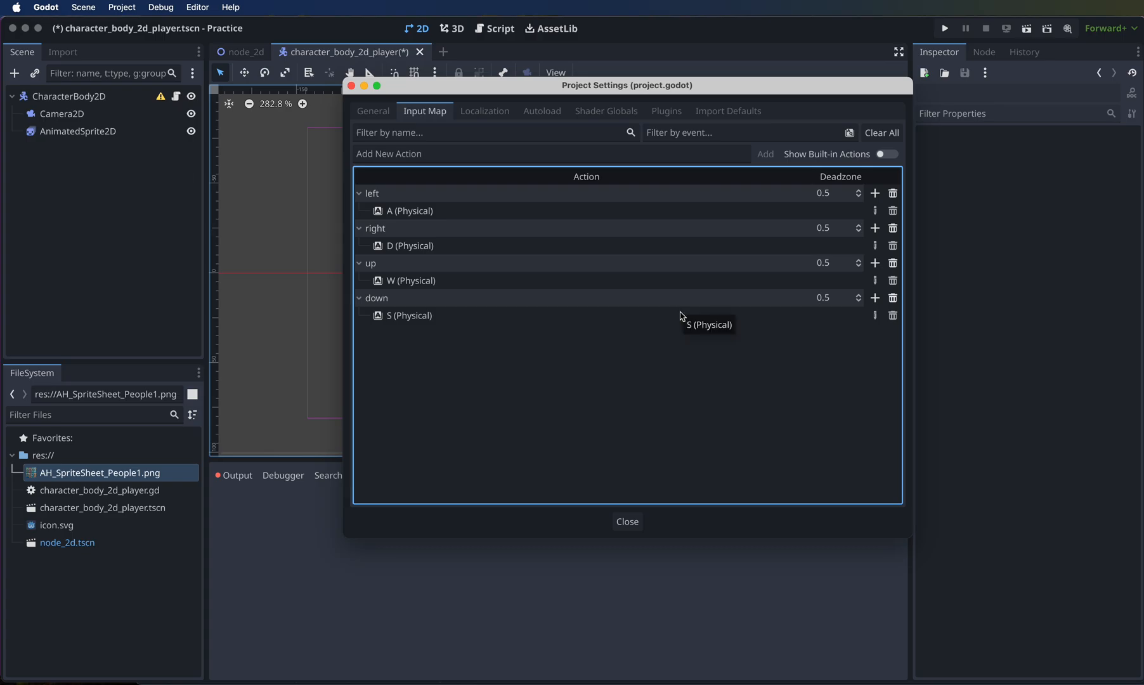
left_click(630, 522)
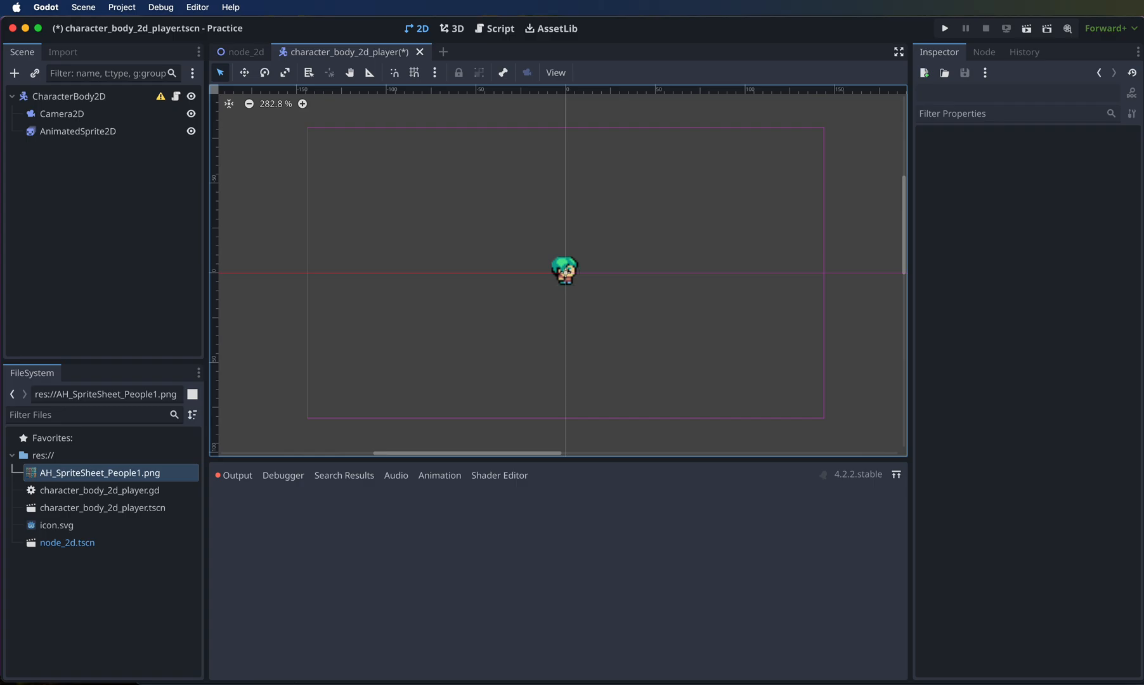
left_click(566, 278)
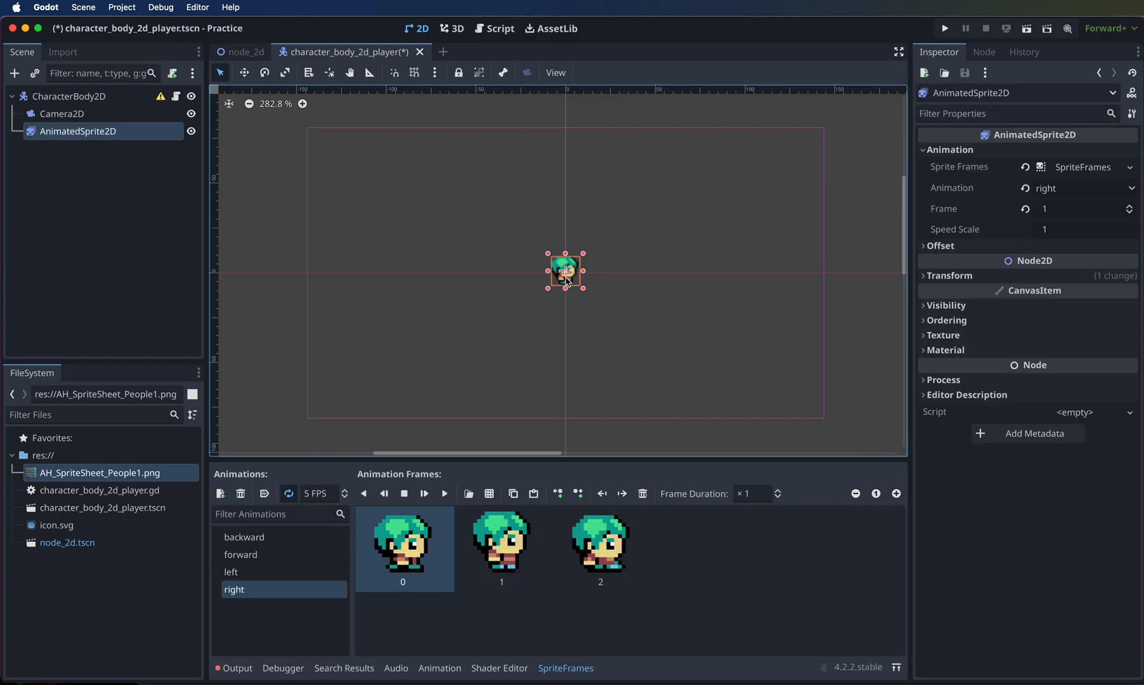
key("s")
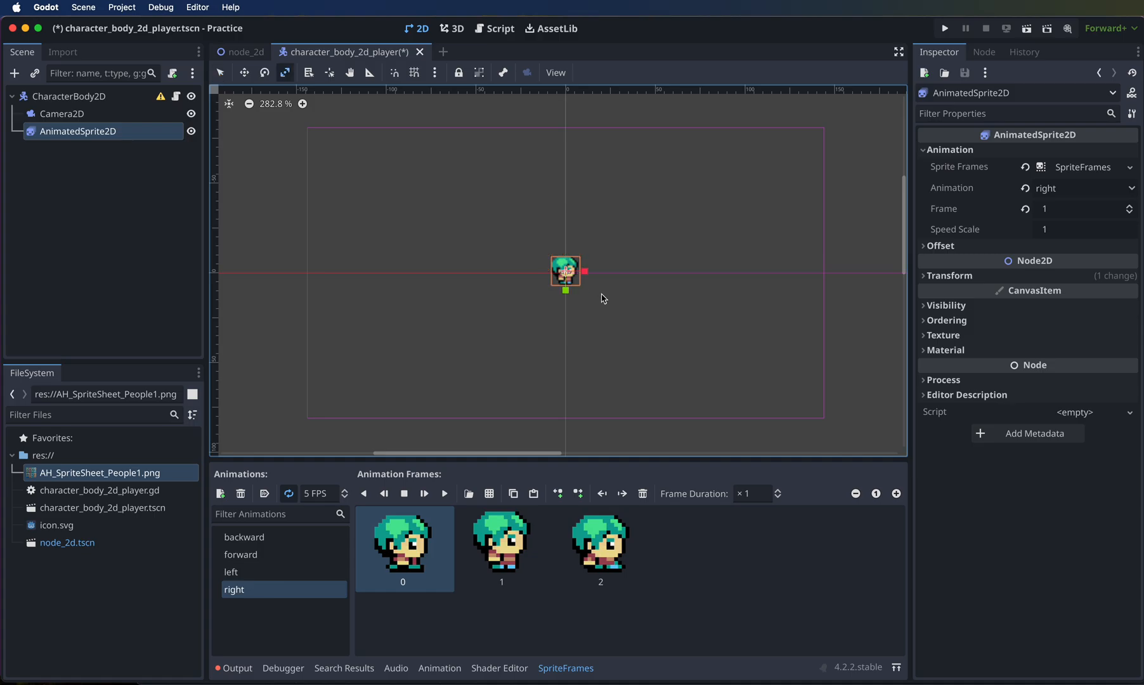
left_click_drag(650, 223, 494, 220)
left_click_drag(532, 344, 587, 345)
key("super+z")
scroll(675, 261, "right", 1)
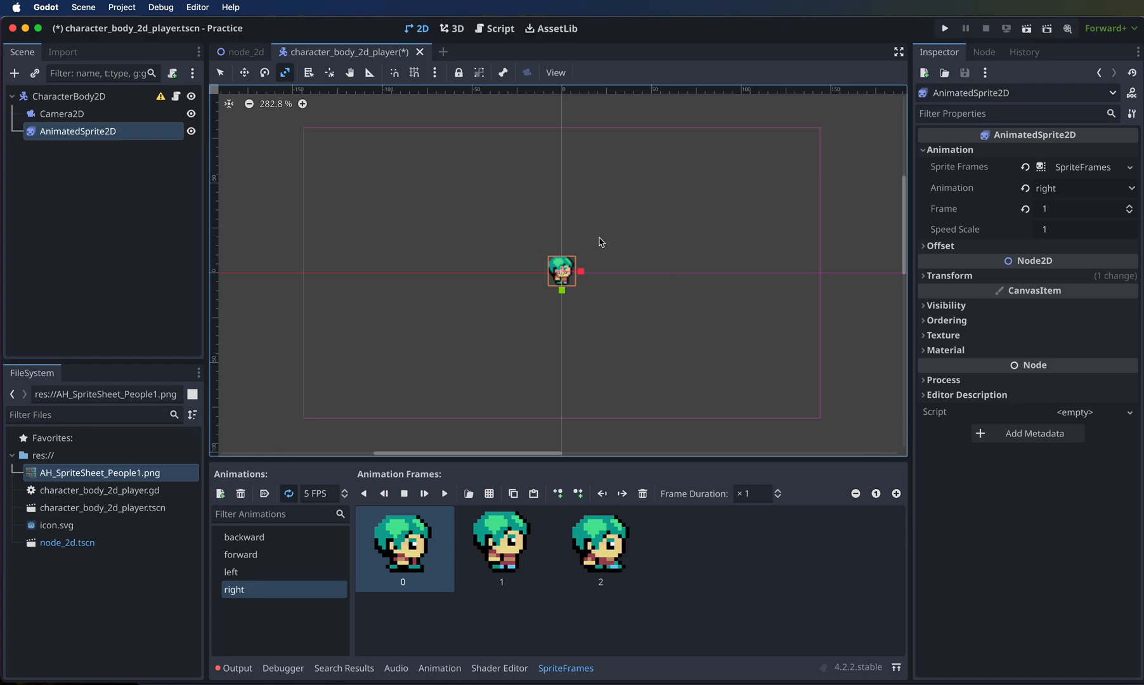
Step: Select the CharacterBody2D root node and activate the Move tool
left_click(74, 97)
key("w")
key("s")
key("w")
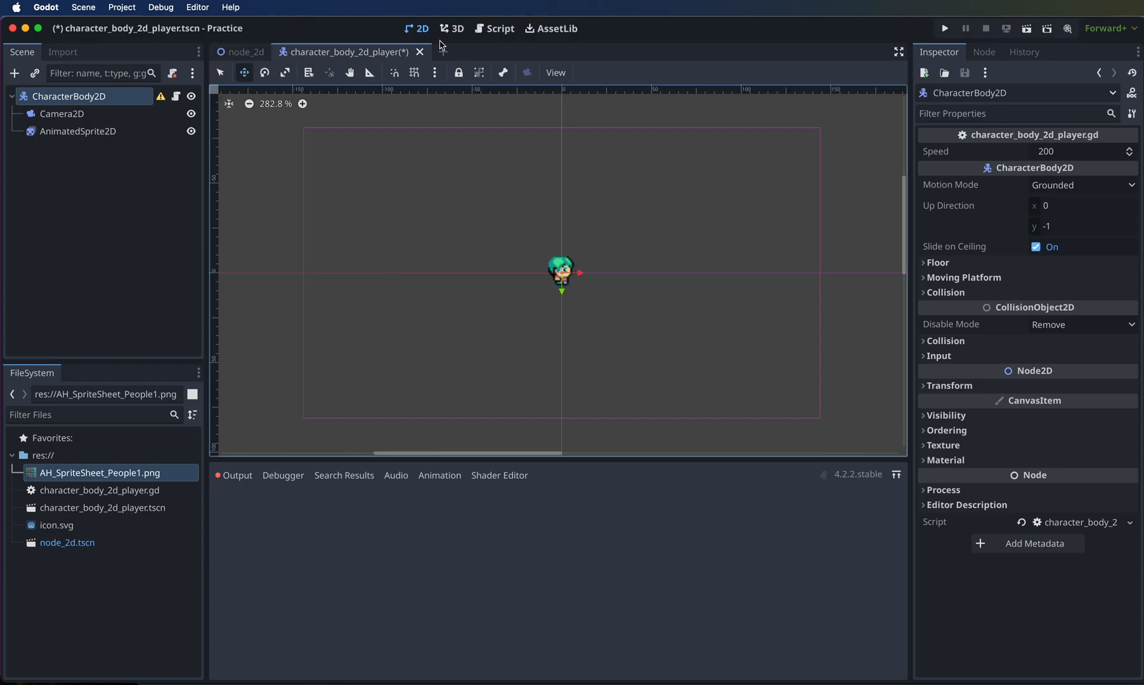
Step: In the player script's get_vector call, change the first two action names to lowercase "left" and "right", and save
left_click(497, 29)
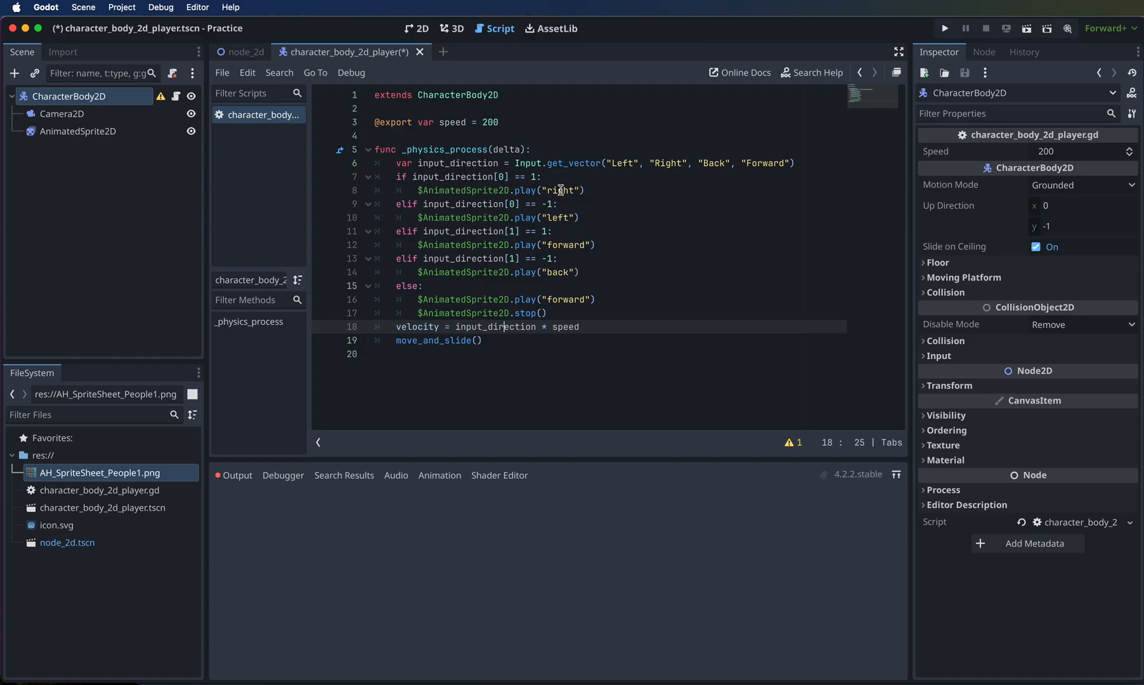
double_click(622, 163)
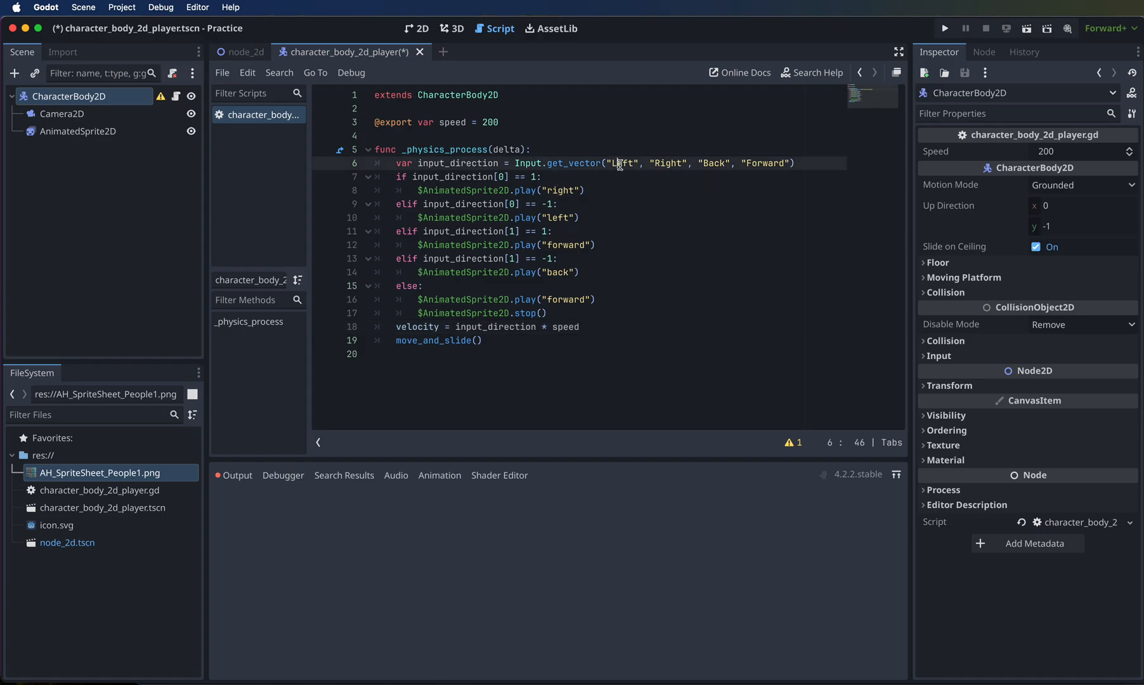
type("left")
double_click(663, 163)
type("right")
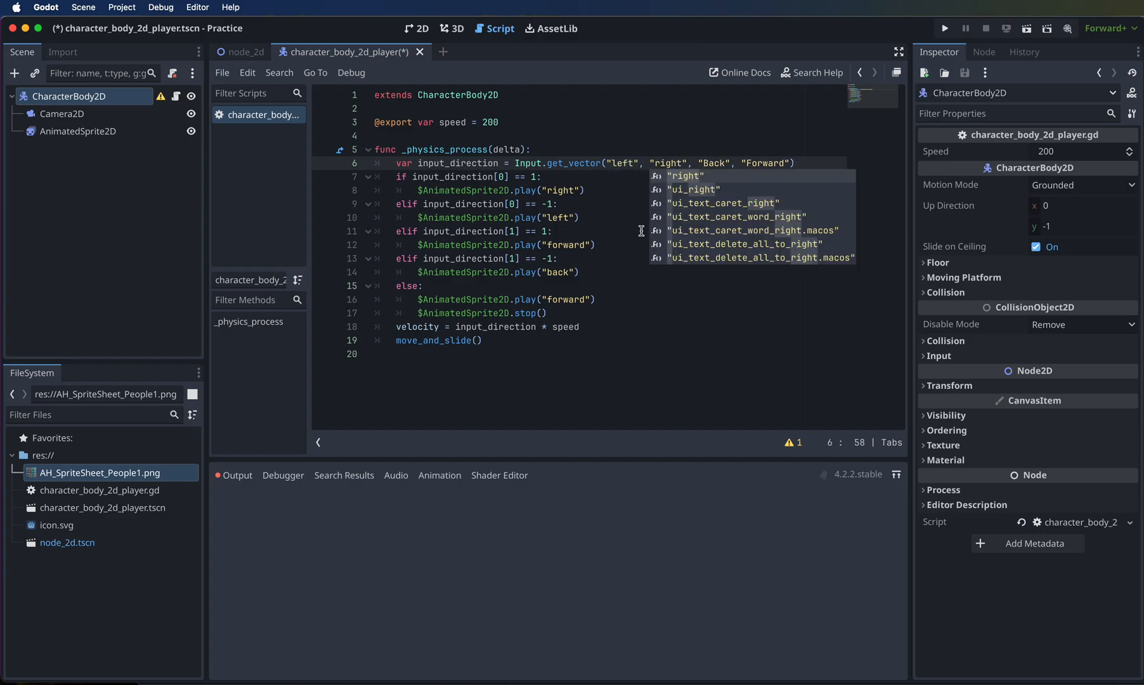
left_click(642, 231)
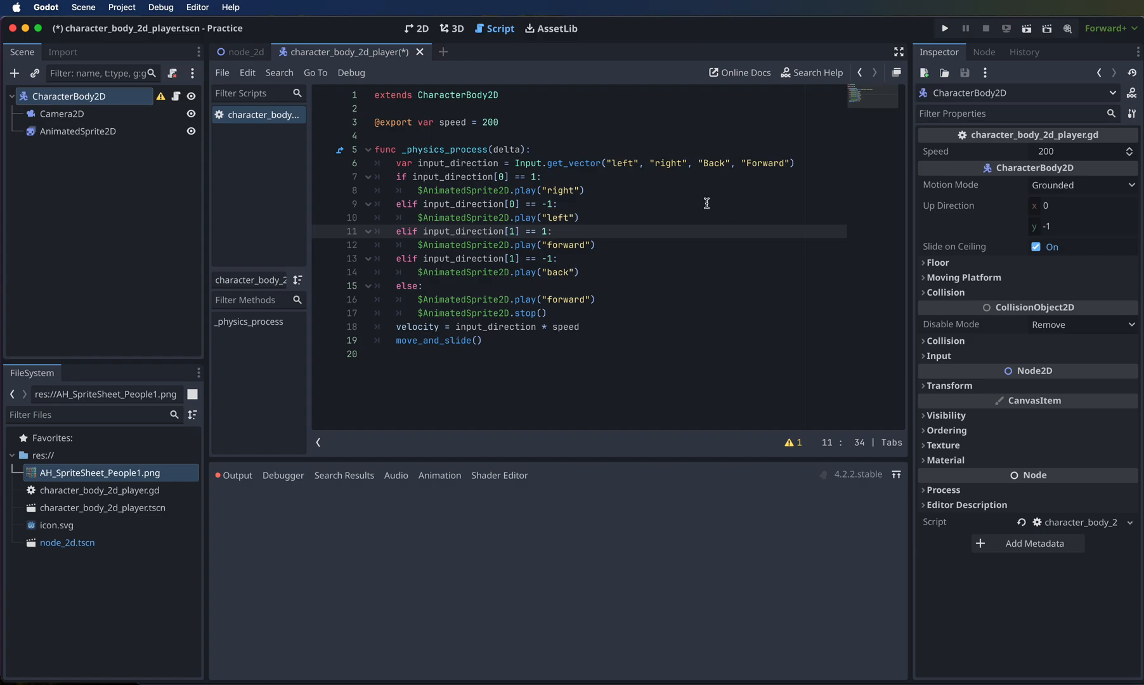
key("super+s")
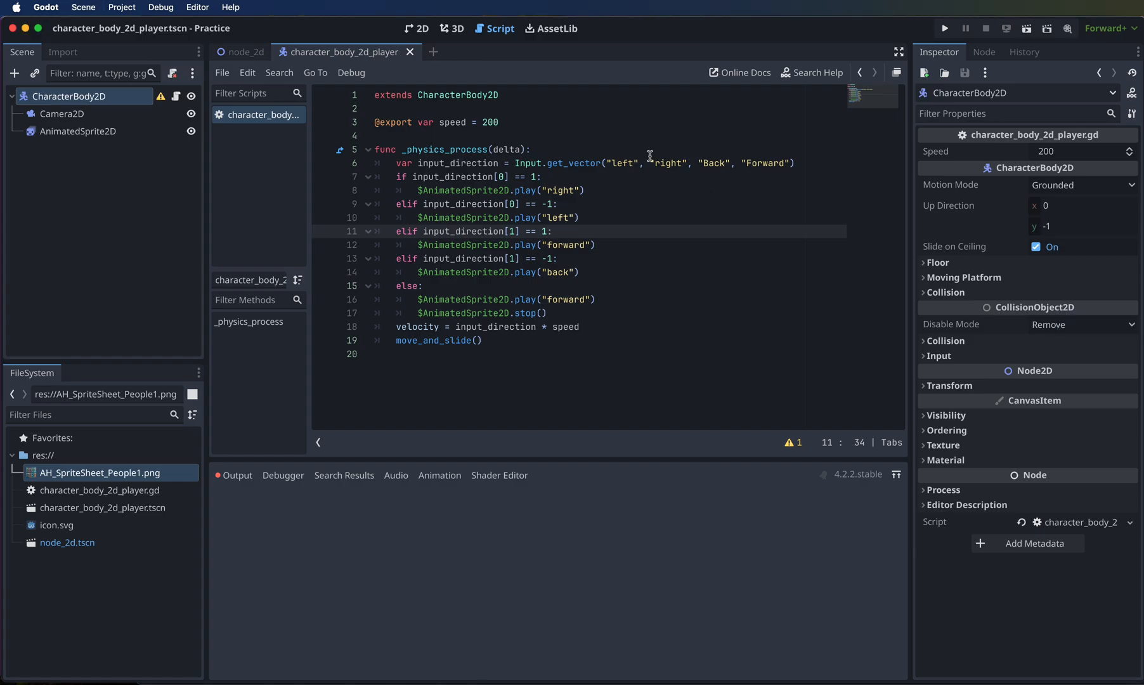
Step: Return to the player scene's 2D view and nudge the CharacterBody2D right, left, up and down, ending back at the origin
left_click(240, 56)
left_click(350, 56)
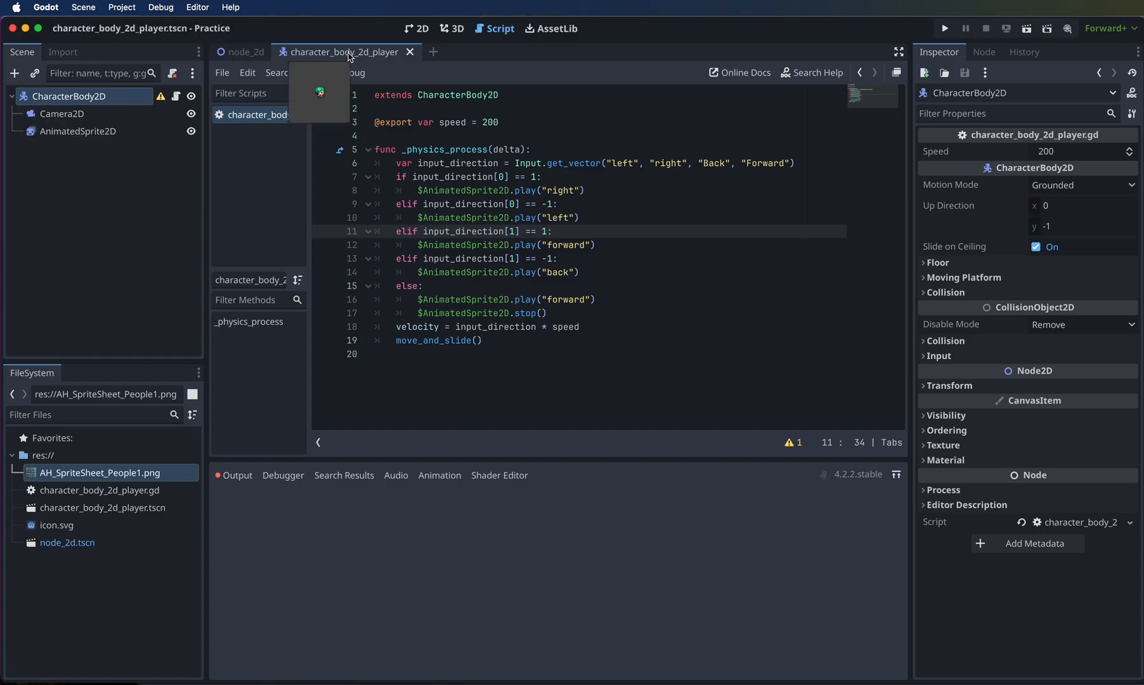
left_click(418, 29)
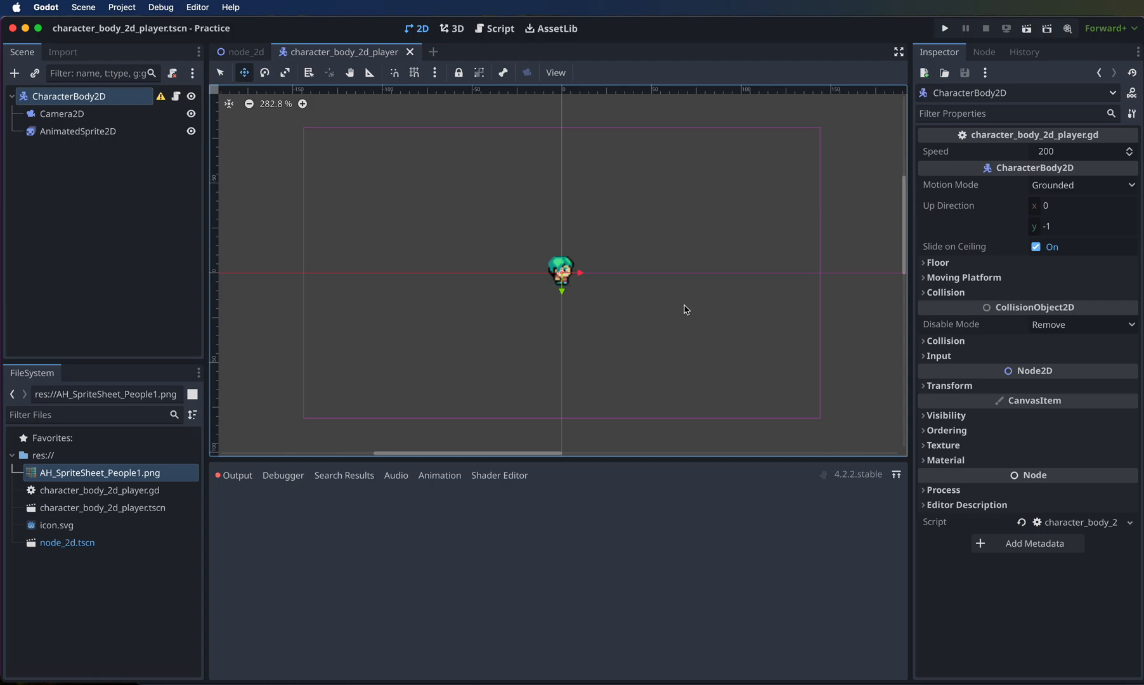
key("Right")
key("Right")
key("Right")
key("Right")
key("Right")
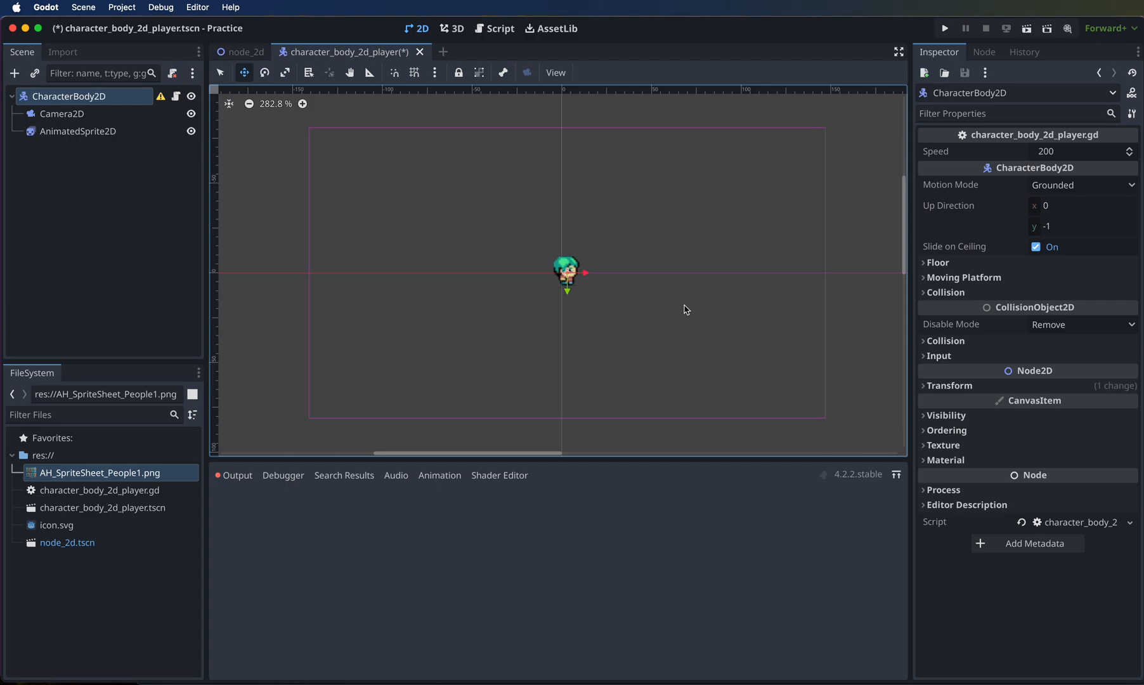
key("Right")
key("Right")
key("Right")
key("Right")
key("Right")
key("Right")
key("Right")
key("Left")
key("Left")
key("Left")
key("Left")
key("Left")
key("Left")
key("Left")
key("Left")
key("Left")
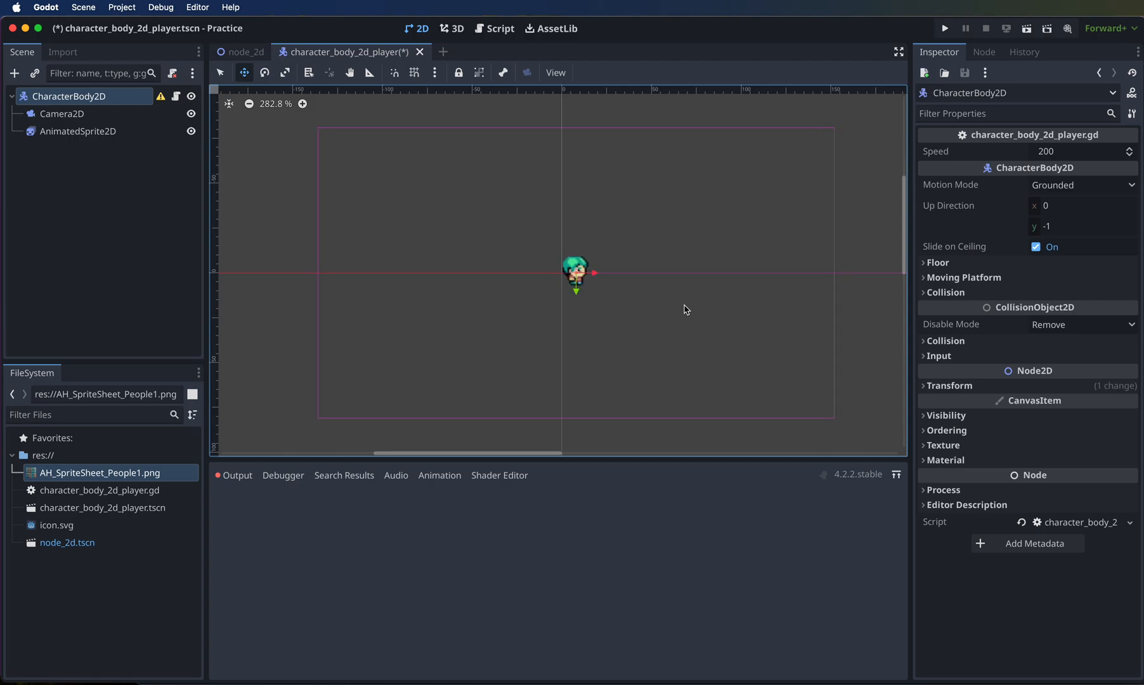
key("Left")
key("Left")
key("Left")
key("Left")
key("Left")
key("Left")
key("Left")
key("Left")
key("Left")
key("Left")
key("Up")
key("Up")
key("Up")
key("Up")
key("Up")
key("Up")
key("Up")
key("Up")
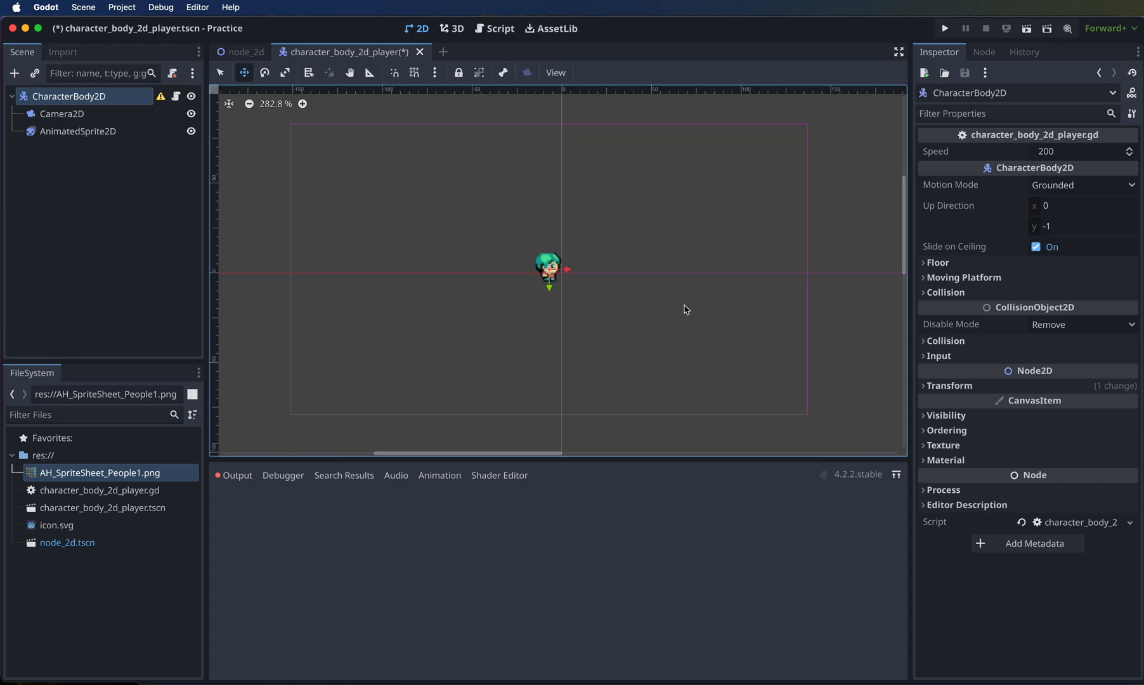
key("Right")
key("Down")
key("Down")
key("Down")
key("Down")
key("Down")
key("Down")
key("Down")
key("Down")
key("Down")
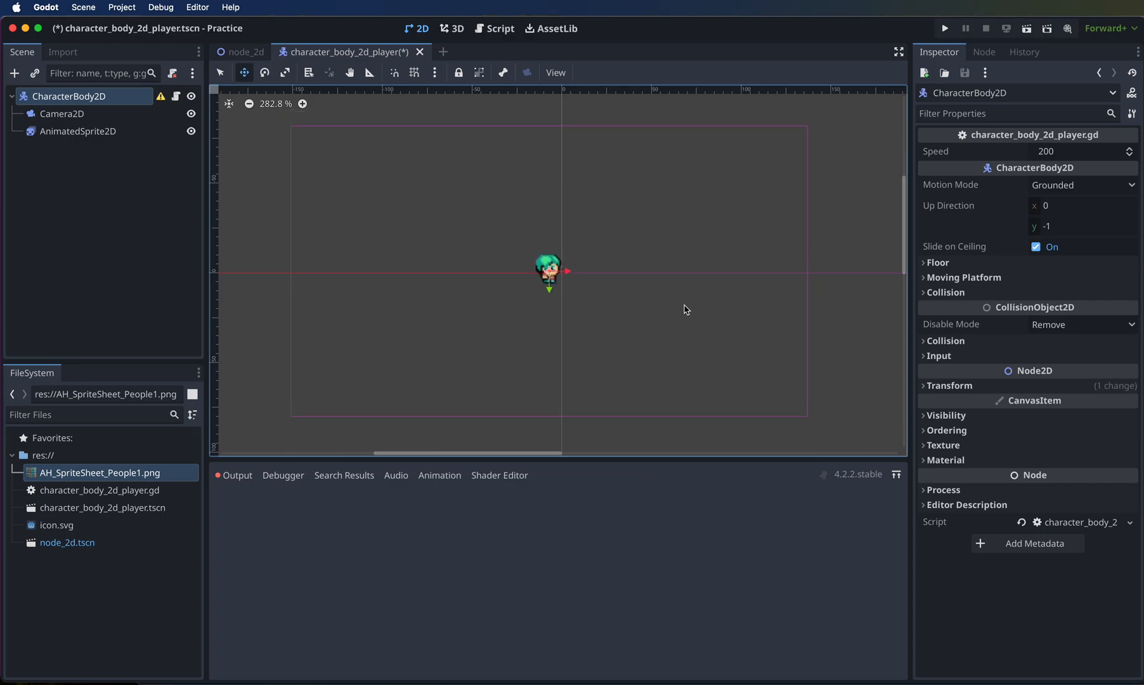
key("Right")
key("Right")
key("Right")
key("Right")
key("Right")
key("Right")
key("Right")
key("Up")
key("Left")
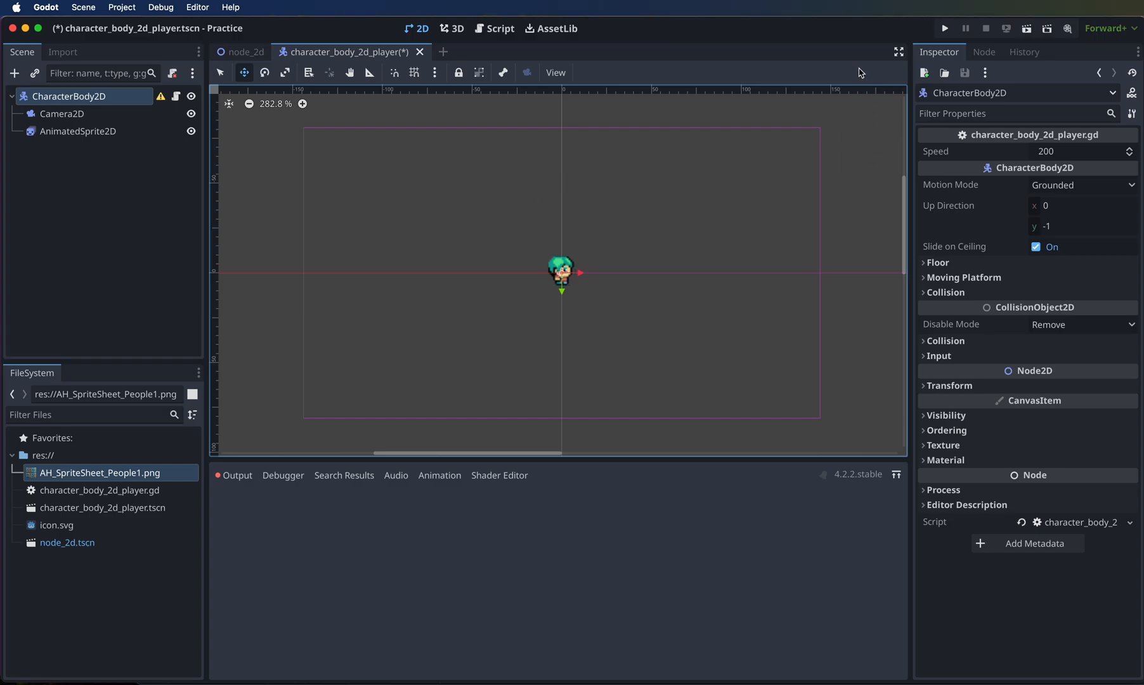
Step: Run the project, move the game window over the editor to check the player, and close it
left_click(945, 30)
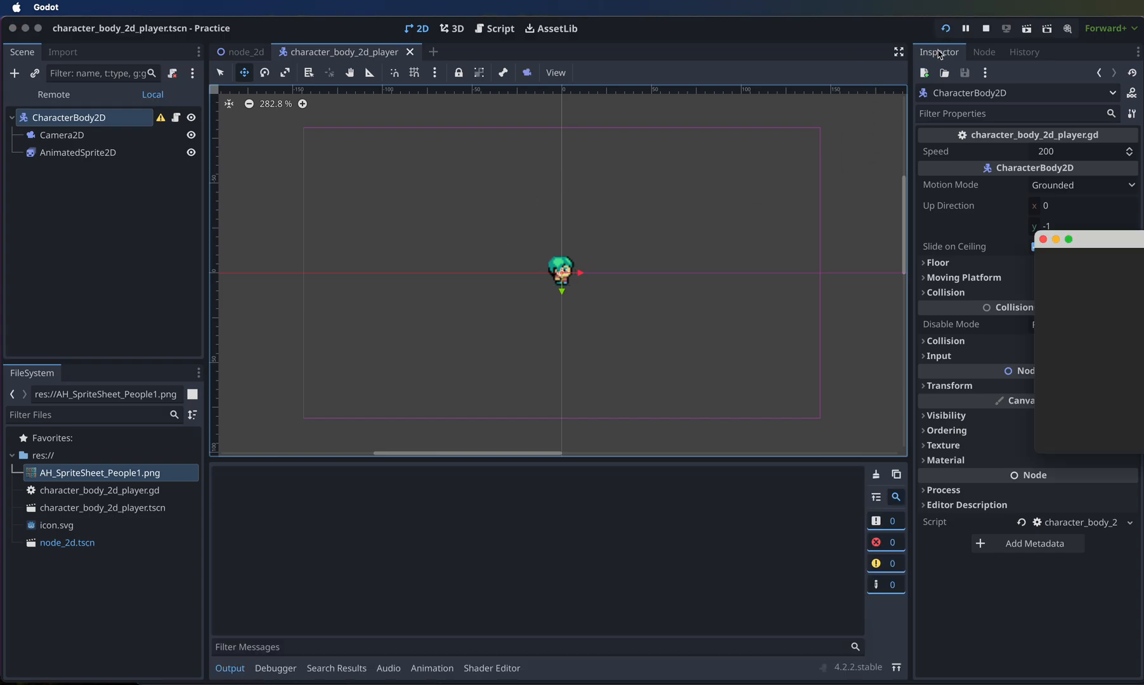
left_click_drag(1123, 238, 480, 184)
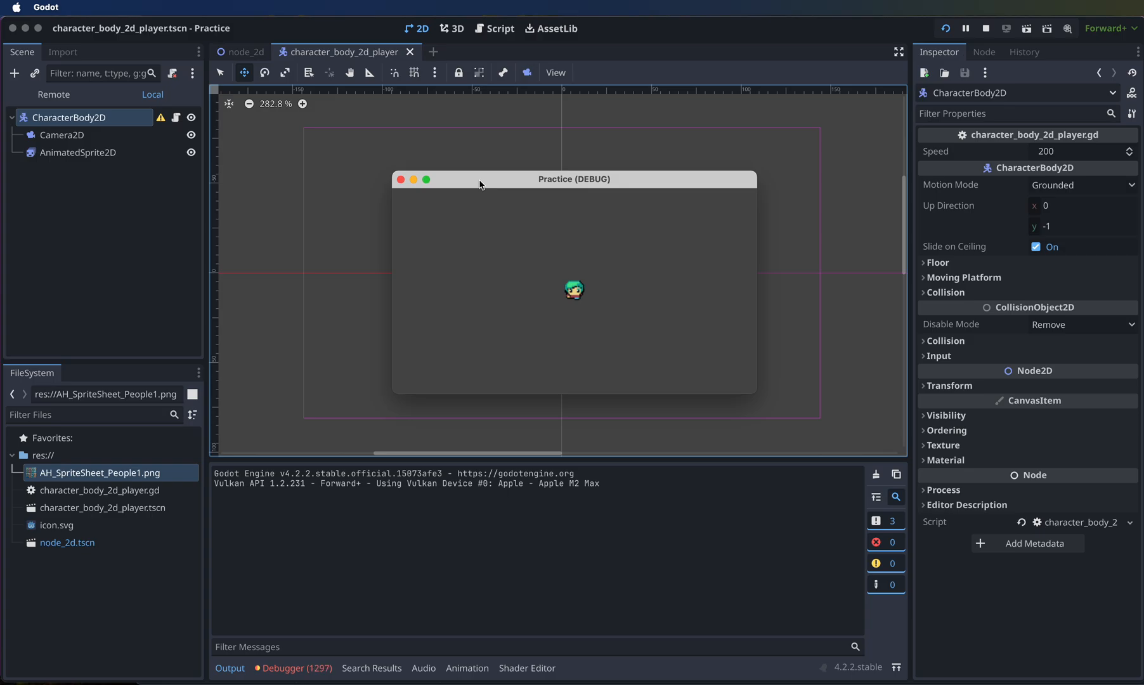
left_click(401, 180)
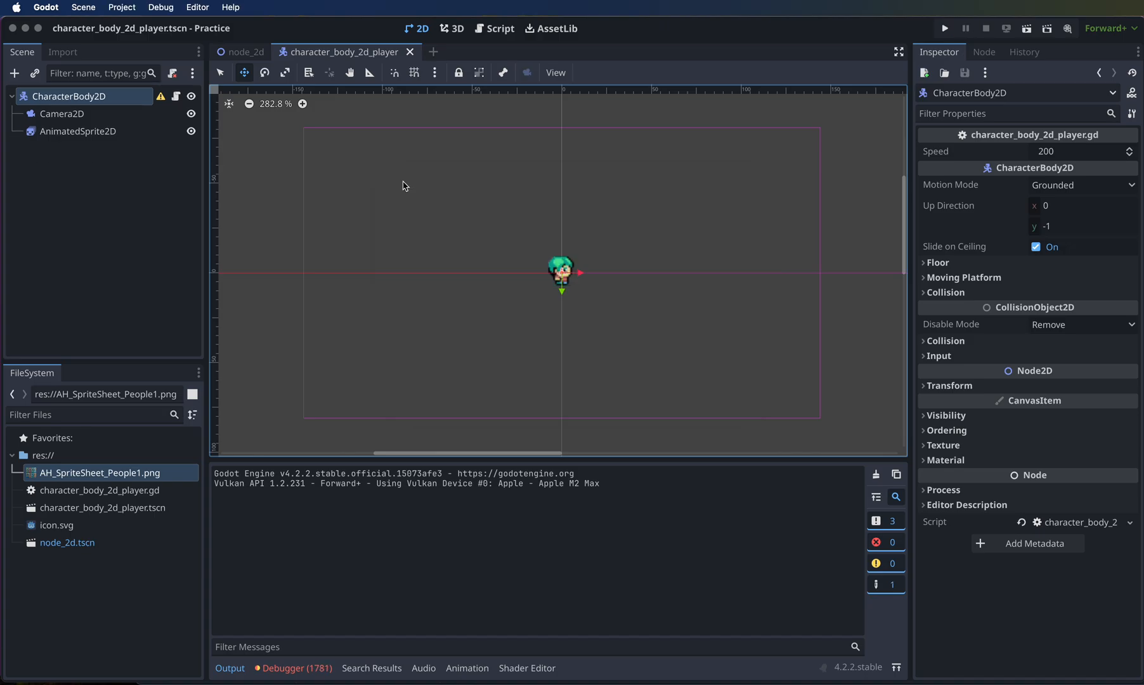